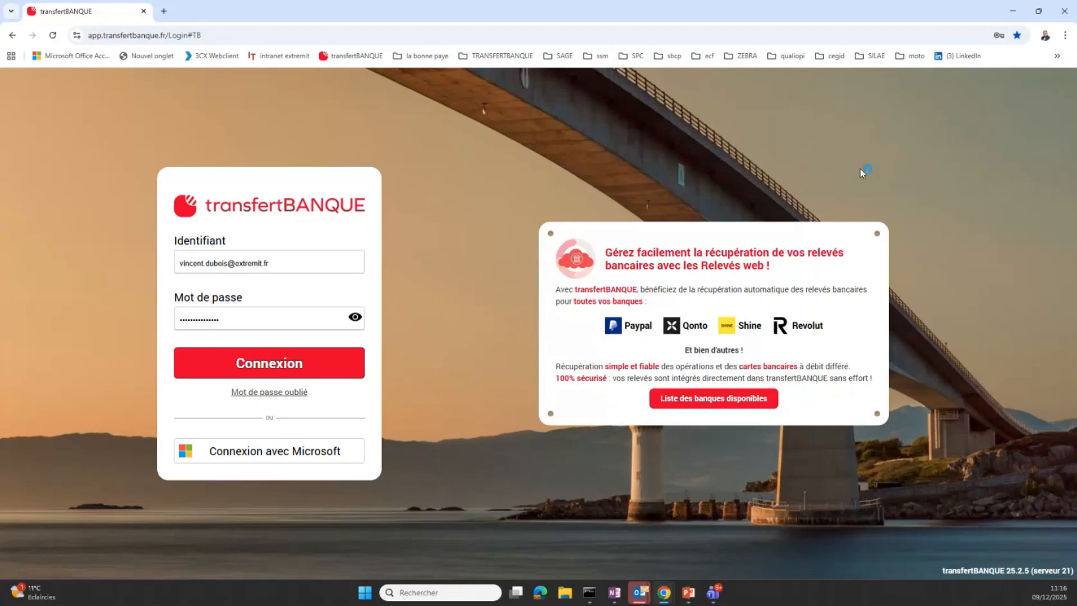
# Log in to transfertBANQUE with the credentials already filled in
pyautogui.click(324, 366)
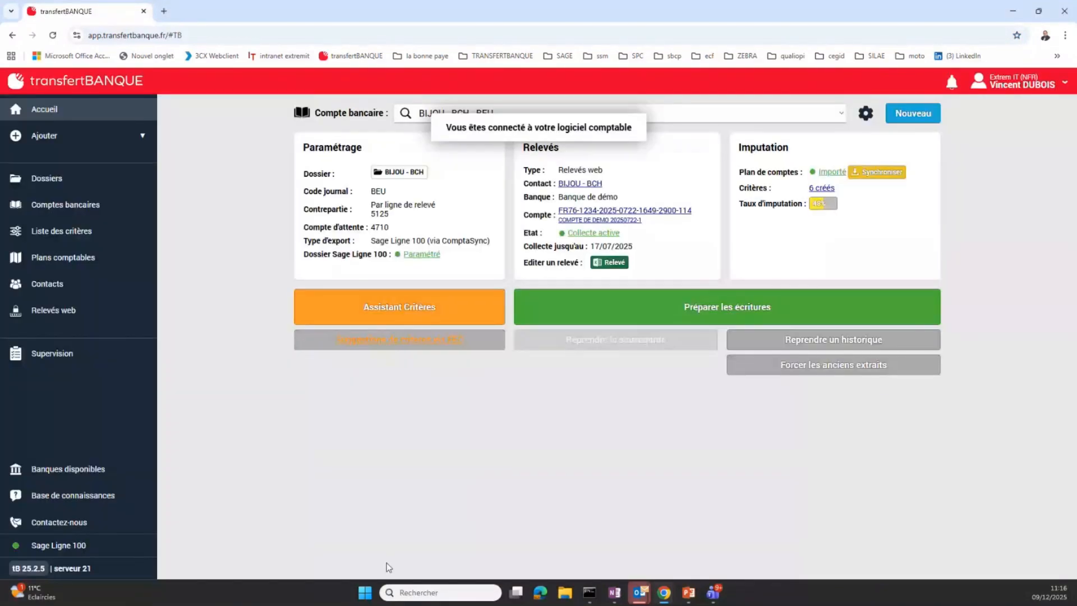
pyautogui.click(1015, 84)
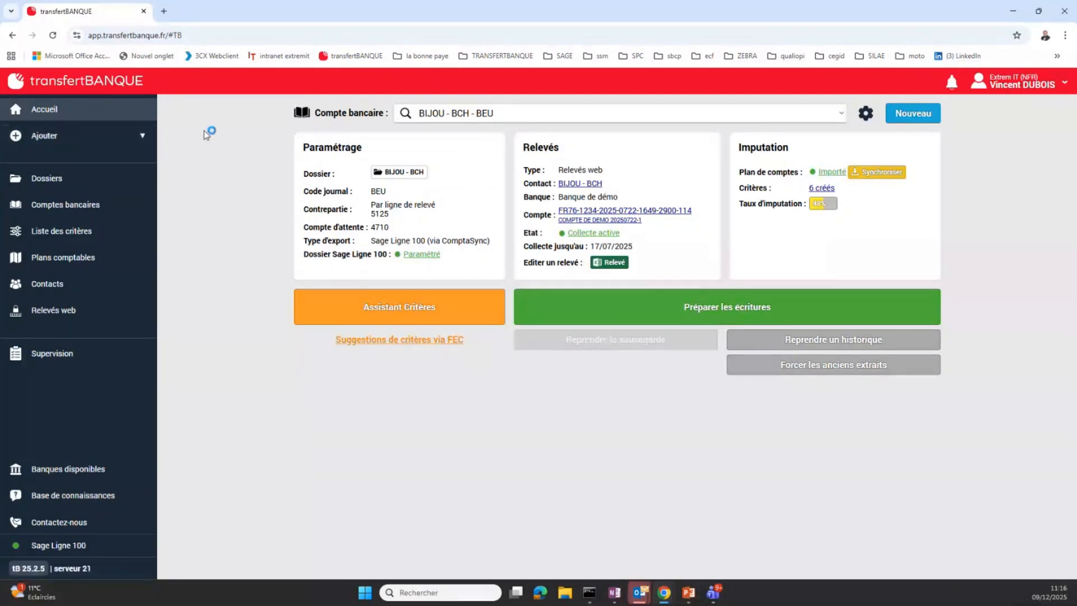
# Select the BIJOU VDU - BEU bank account that is linked to the demo bank and prepare its entries
pyautogui.click(837, 115)
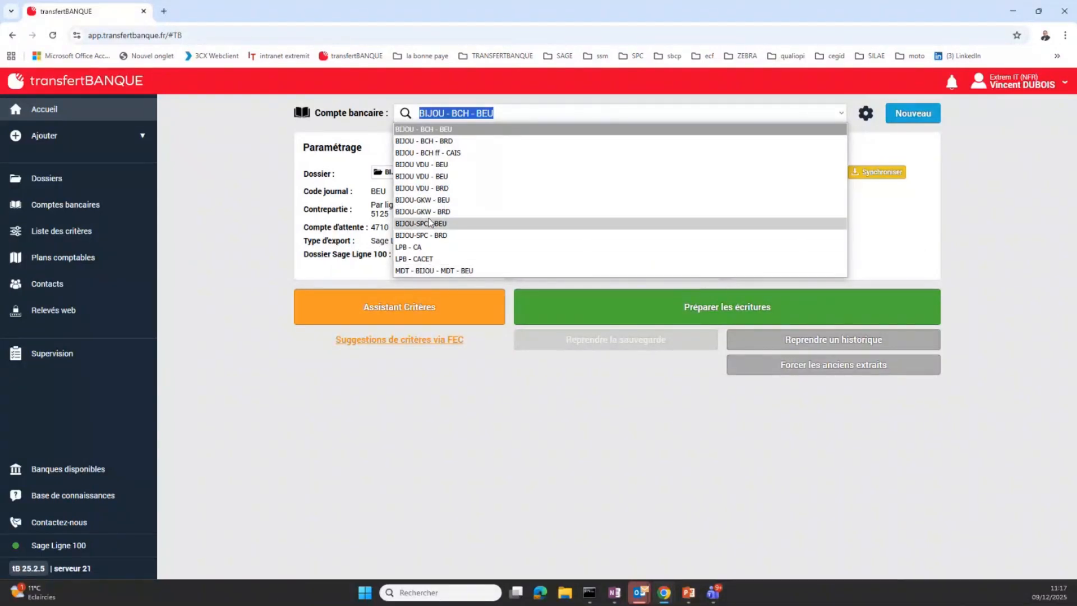
pyautogui.click(442, 177)
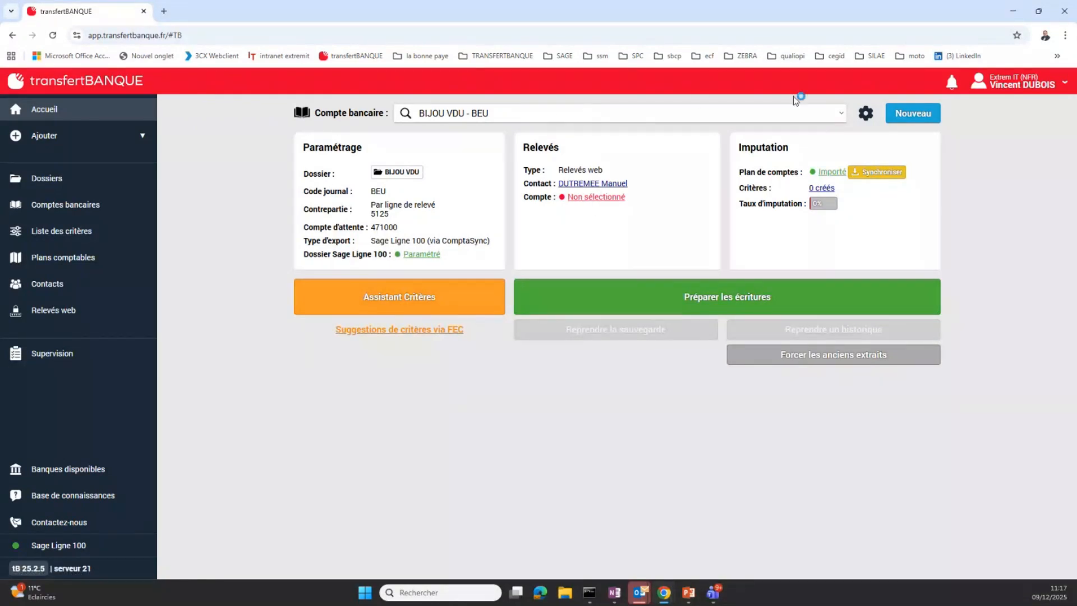
pyautogui.click(846, 117)
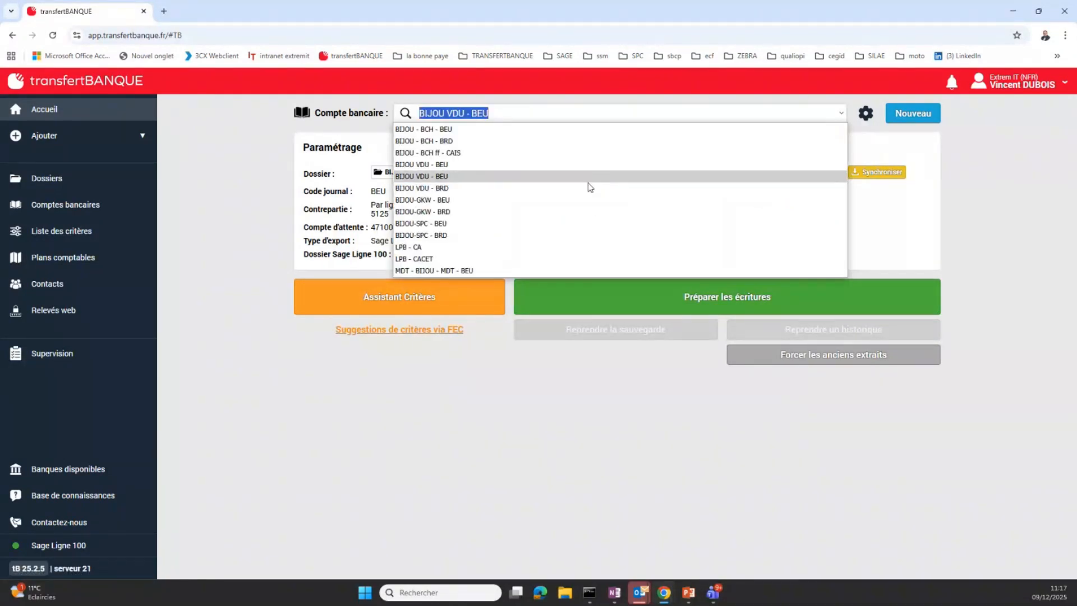
pyautogui.click(558, 167)
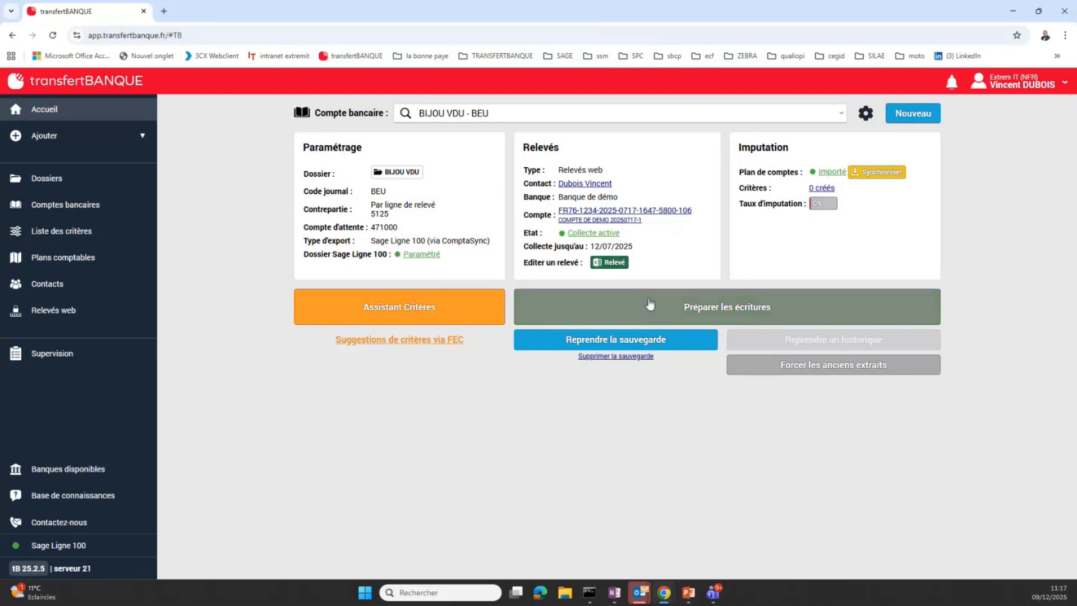
pyautogui.click(728, 305)
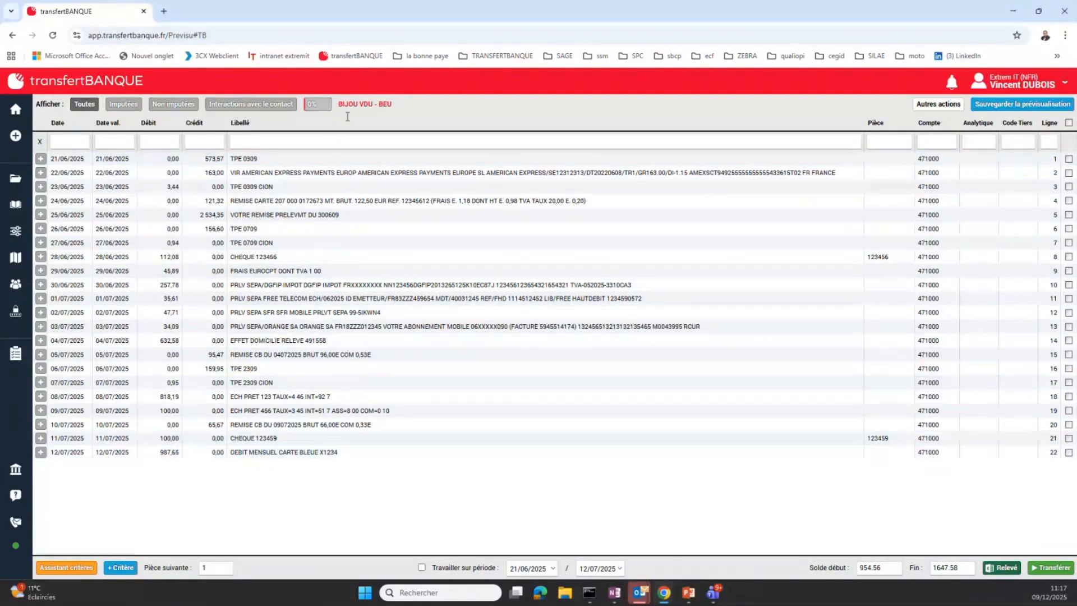
pyautogui.click(935, 159)
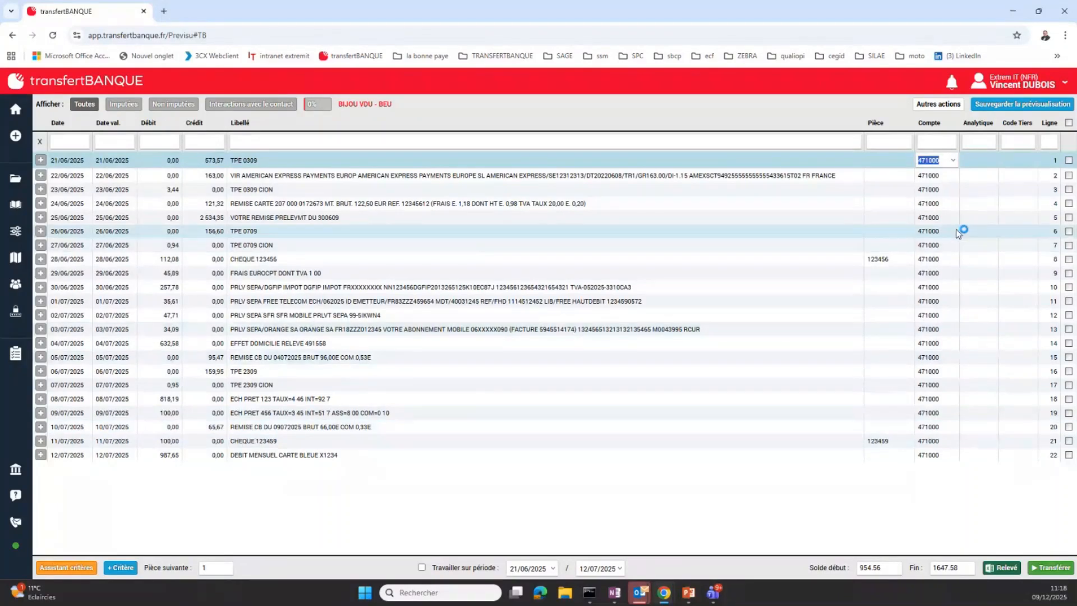
pyautogui.click(682, 161)
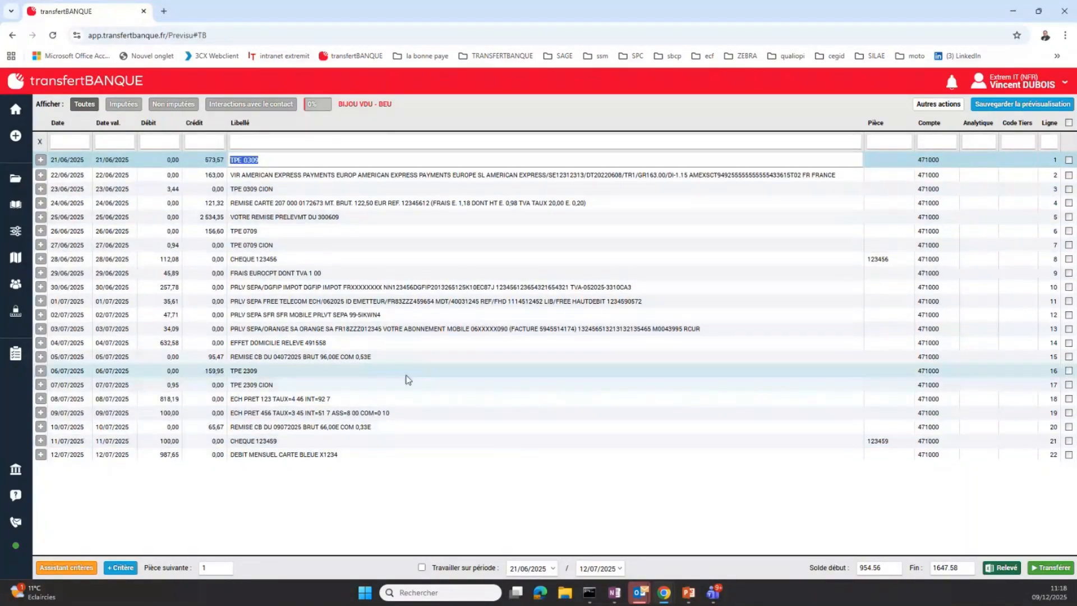
pyautogui.click(382, 259)
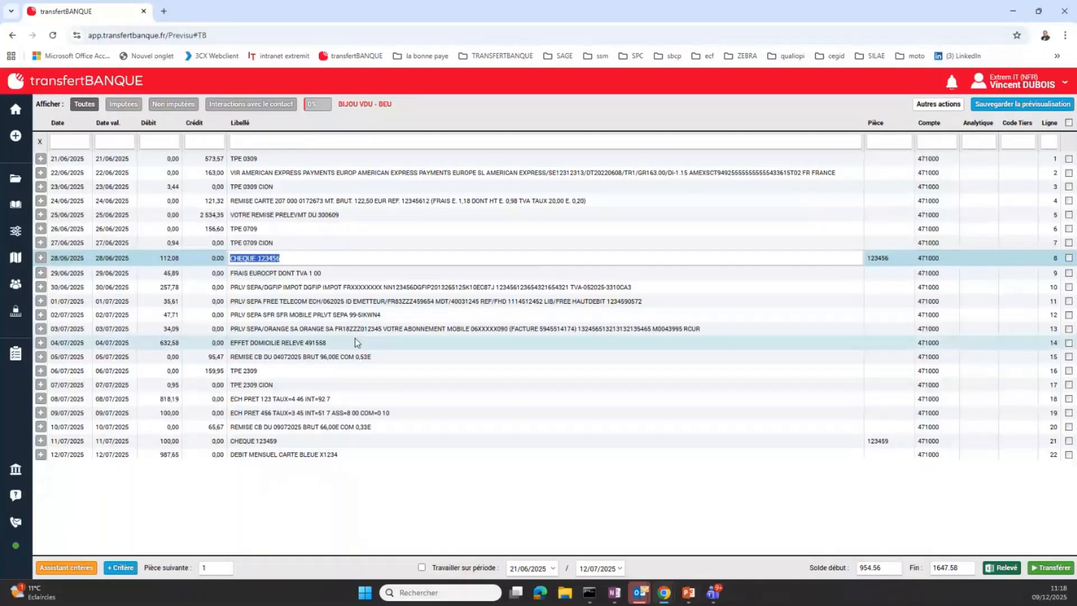
# Draft a criterion from the "PRLV SEPA/DGFIP IMPOT DGFIP IMPOT" label text with account 4455100 - Tva à décaisser, and discard it
pyautogui.click(251, 286)
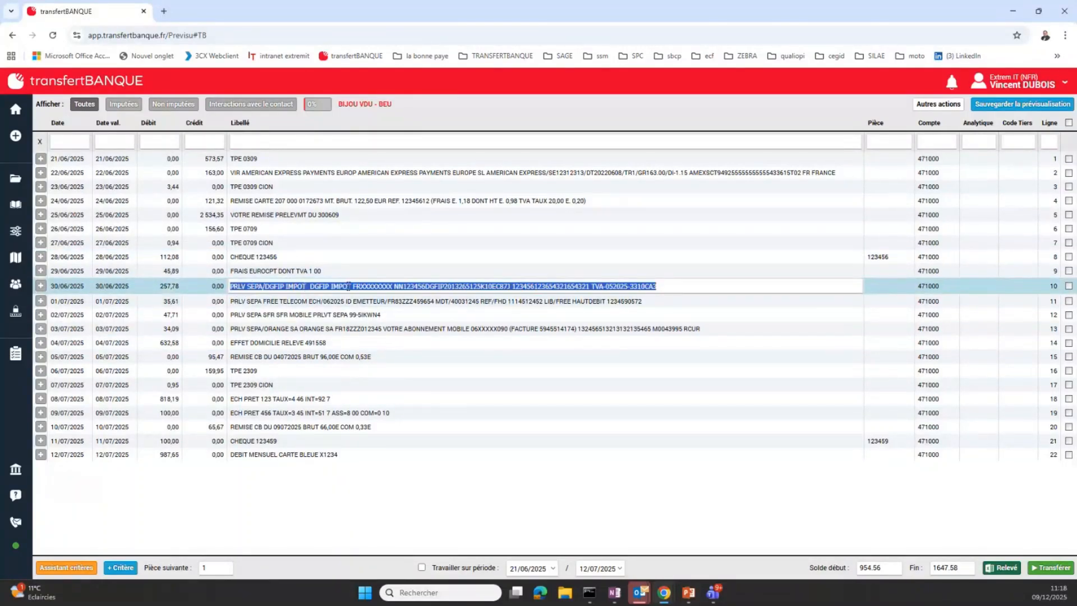
pyautogui.click(593, 287)
pyautogui.click(338, 287)
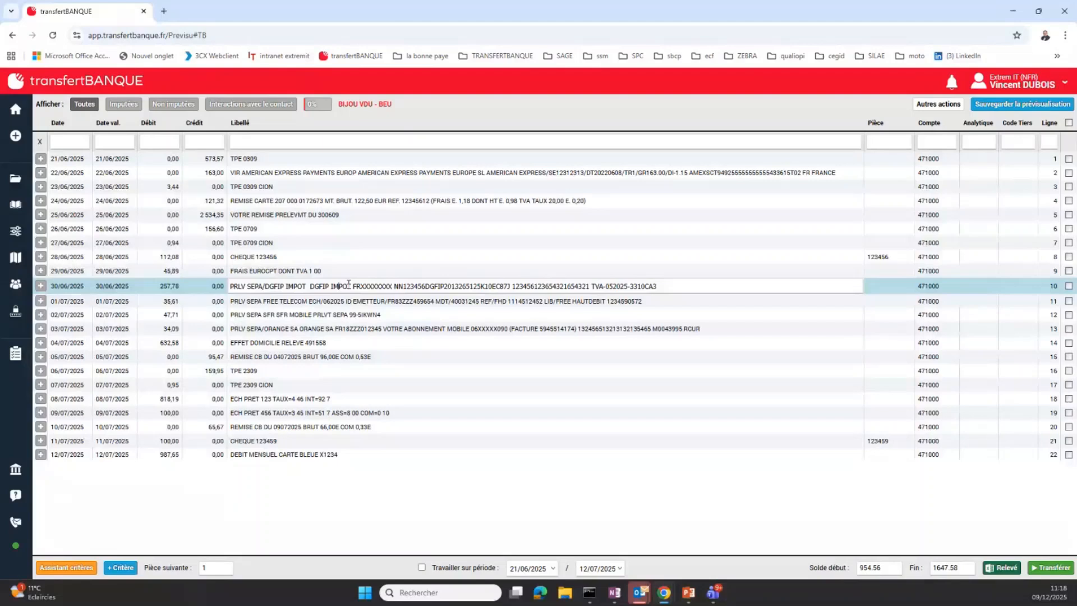
pyautogui.moveTo(348, 286); pyautogui.dragTo(241, 286)
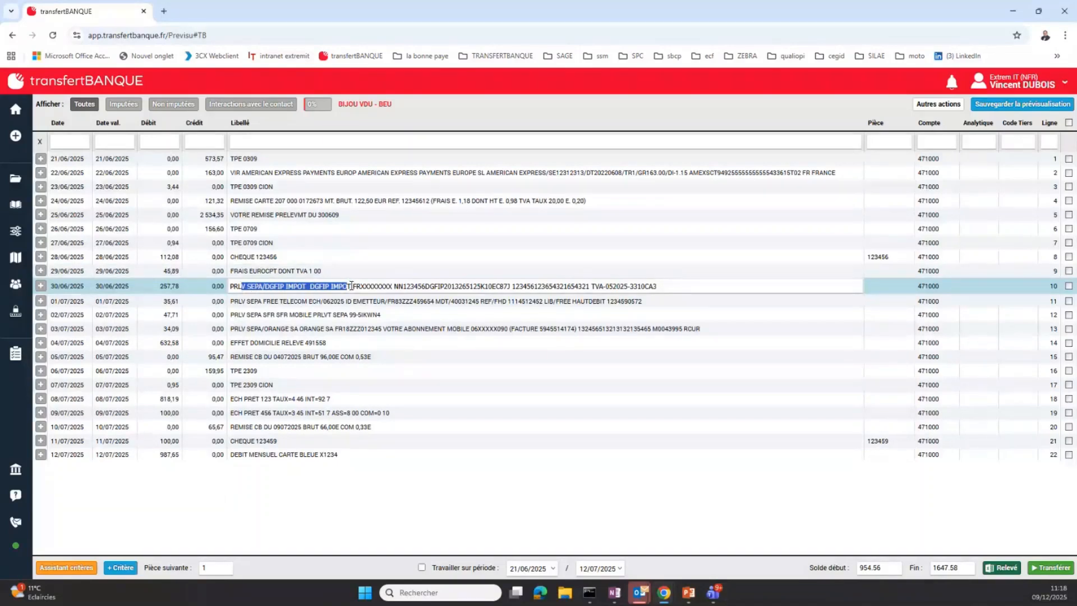
pyautogui.moveTo(351, 286); pyautogui.dragTo(233, 288)
pyautogui.click(122, 569)
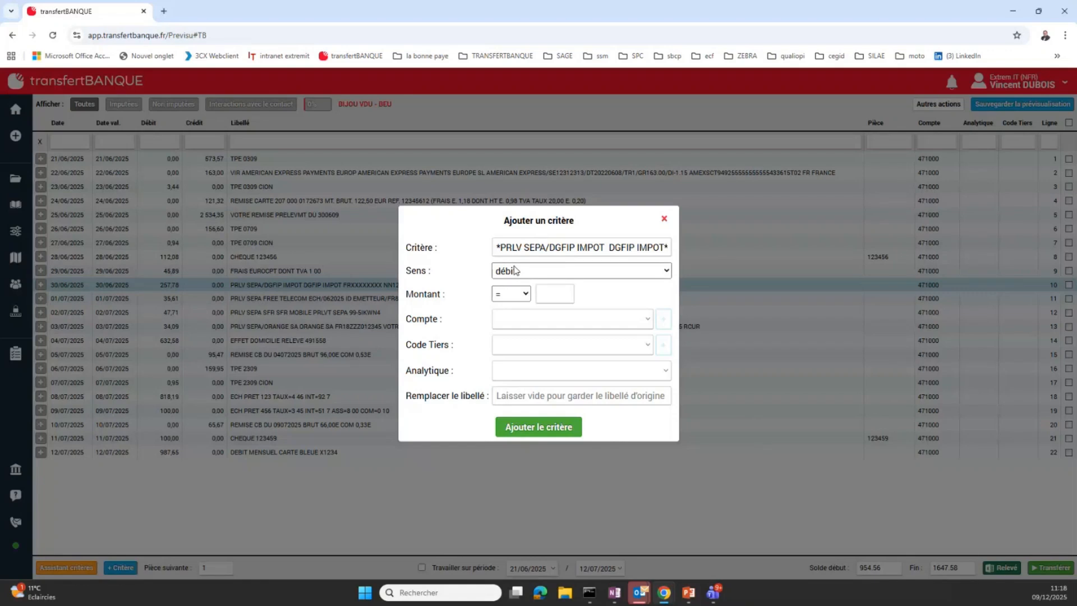
pyautogui.click(637, 320)
pyautogui.write('4455')
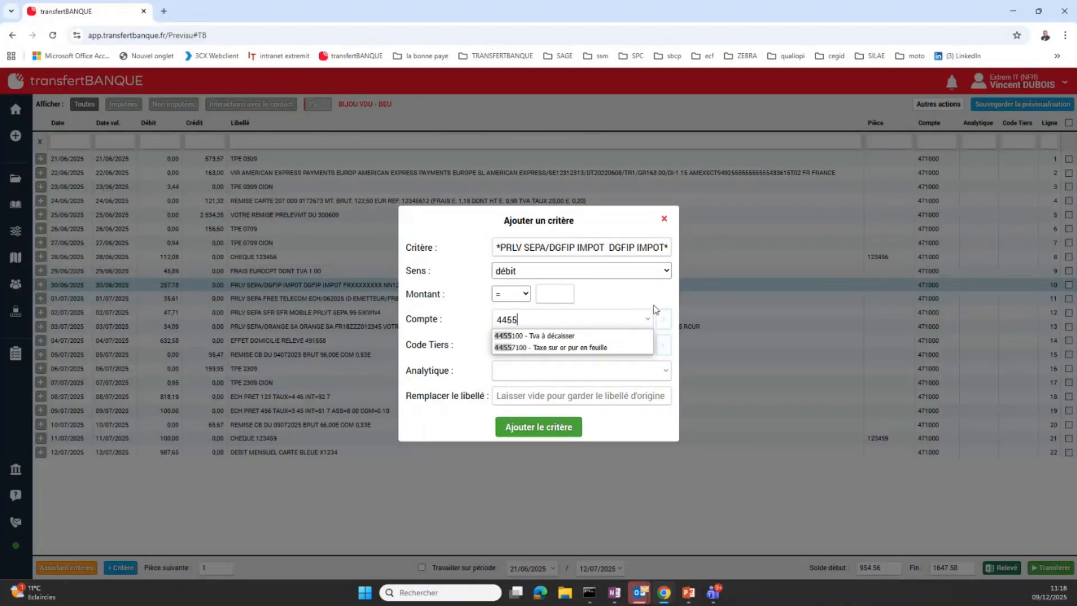
pyautogui.click(578, 336)
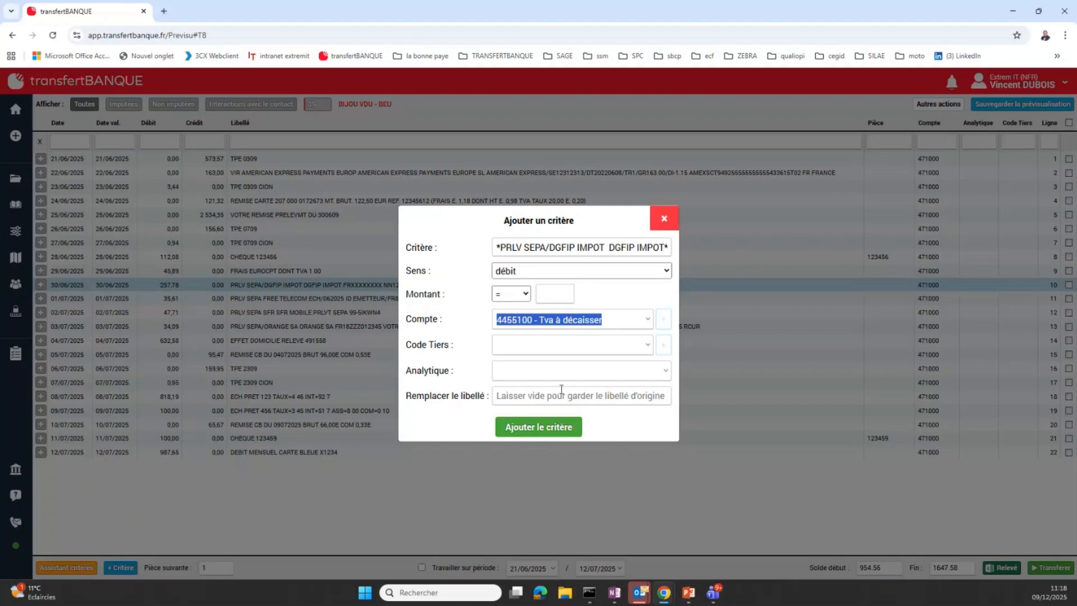
pyautogui.click(663, 218)
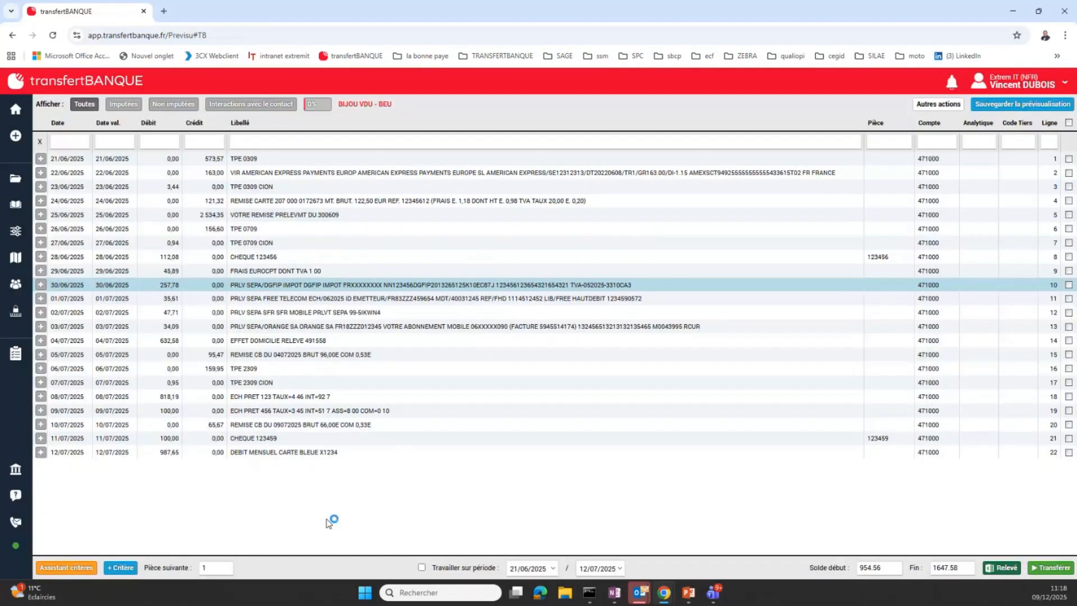
# In the criteria assistant, set the condition to labels containing "PRLV SEPA/DGFIP IMPOT" ET "TVA", taken from the 30/06/2025 line
pyautogui.click(77, 568)
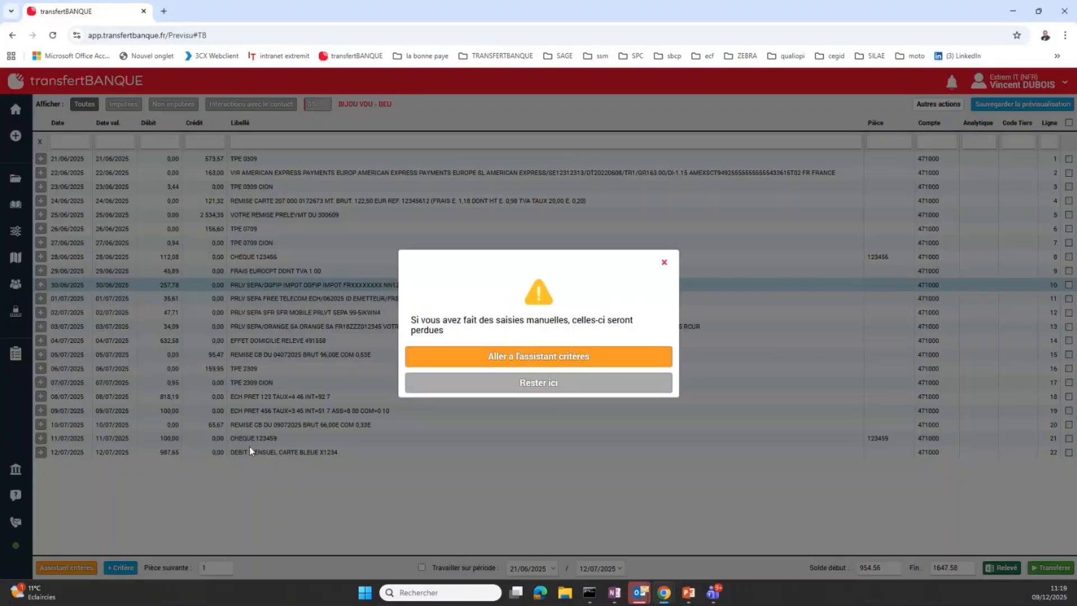
pyautogui.click(586, 358)
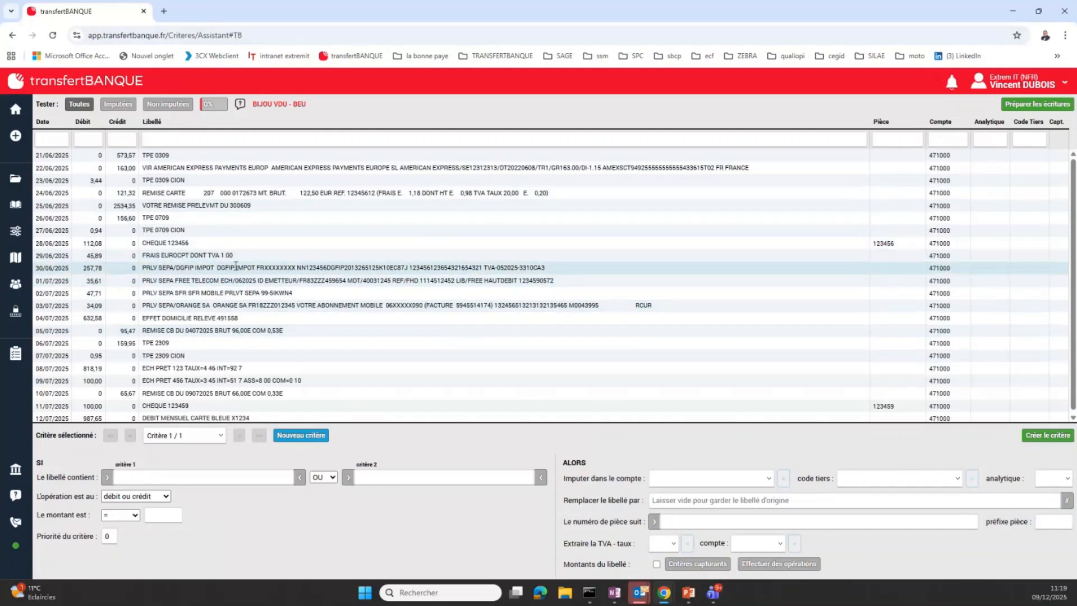
pyautogui.moveTo(215, 267); pyautogui.dragTo(142, 268)
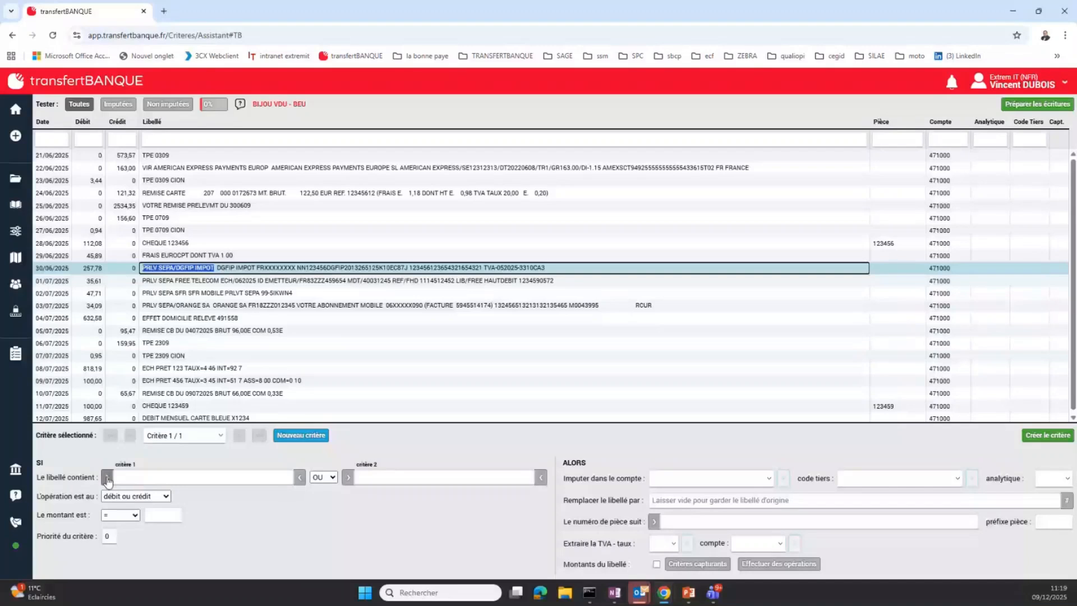
pyautogui.click(107, 478)
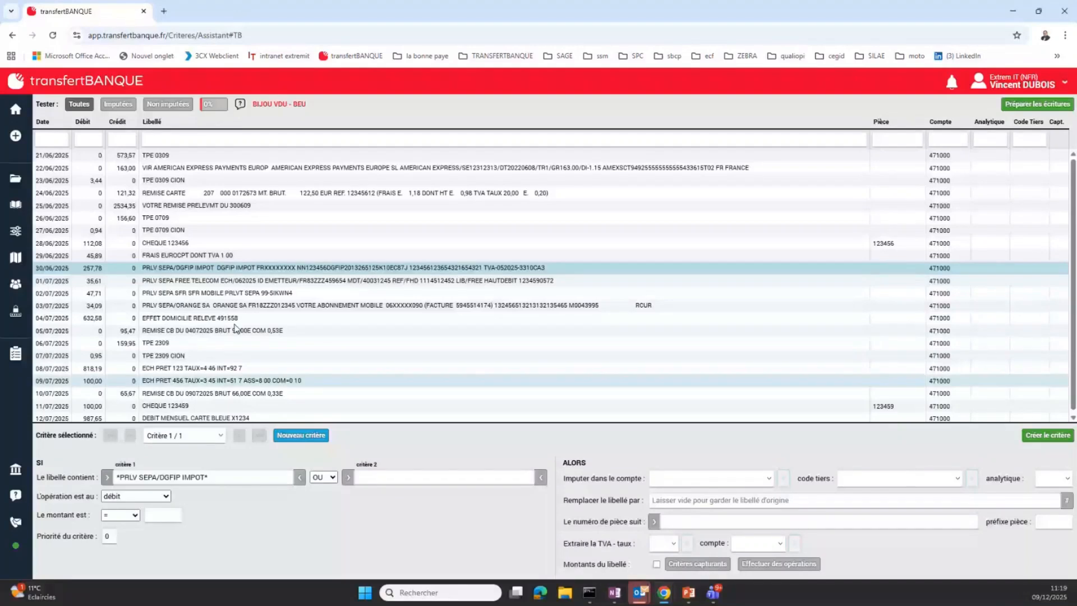
pyautogui.click(468, 268)
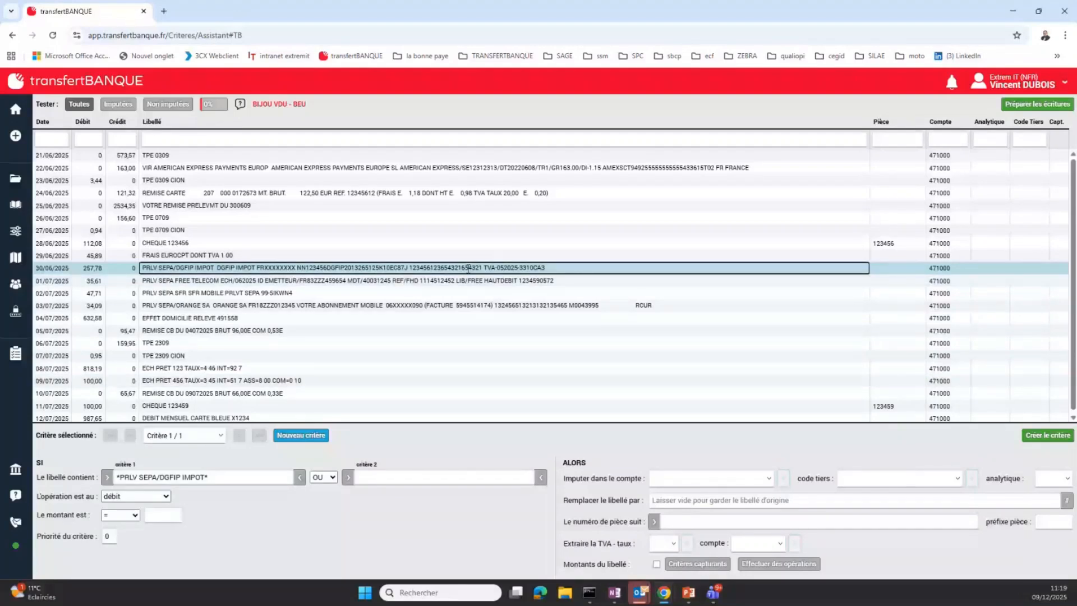
pyautogui.doubleClick(490, 267)
pyautogui.click(348, 477)
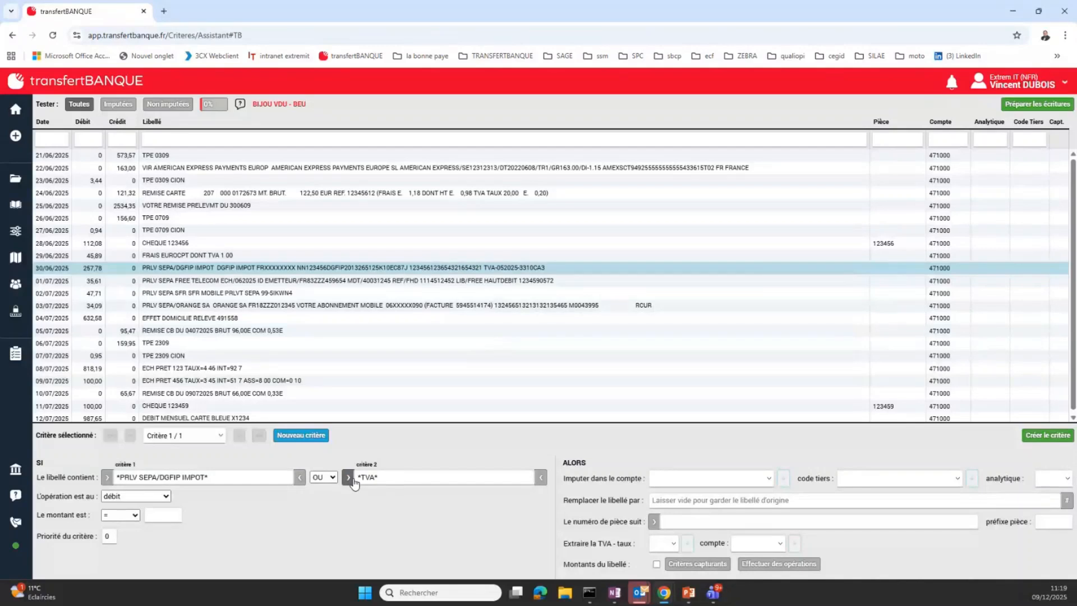
pyautogui.click(324, 478)
pyautogui.click(318, 506)
# Assign the tax criterion to account 44557100 - Taxe sur or pur en feuille and create it
pyautogui.click(682, 478)
pyautogui.write('4455')
pyautogui.press('Down')
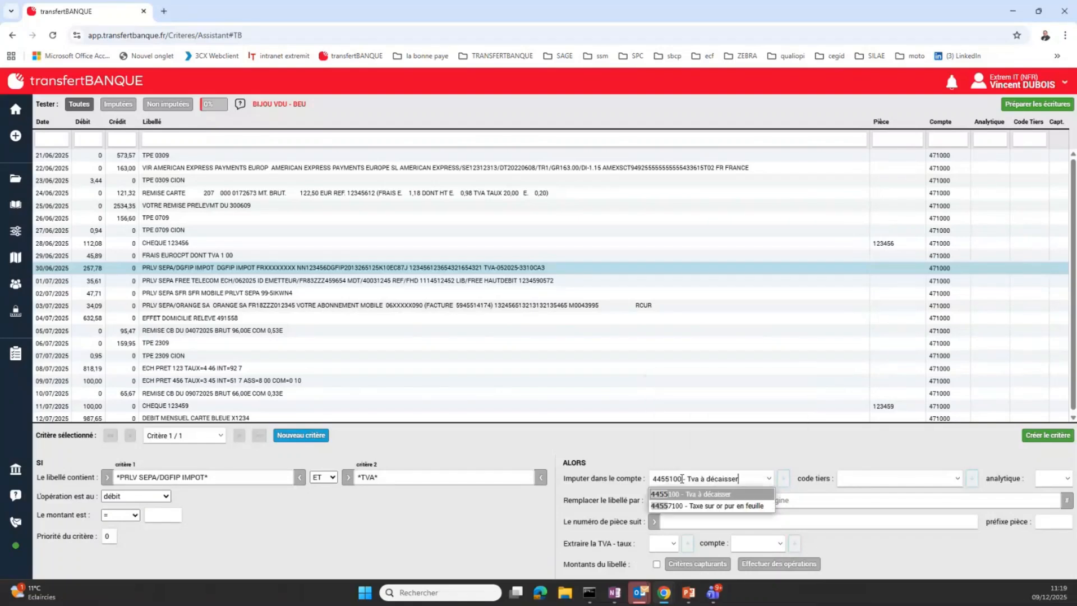
pyautogui.click(741, 505)
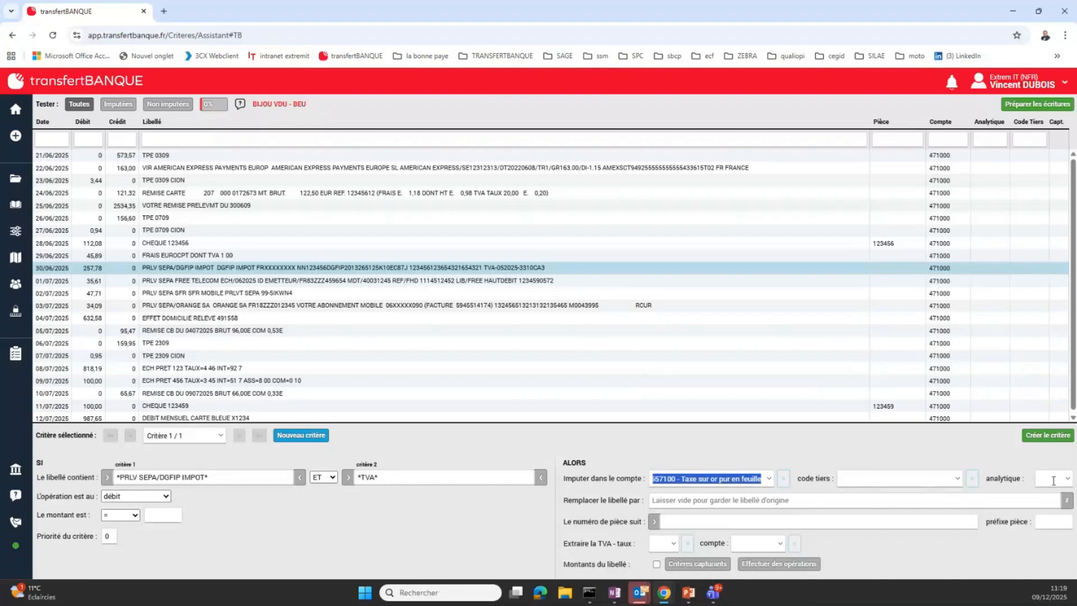
pyautogui.click(1050, 436)
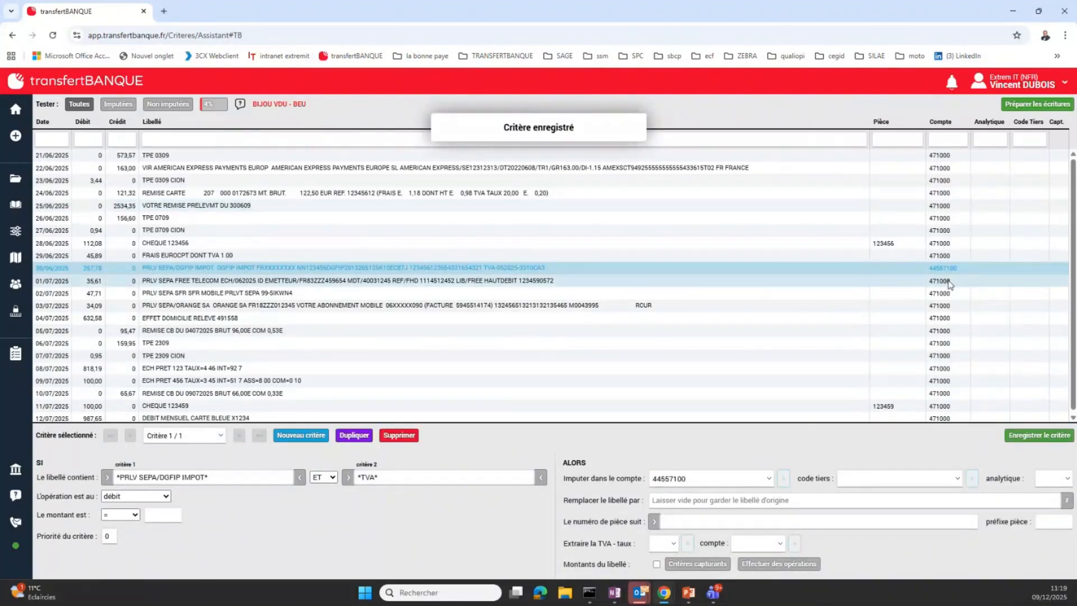
# Start a new criterion from the text "PRLV SEPA FREE TELECOM" in the label of the 01/07/2025 line
pyautogui.click(947, 280)
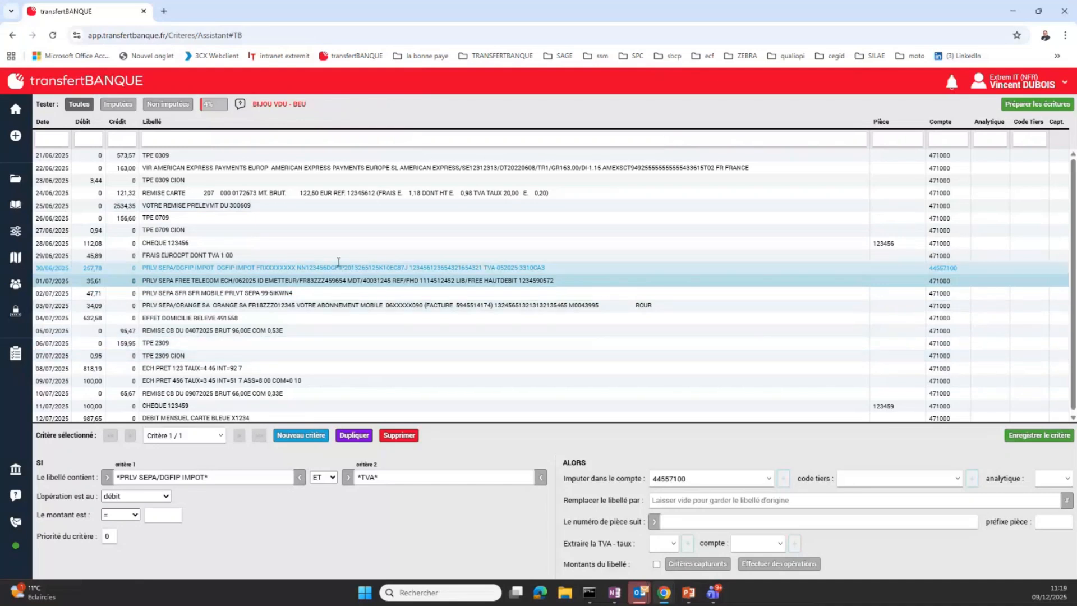
pyautogui.click(173, 280)
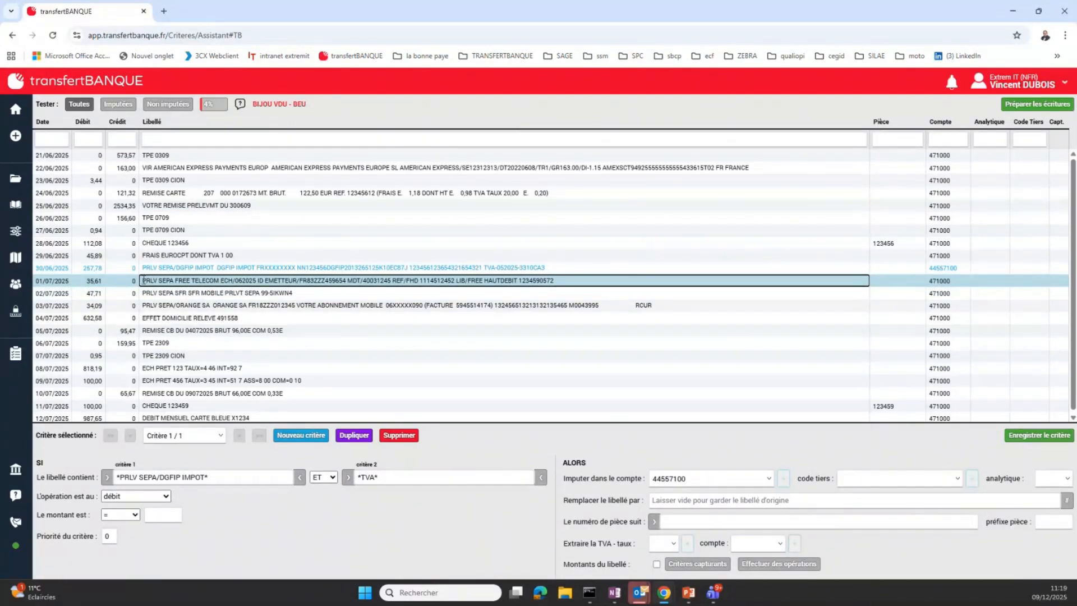
pyautogui.moveTo(145, 280); pyautogui.dragTo(220, 282)
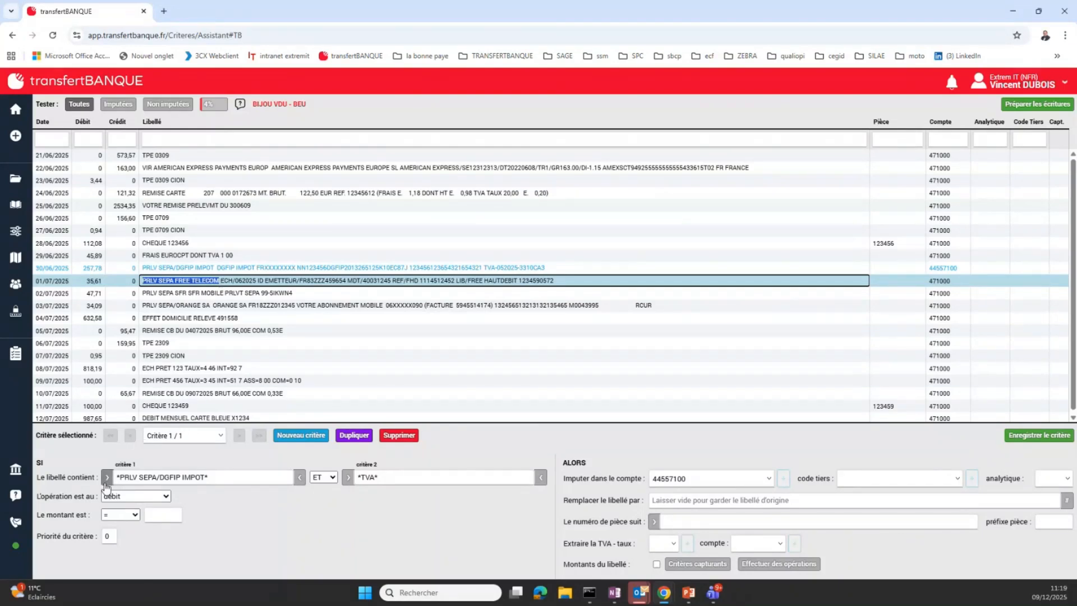
pyautogui.click(309, 437)
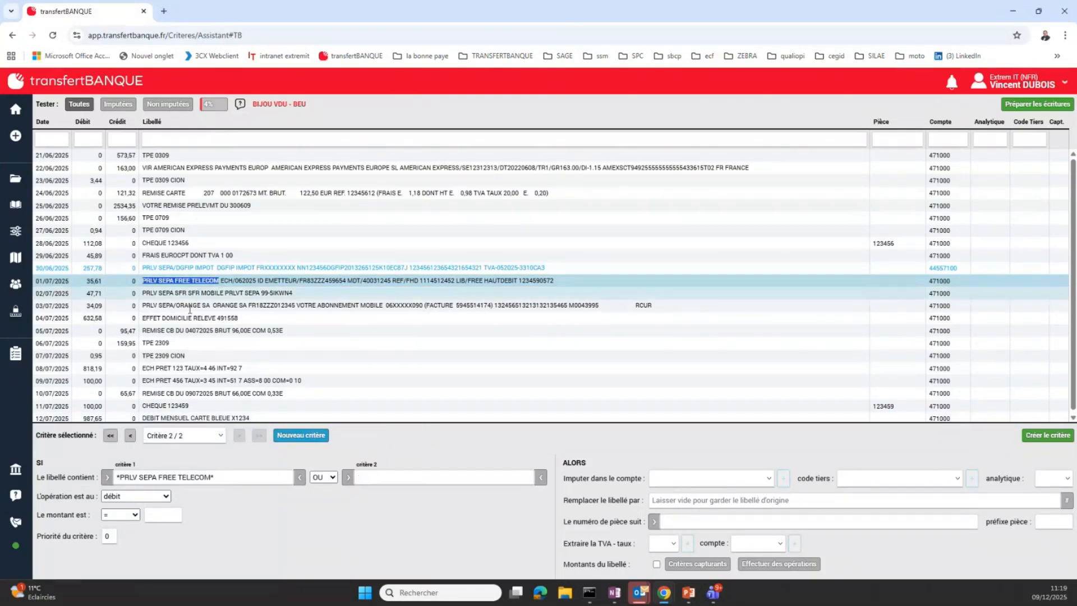
# Assign the Free Telecom criterion to account 4010000 - Collectif fournisseurs with third-party code BILLO
pyautogui.click(677, 478)
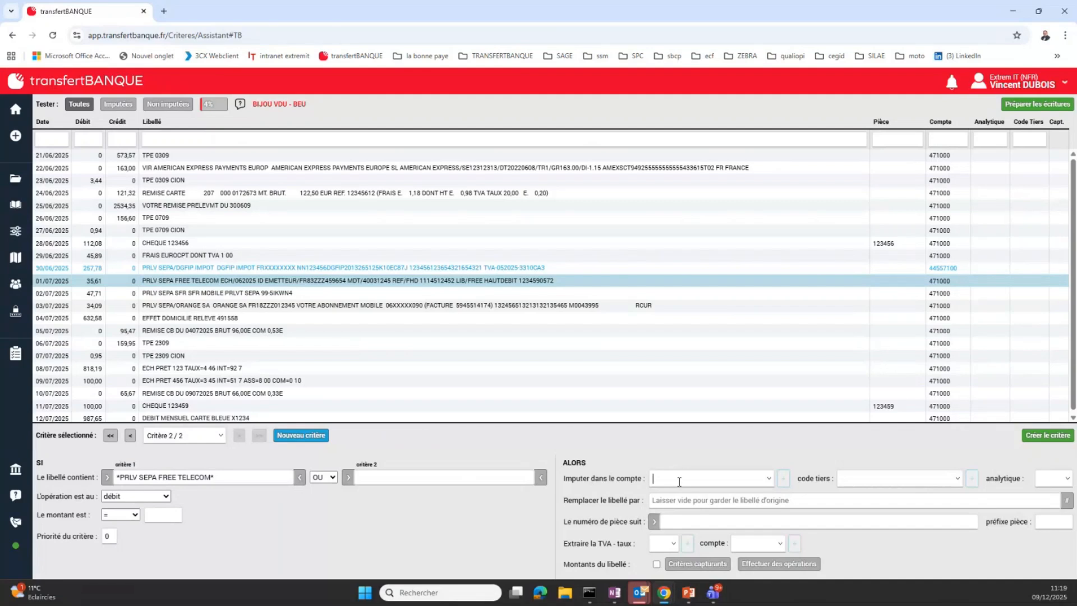
pyautogui.write('401')
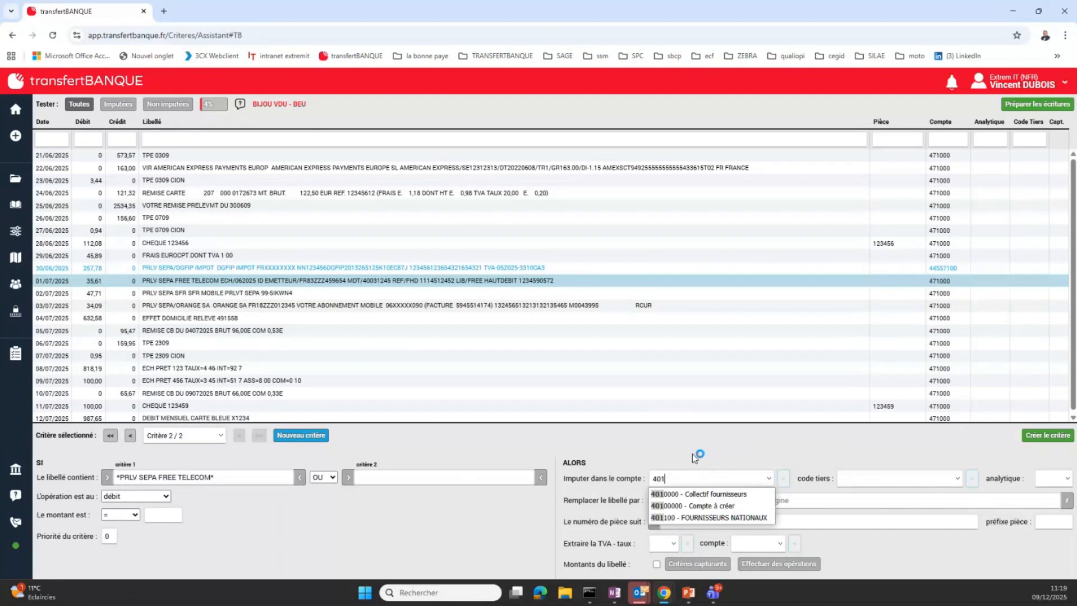
pyautogui.click(708, 495)
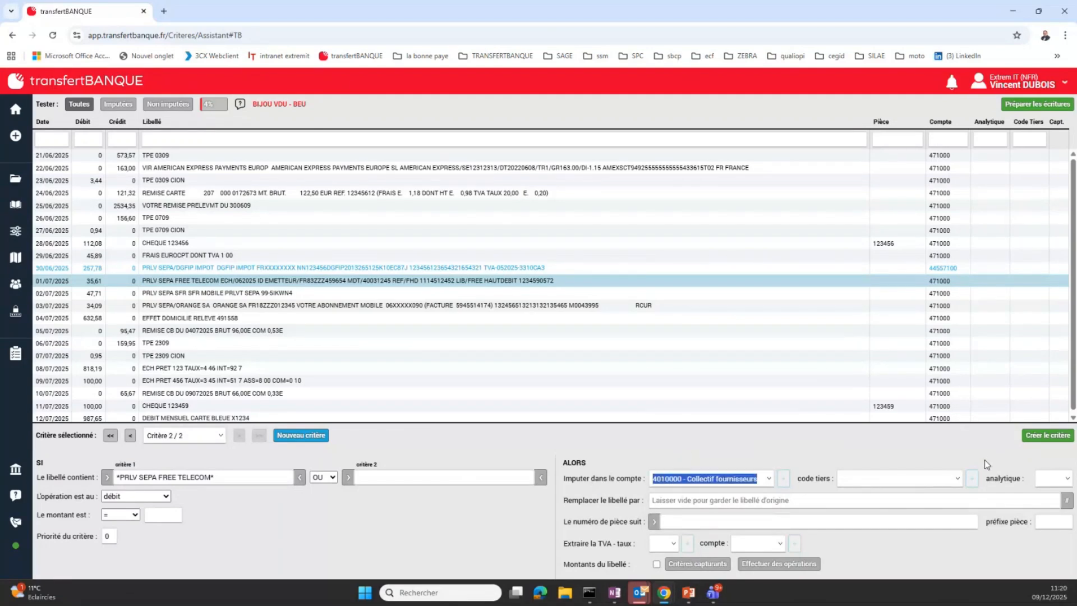
pyautogui.click(955, 484)
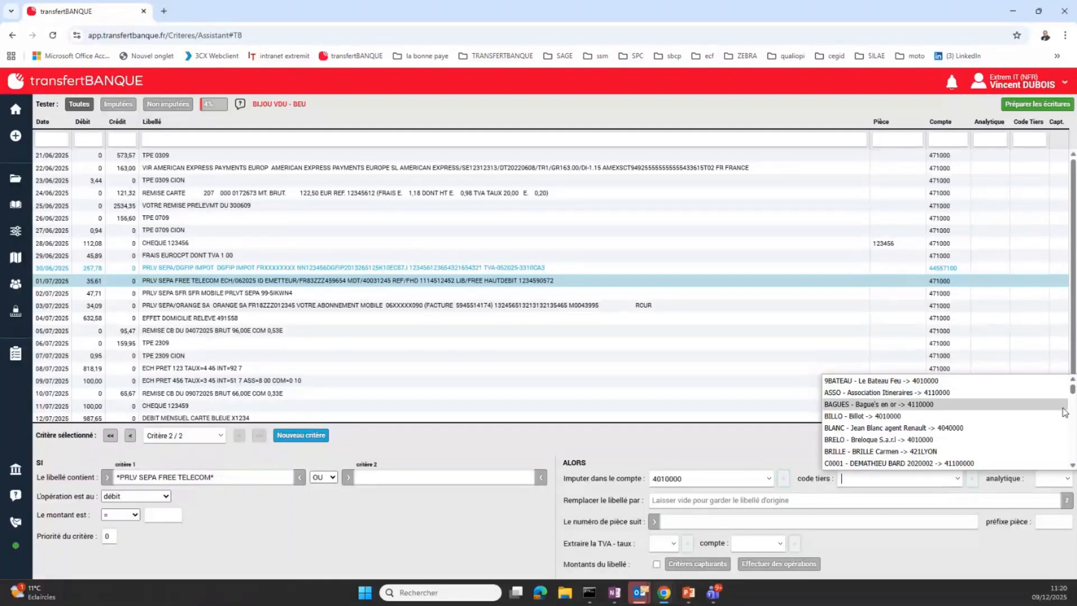
pyautogui.scroll(-5, 1065, 412)
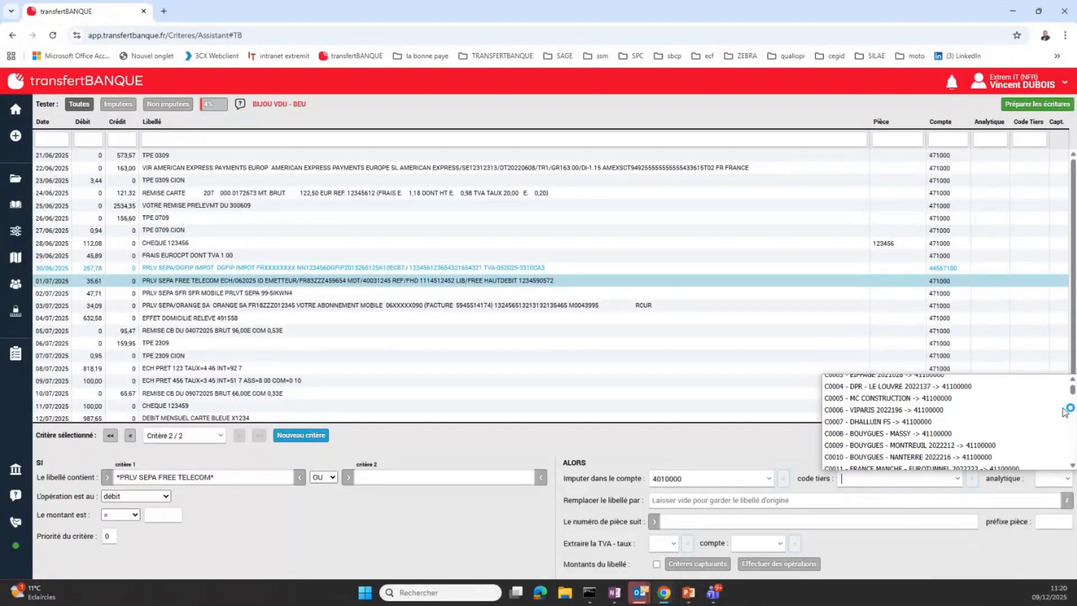
pyautogui.scroll(5, 1064, 413)
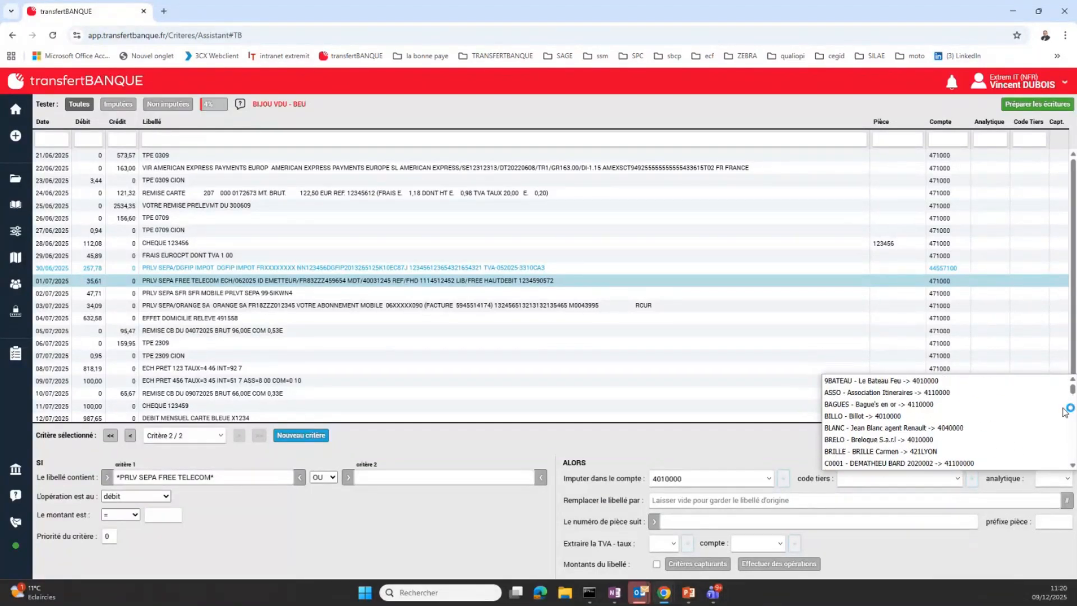
pyautogui.click(896, 416)
pyautogui.press('Tab')
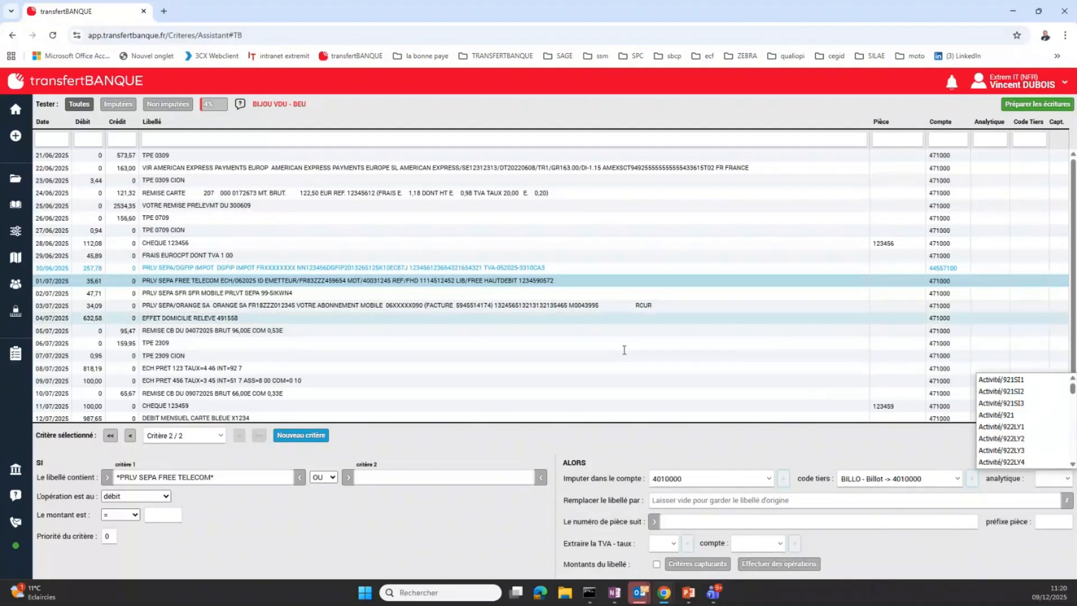
# Set the criterion's replacement label to "Prélèvement Free, ligne principale"
pyautogui.click(770, 501)
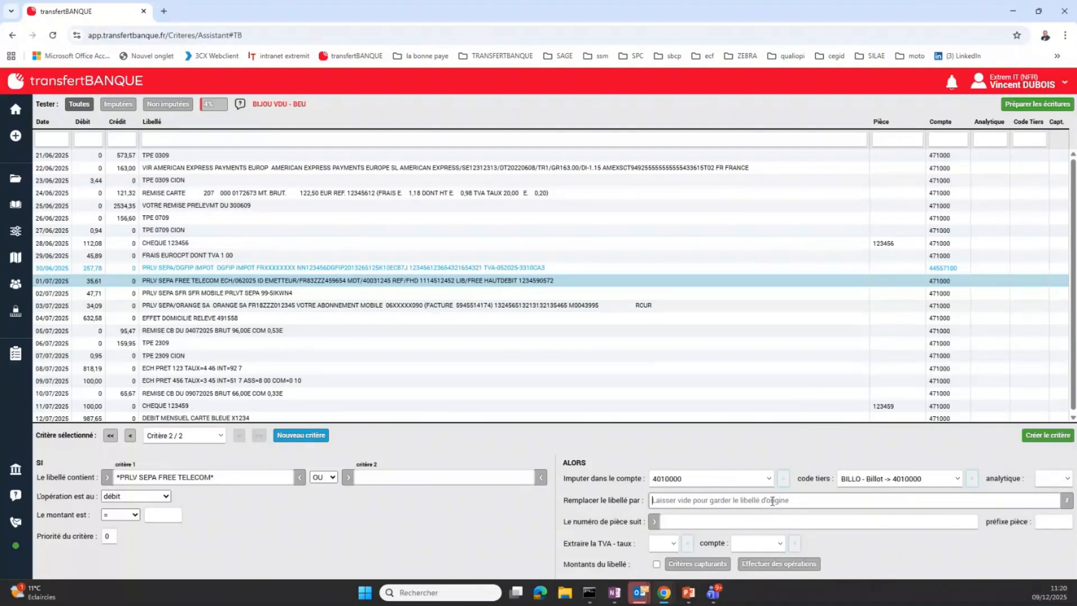
pyautogui.write('Prélèvem')
pyautogui.press('BackSpace')
pyautogui.write('ent Free, ligne prin')
pyautogui.write('cipale')
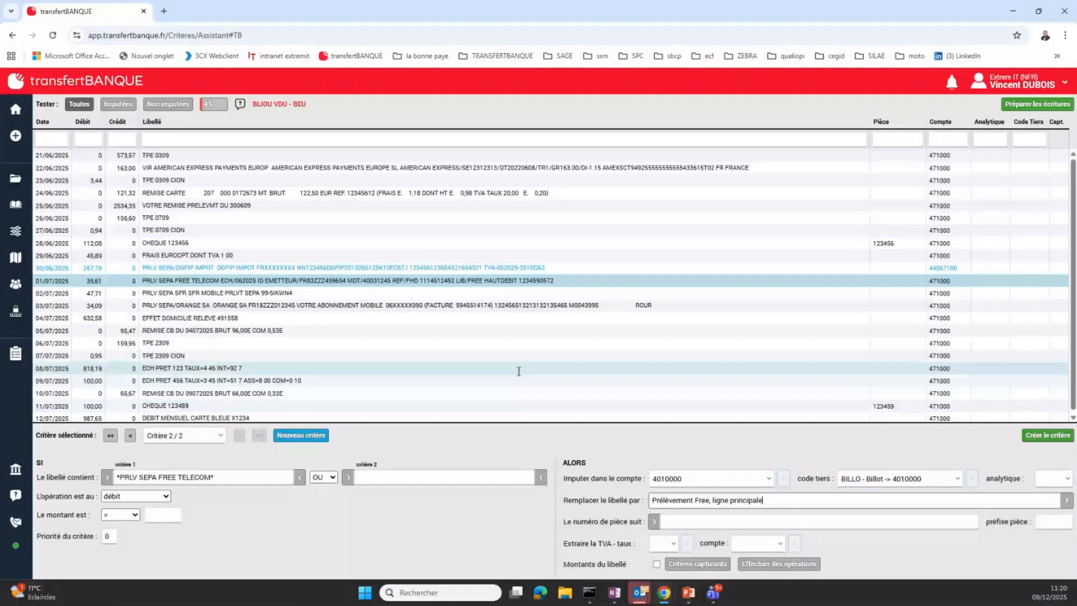
# Try to open the replacement label composer for the Free Telecom criterion, and close its dialog
pyautogui.tripleClick(788, 499)
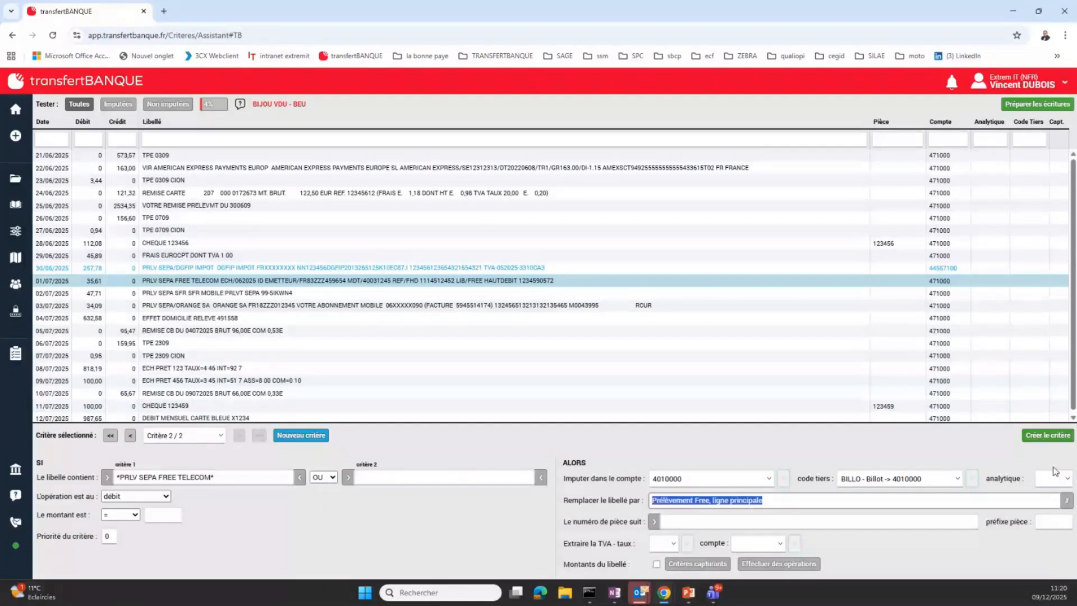
pyautogui.click(1068, 500)
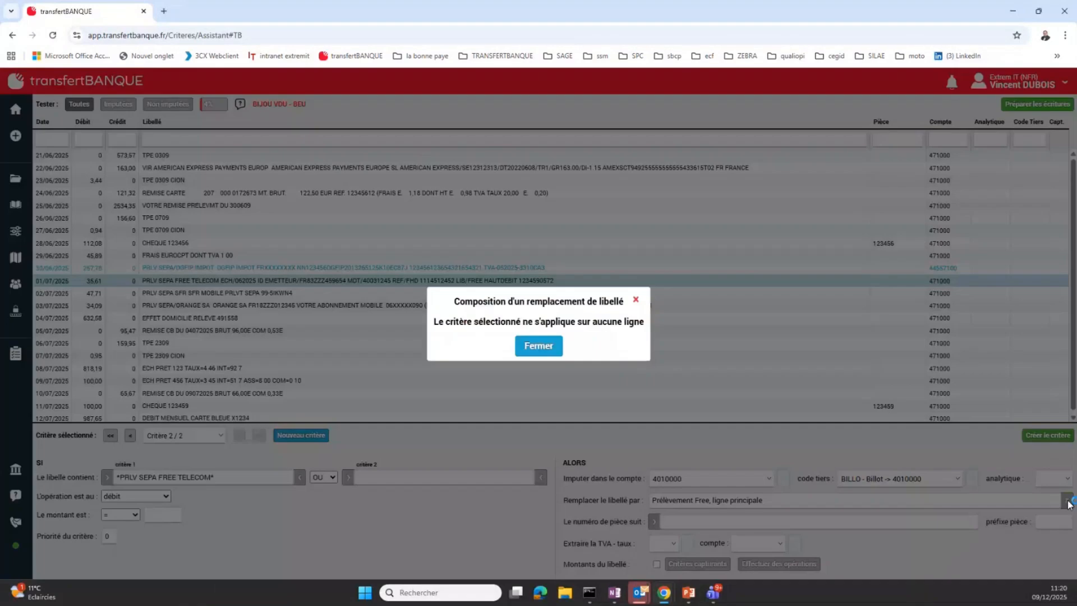
pyautogui.click(538, 346)
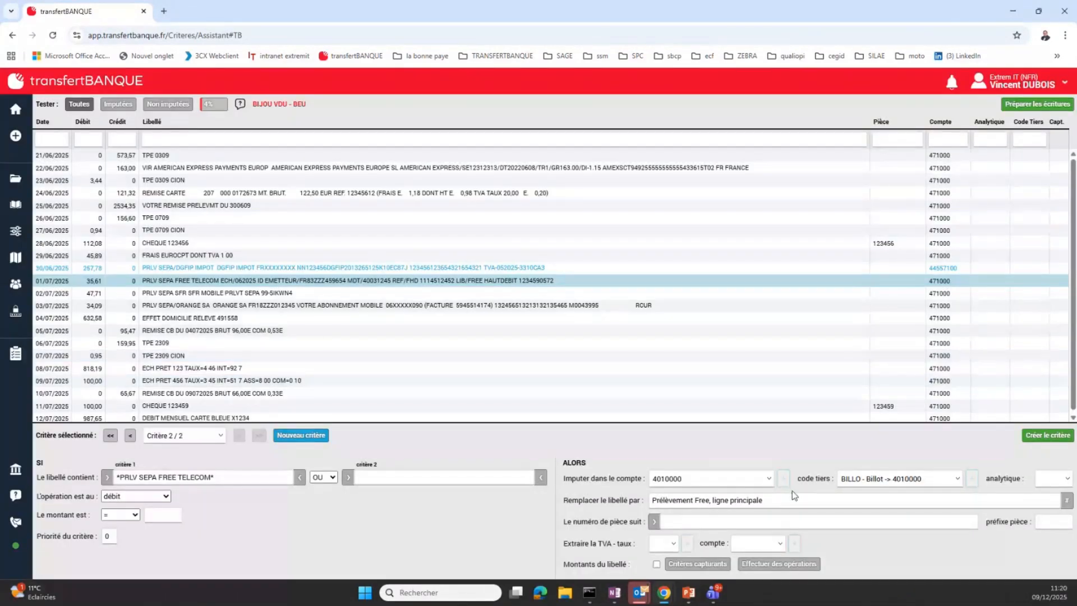
# Re-enter the start of the replacement label to read "Prélèvement Free, ligne principale", and create the criterion
pyautogui.moveTo(787, 501); pyautogui.dragTo(567, 488)
pyautogui.press('Delete')
pyautogui.press('Delete')
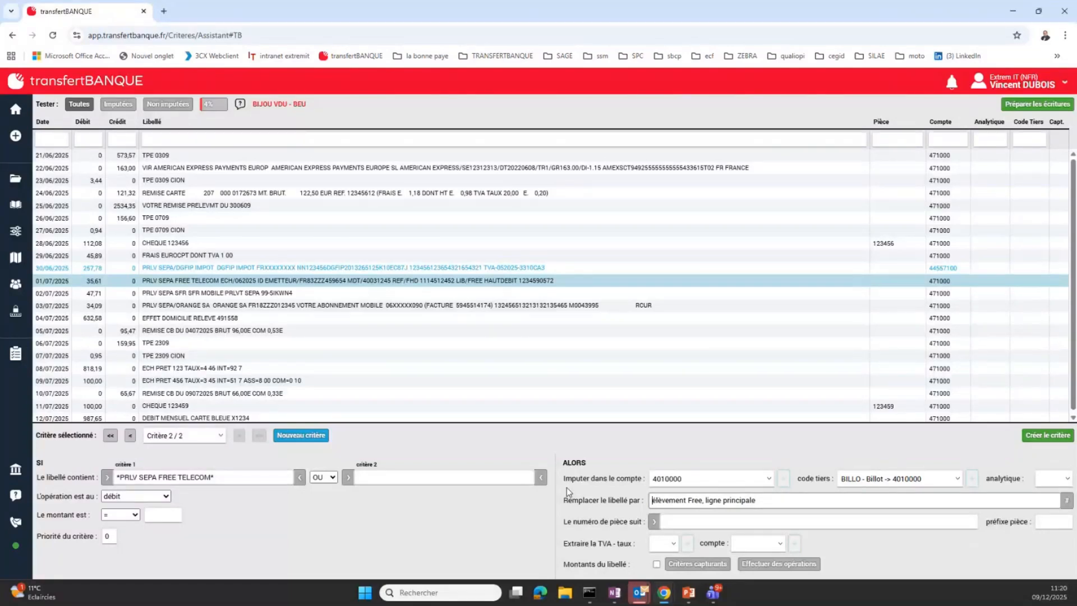
pyautogui.write('Pr')
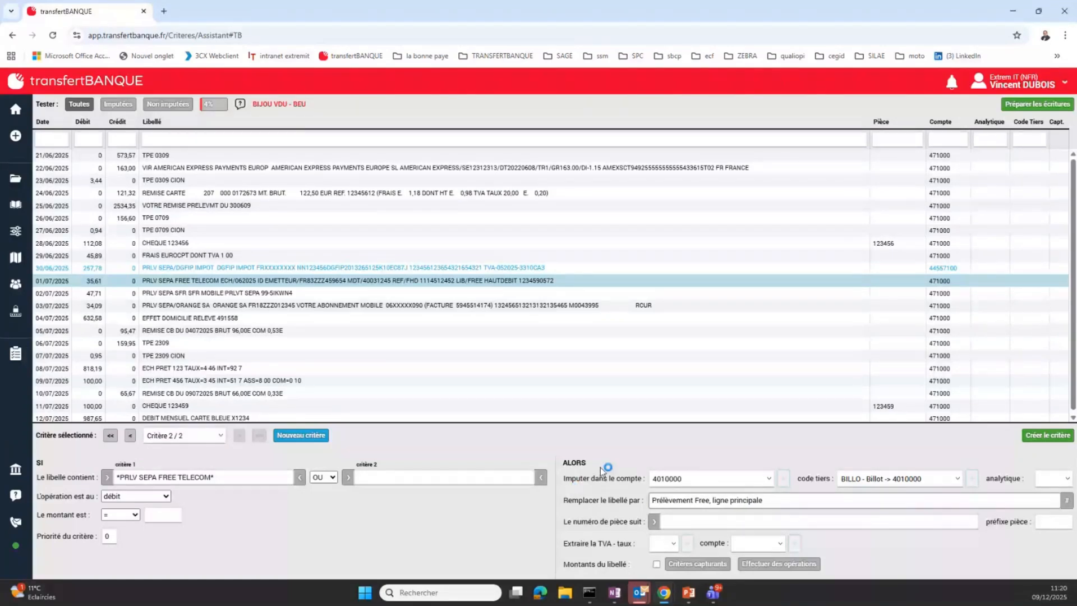
pyautogui.click(1054, 436)
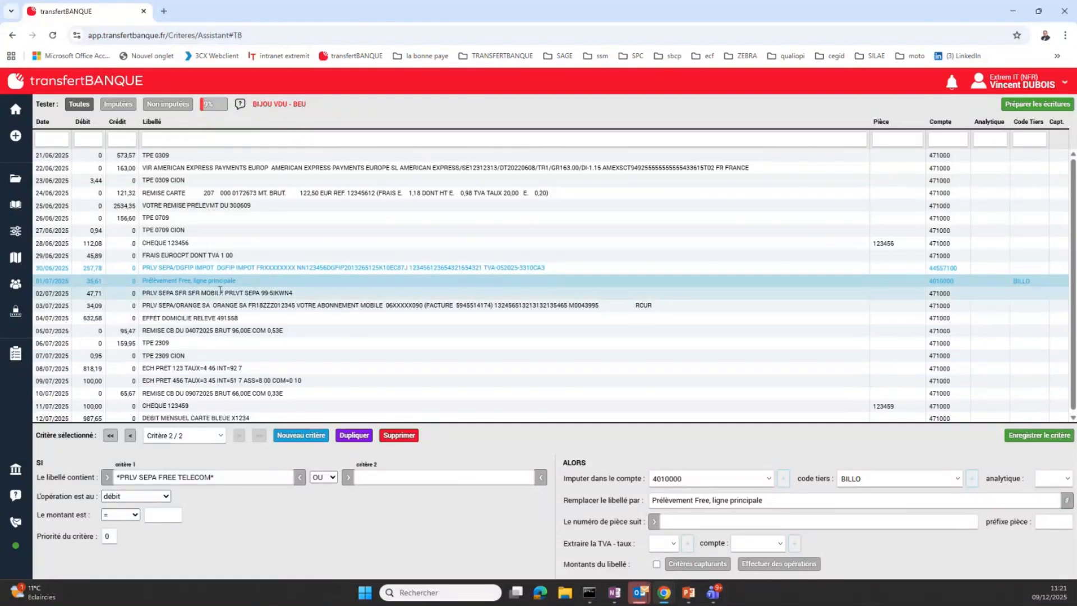
# Check the rewritten Free line, and filter the statement lines first to allocated and finally to unallocated ones
pyautogui.click(199, 302)
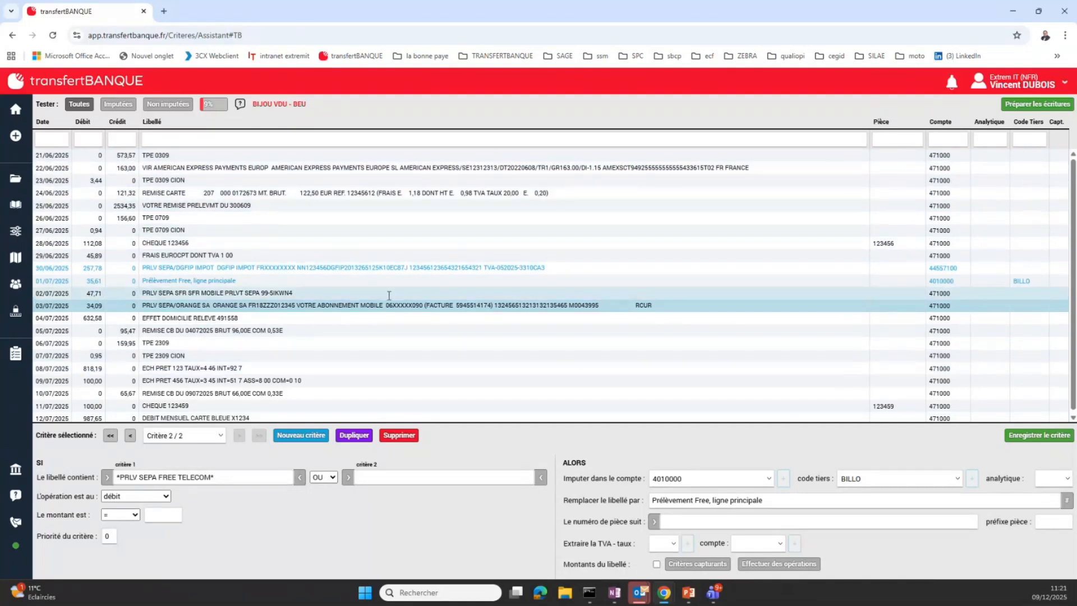
pyautogui.click(199, 282)
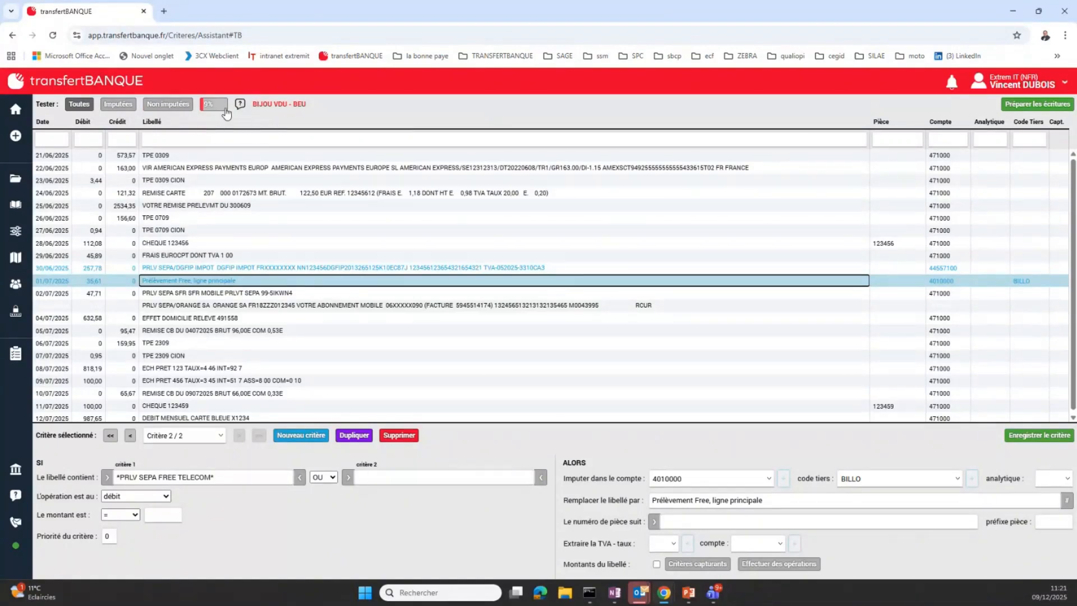
pyautogui.click(128, 107)
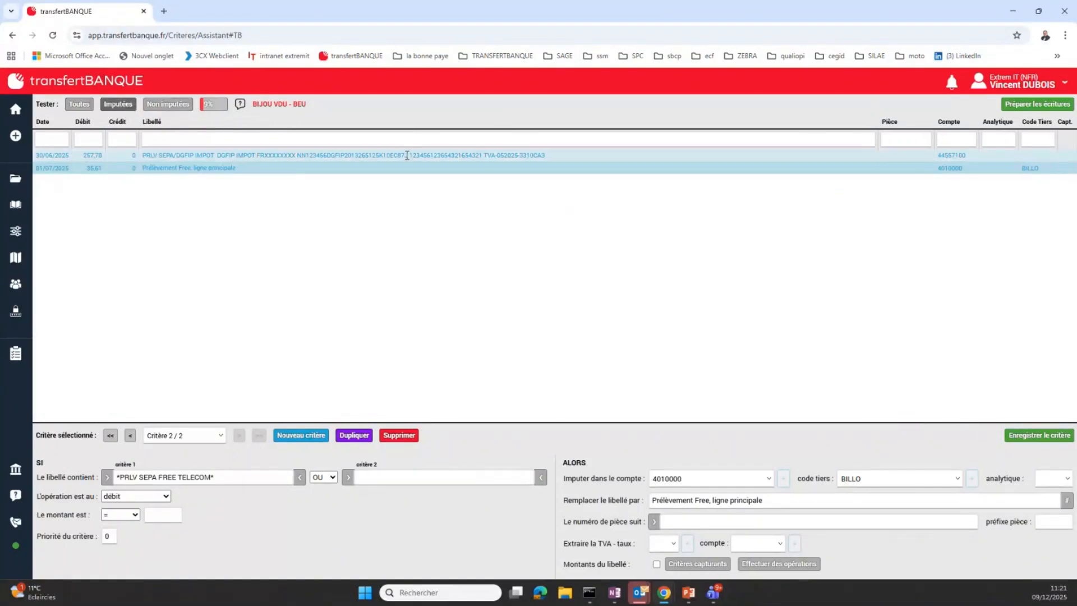
pyautogui.click(168, 105)
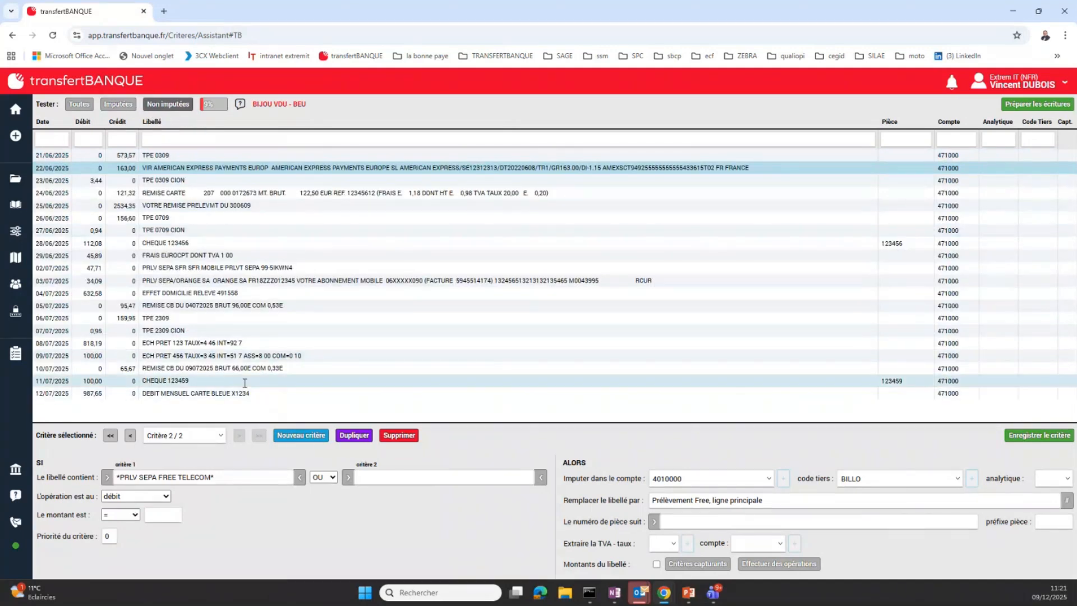
# Examine the label and the assigned account of the 28/06/2025 cheque line
pyautogui.click(195, 243)
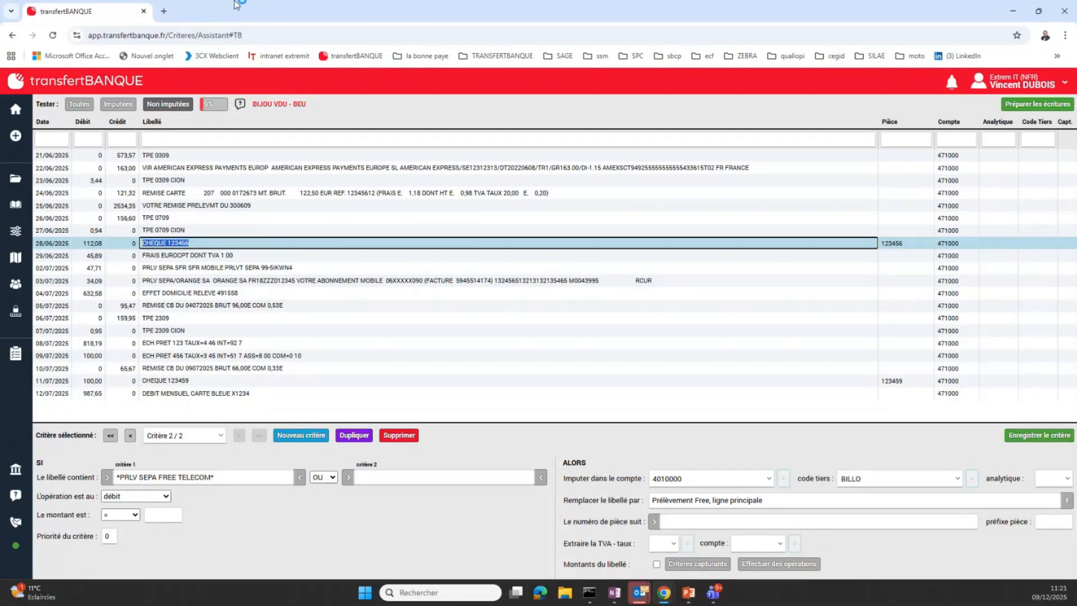
pyautogui.click(968, 246)
pyautogui.click(949, 244)
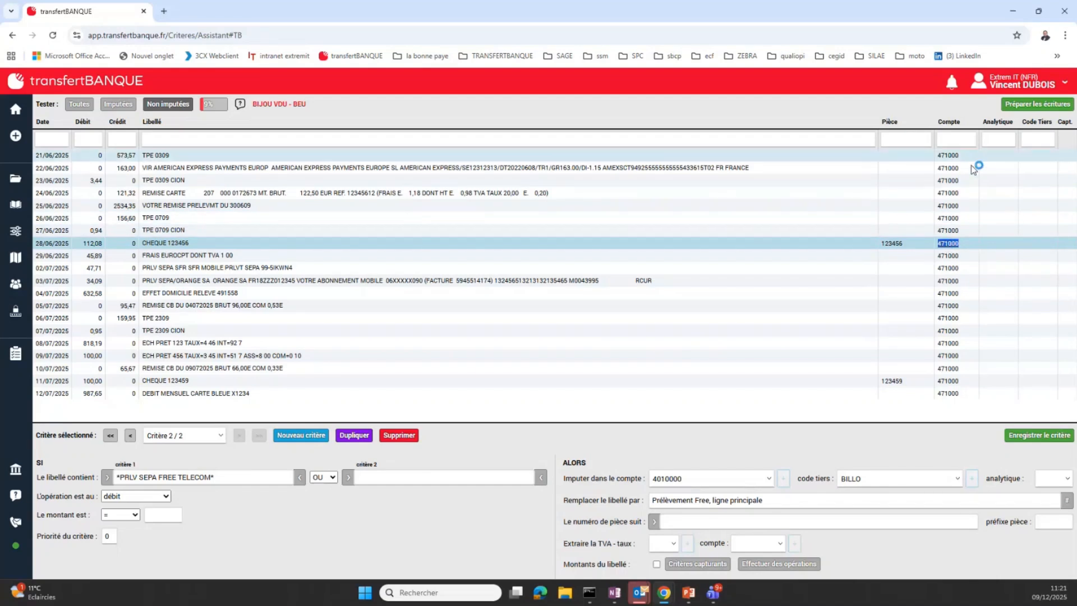
pyautogui.click(186, 241)
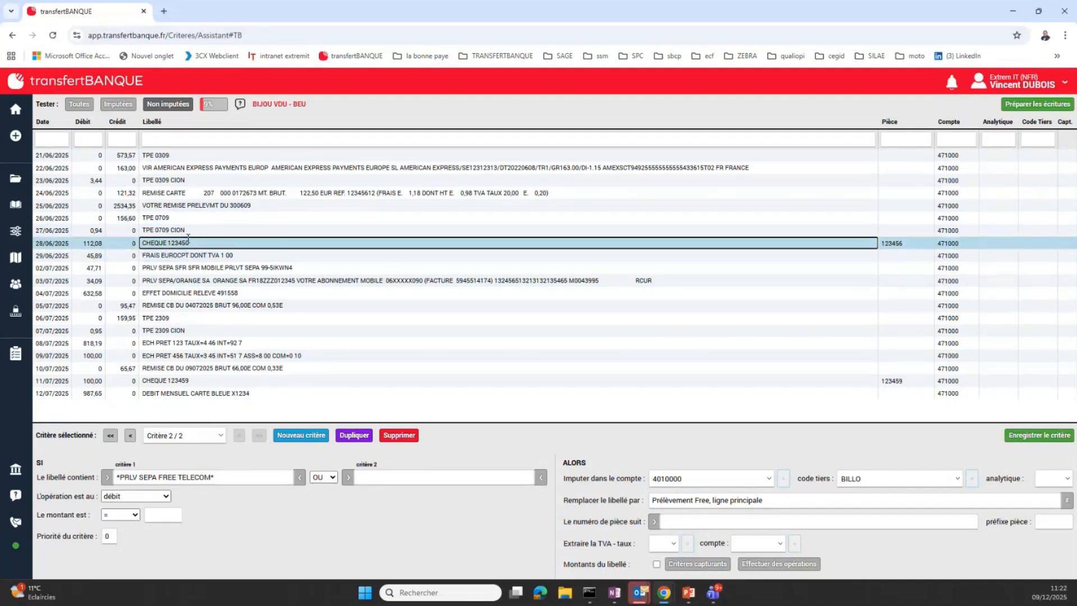
pyautogui.click(943, 248)
pyautogui.moveTo(942, 243); pyautogui.dragTo(980, 249)
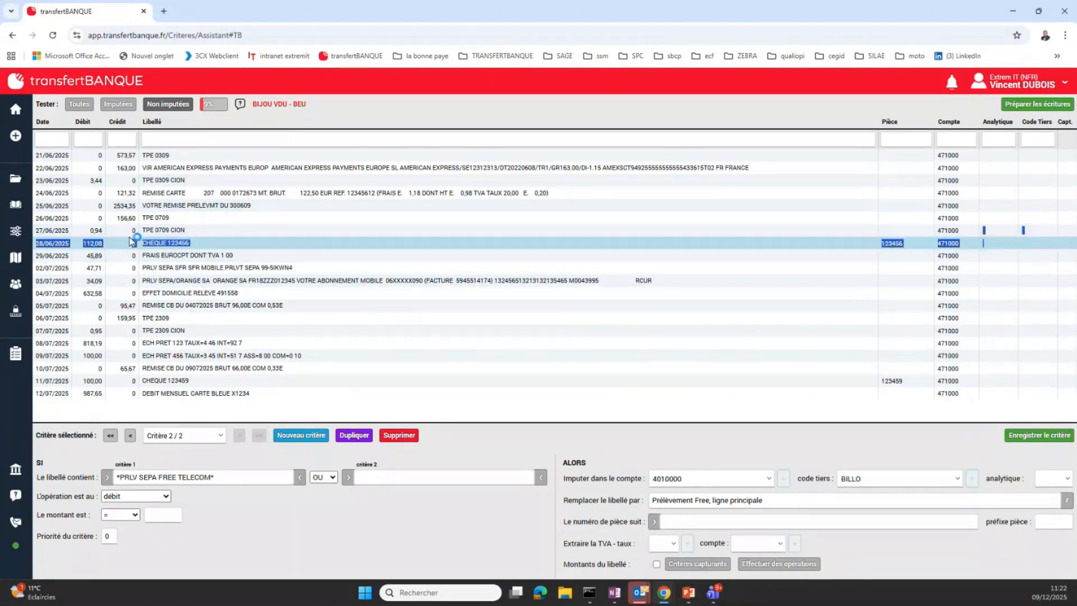
pyautogui.click(181, 242)
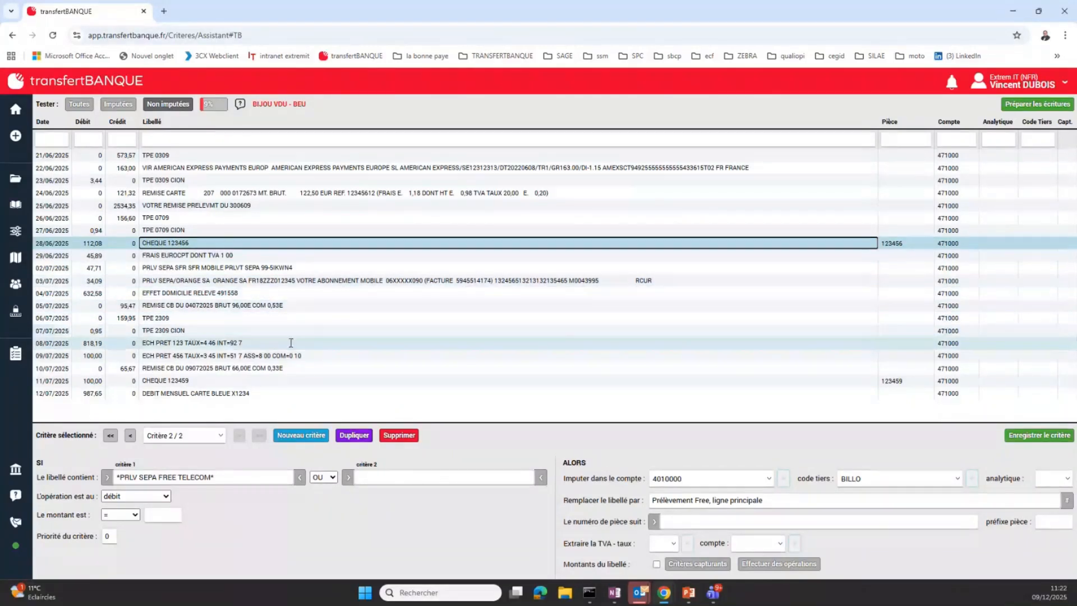
# Start a new criterion from the text "ECH PRET 123" in the label of the 08/07/2025 line
pyautogui.click(168, 342)
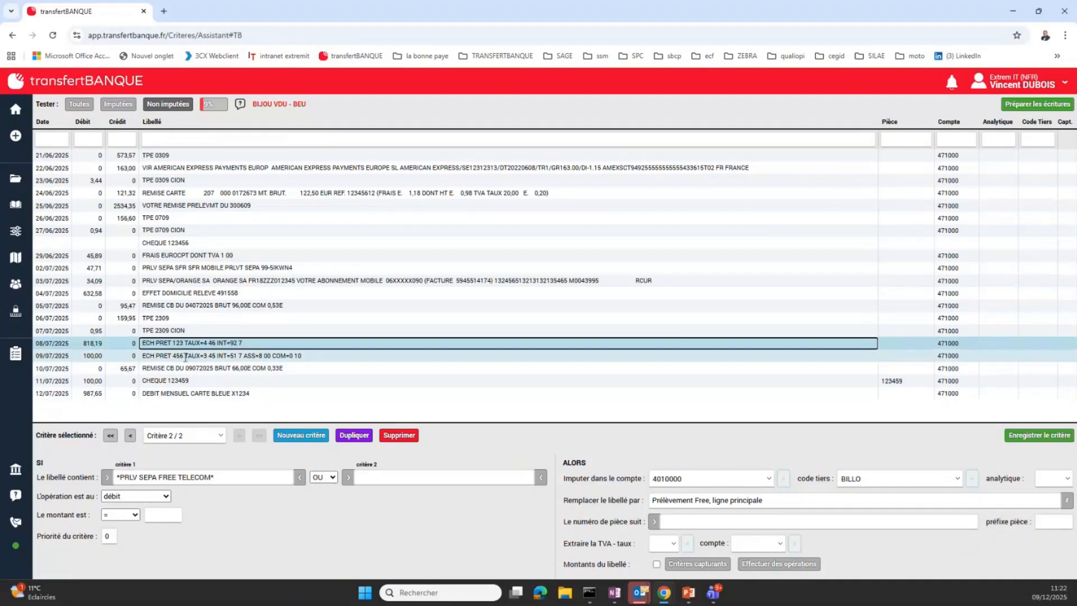
pyautogui.click(184, 357)
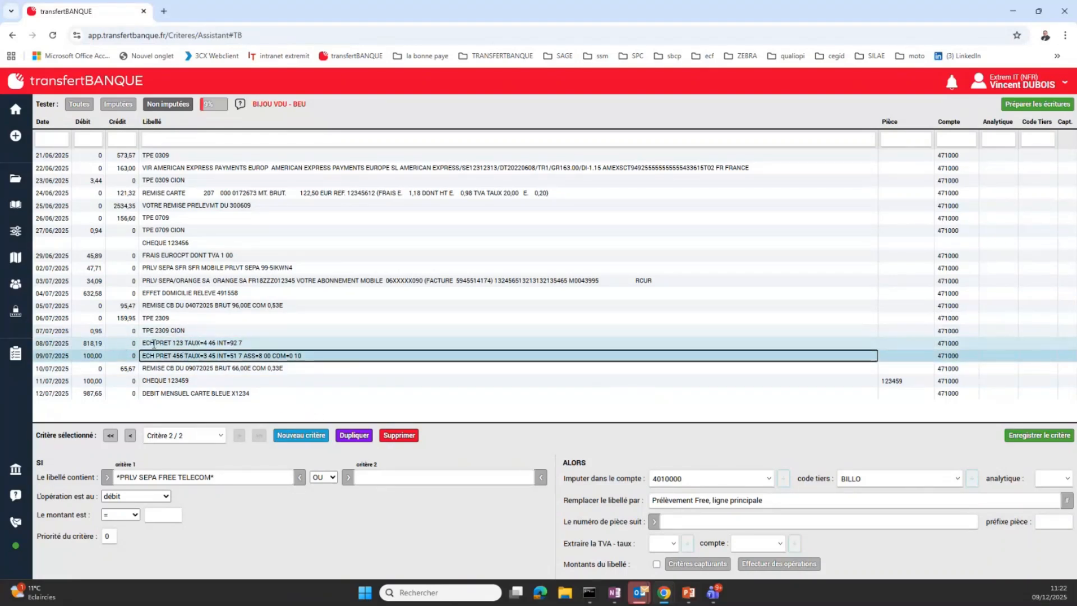
pyautogui.moveTo(142, 342); pyautogui.dragTo(163, 343)
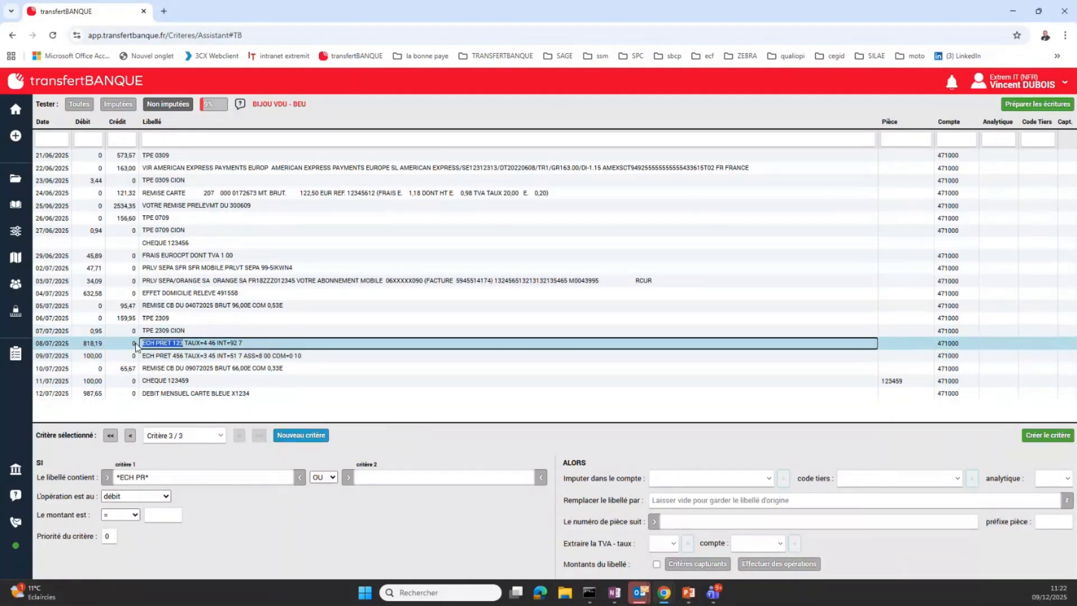
pyautogui.click(302, 436)
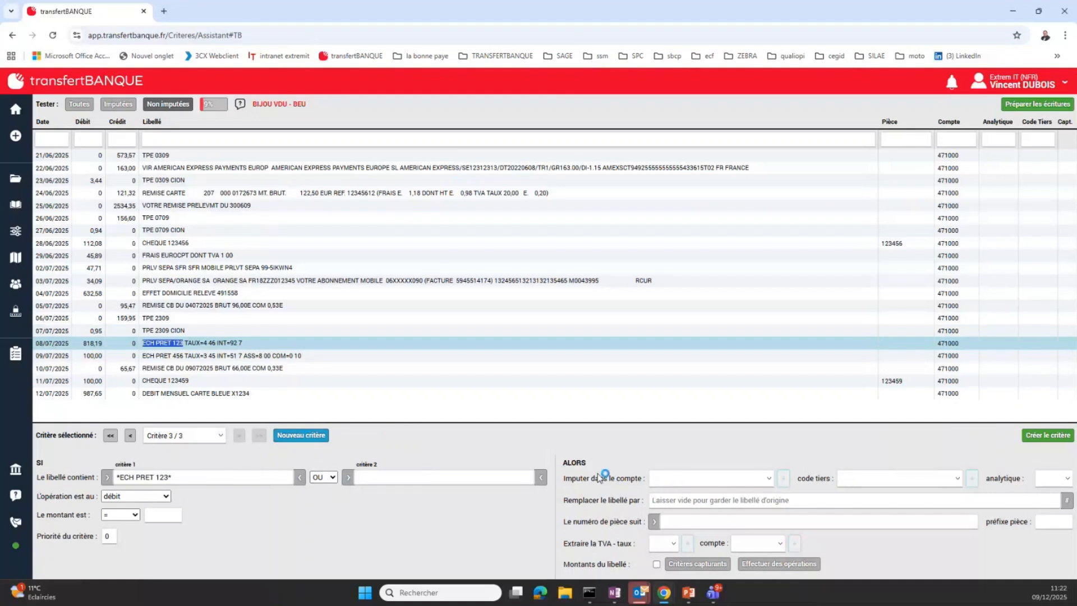
# Assign the loan instalment criterion to account 16400 - Emprunt crédit joaillerie and create it
pyautogui.click(753, 473)
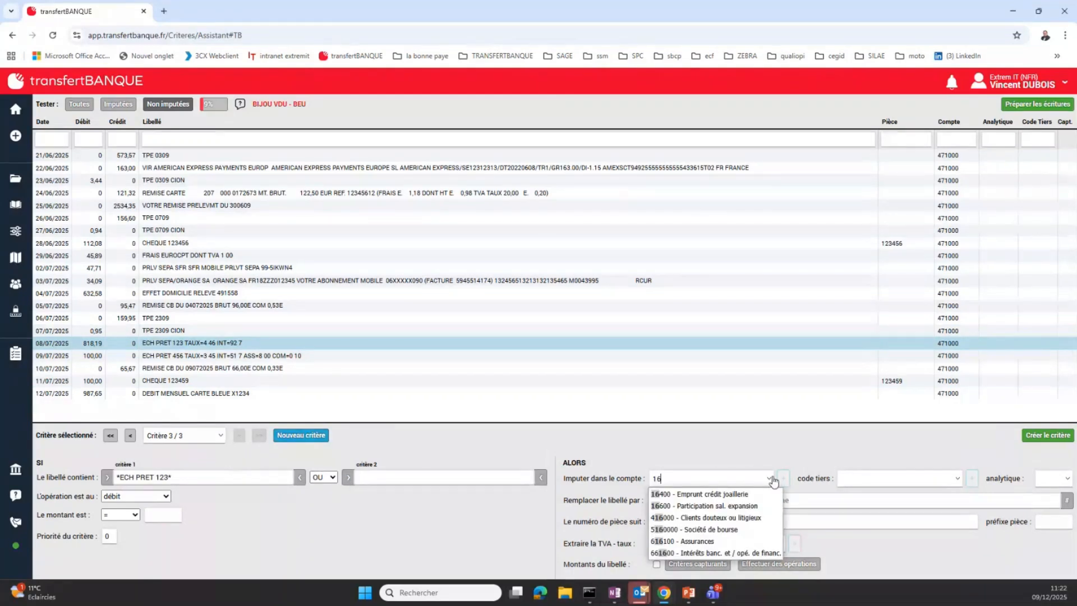
pyautogui.click(750, 494)
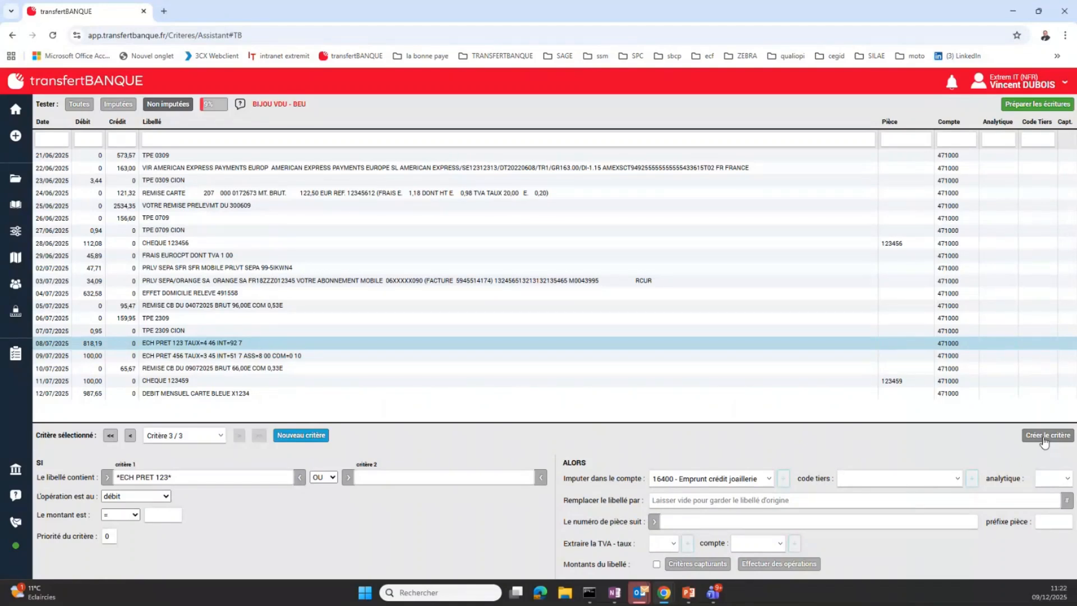
pyautogui.click(1044, 437)
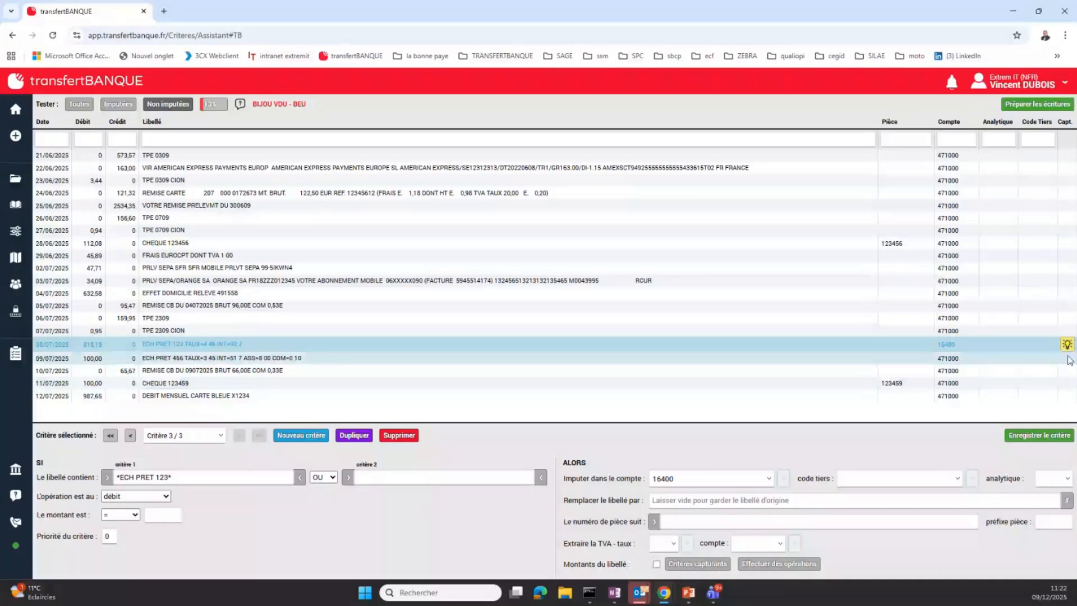
# Set up amount extraction for the 08/07/2025 loan line with interest account 661100 - Intérêts, emprunts et dettes, and list the allocated lines
pyautogui.moveTo(1071, 347)
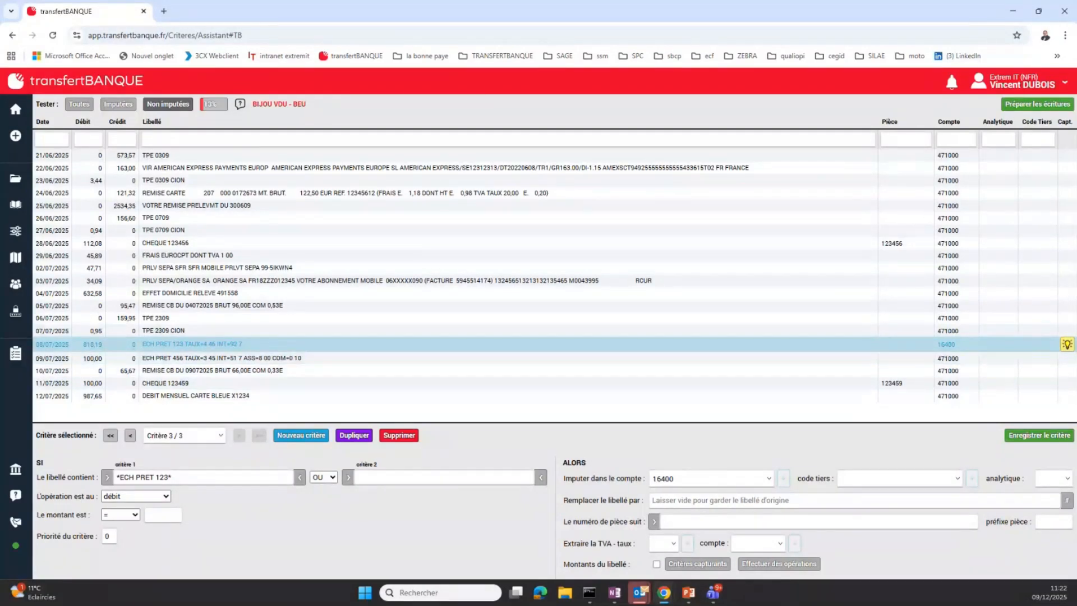
pyautogui.click(1068, 344)
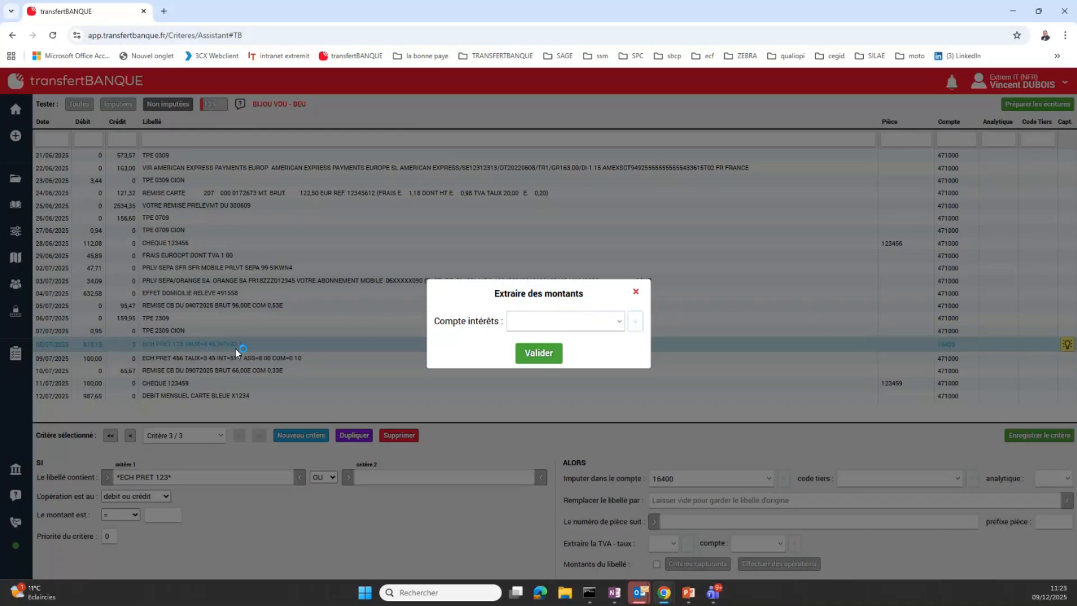
pyautogui.click(528, 323)
pyautogui.write('661')
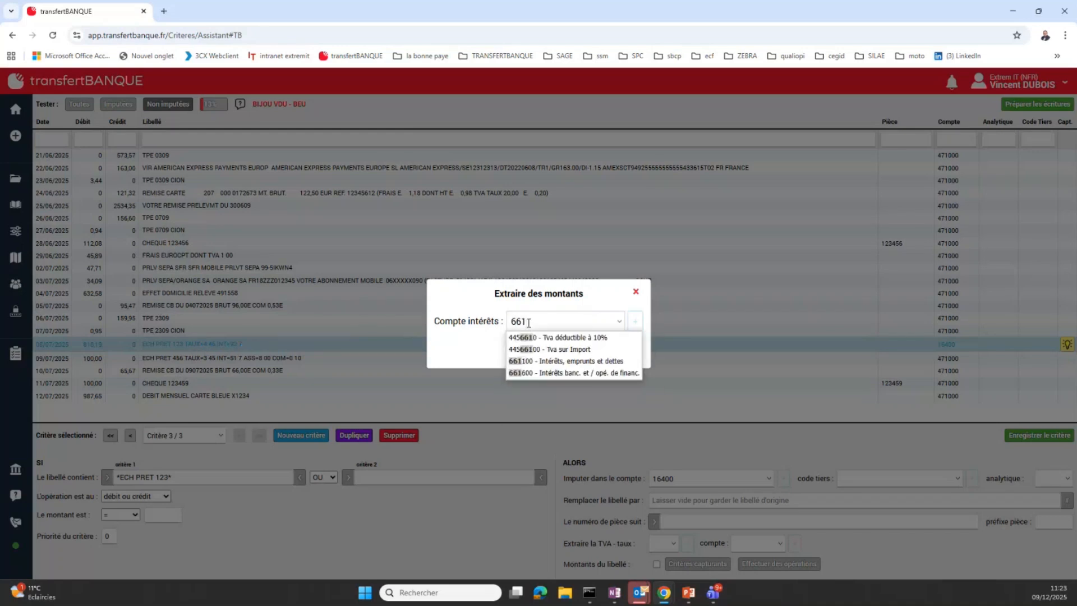
pyautogui.click(555, 361)
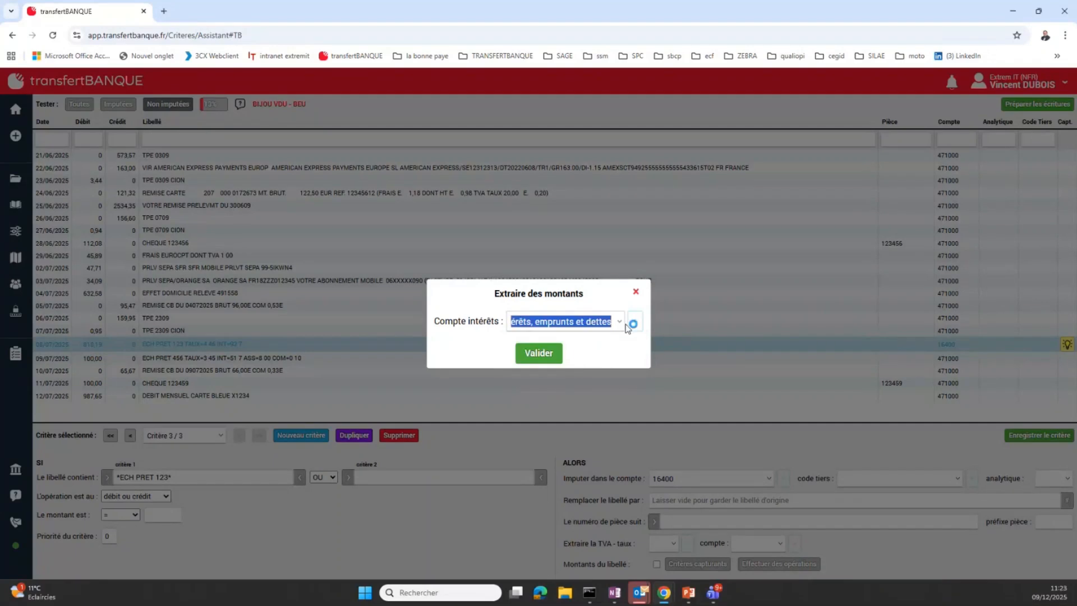
pyautogui.click(543, 354)
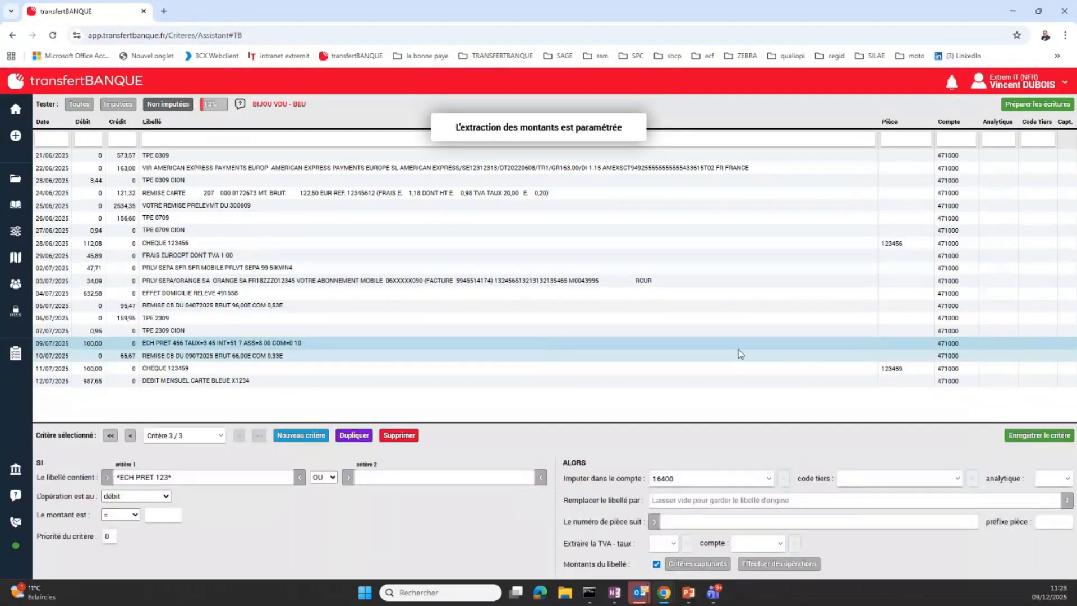
pyautogui.click(126, 107)
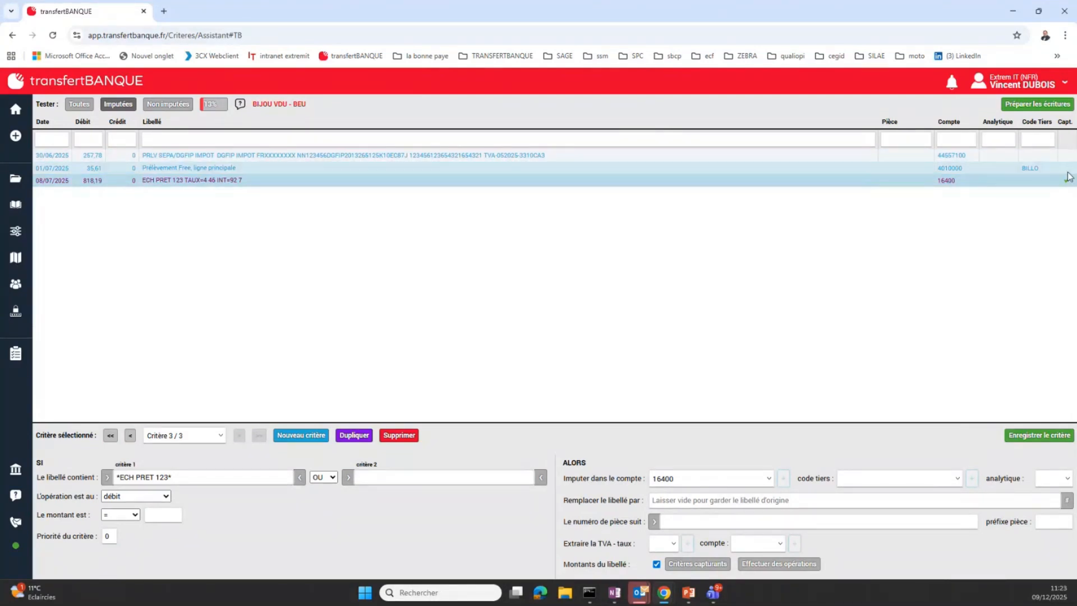
# Return to the unallocated lines and start a new criterion from "ECH PRET 456" in the 09/07/2025 label
pyautogui.click(162, 107)
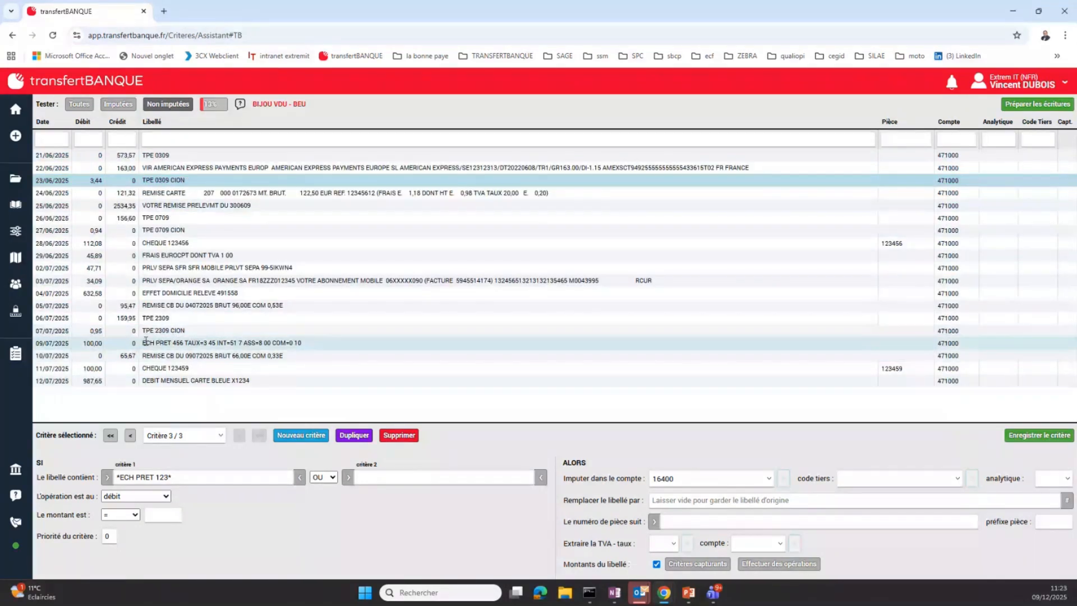
pyautogui.moveTo(145, 343); pyautogui.dragTo(191, 336)
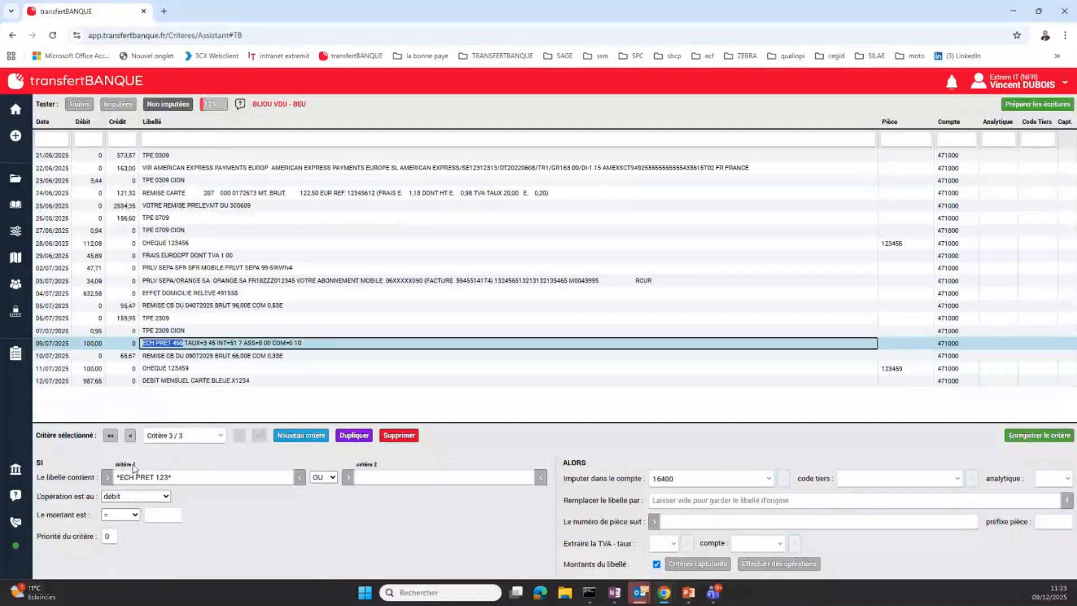
pyautogui.click(309, 440)
# Assign the ECH PRET 456 criterion to account 622600 - Honoraires and create it
pyautogui.click(731, 483)
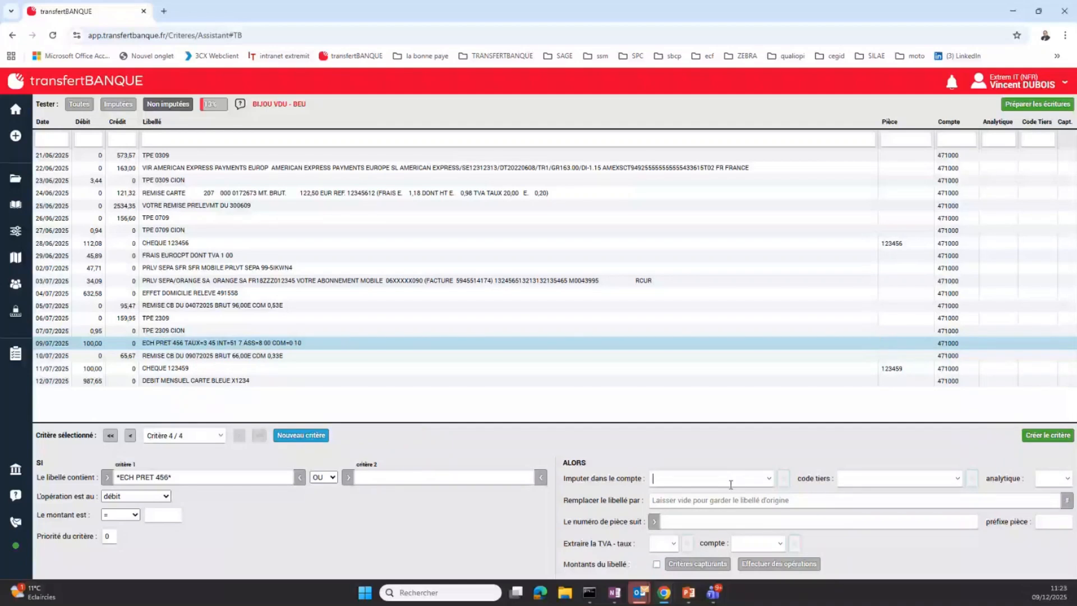
pyautogui.write('16')
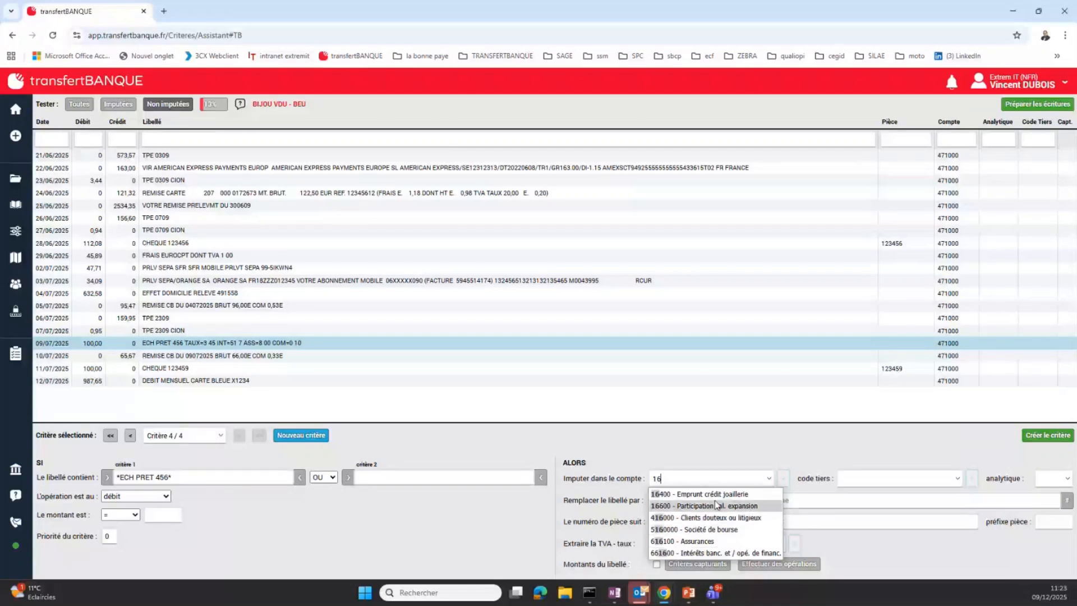
pyautogui.moveTo(657, 480); pyautogui.dragTo(615, 445)
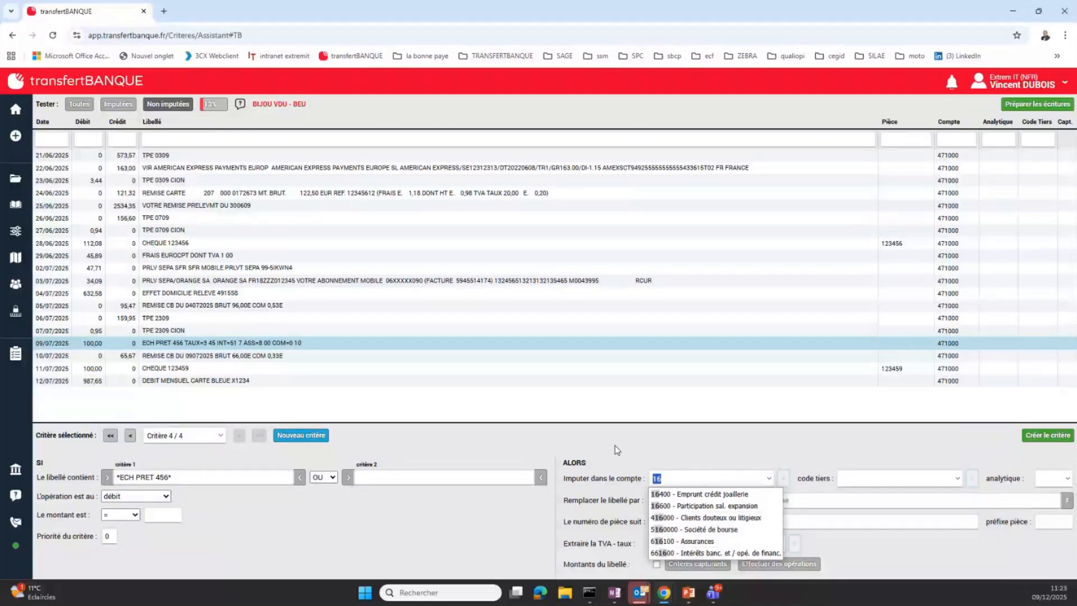
pyautogui.write('26')
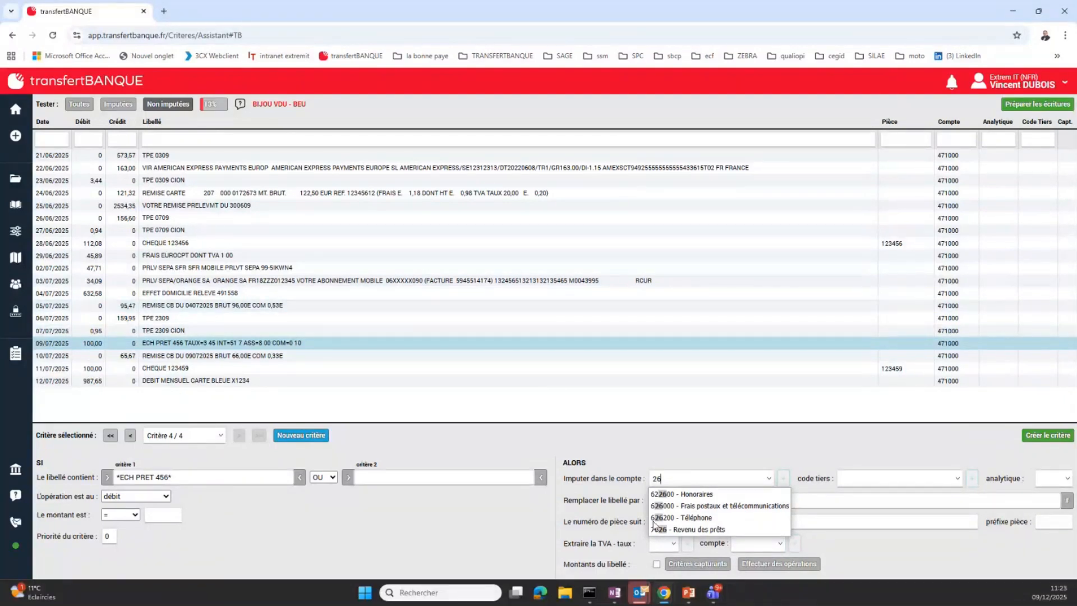
pyautogui.click(742, 494)
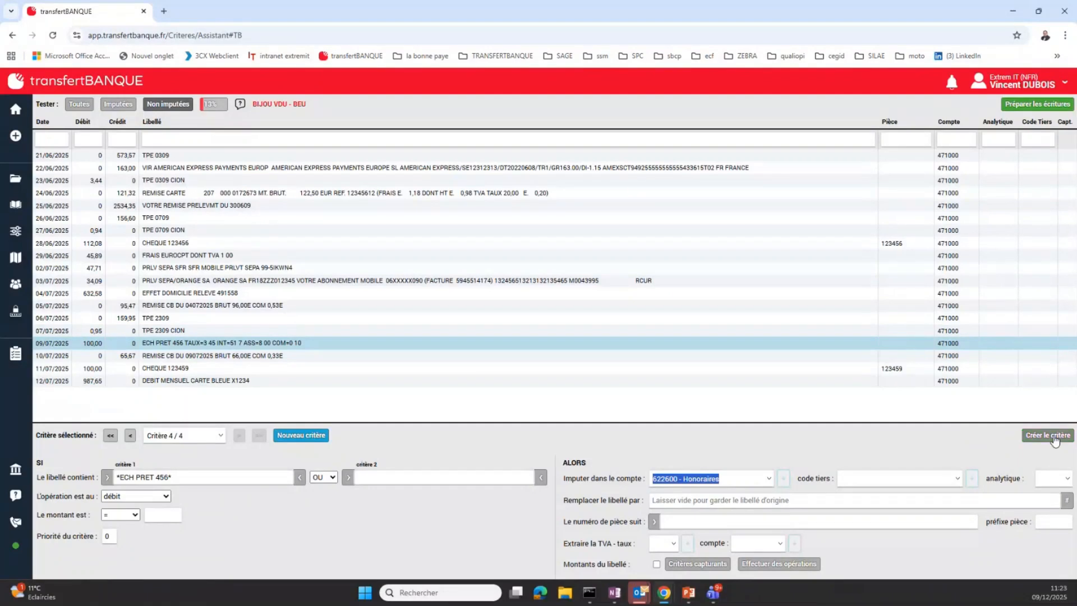
pyautogui.click(1054, 437)
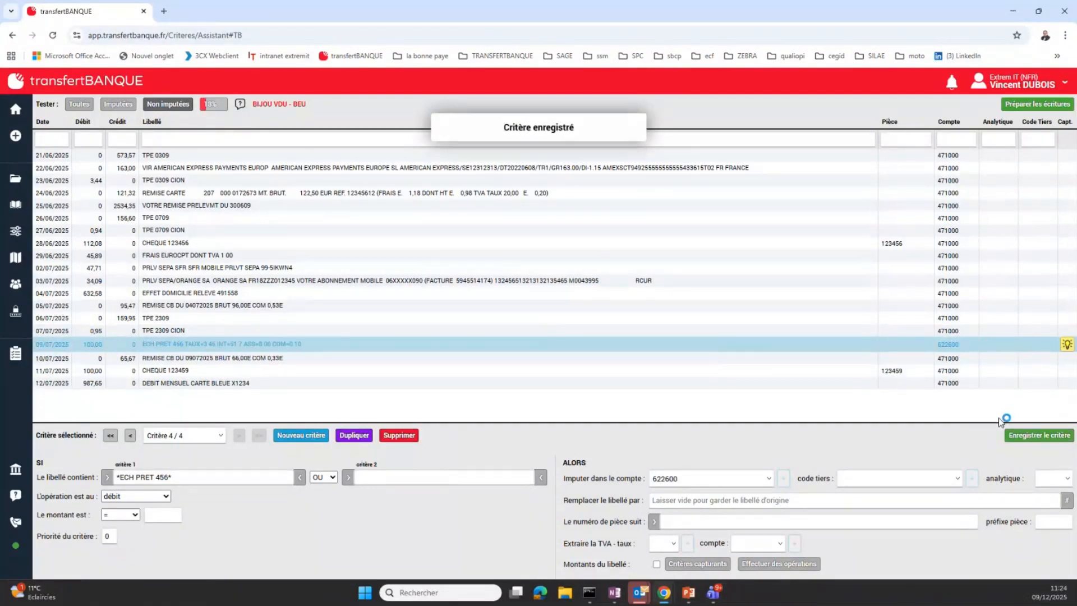
# Look at the extraction accounts offered for the 09/07/2025 loan line and examine the amounts in its label
pyautogui.click(1068, 344)
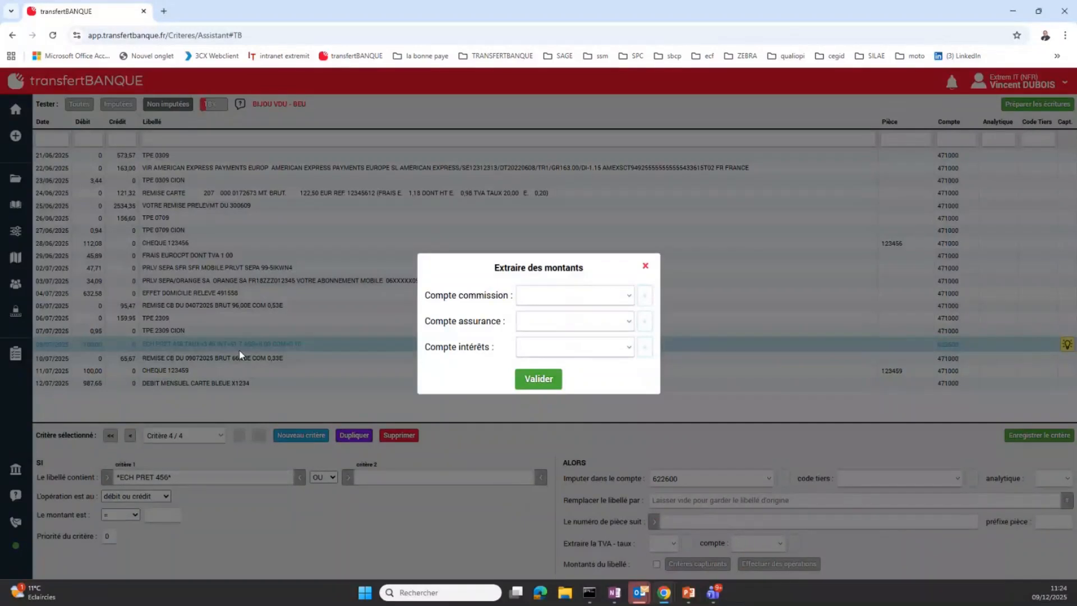
pyautogui.click(642, 265)
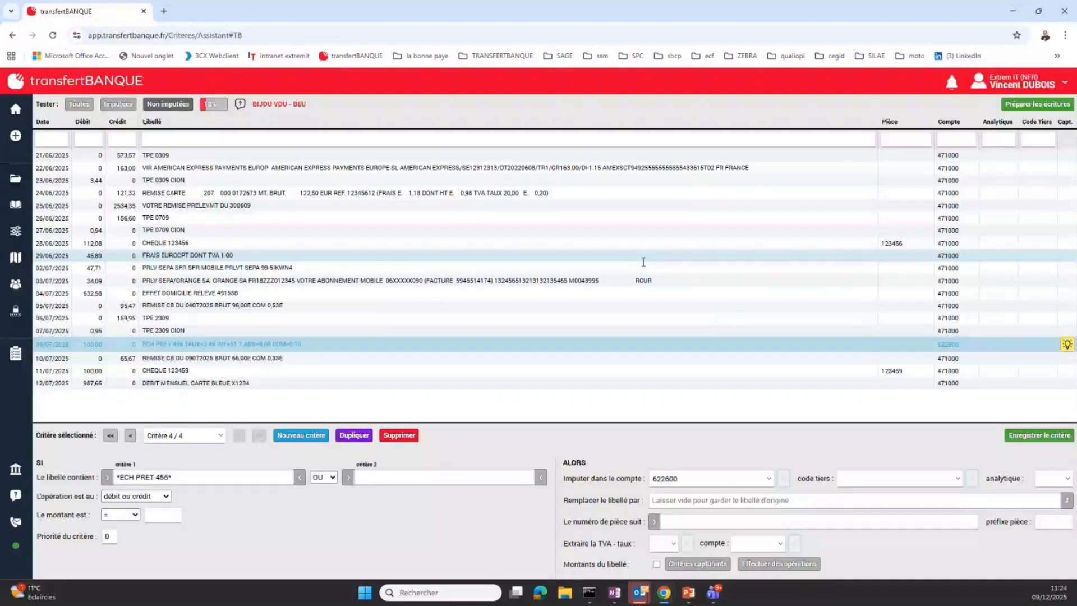
pyautogui.click(224, 343)
pyautogui.moveTo(256, 344); pyautogui.dragTo(306, 346)
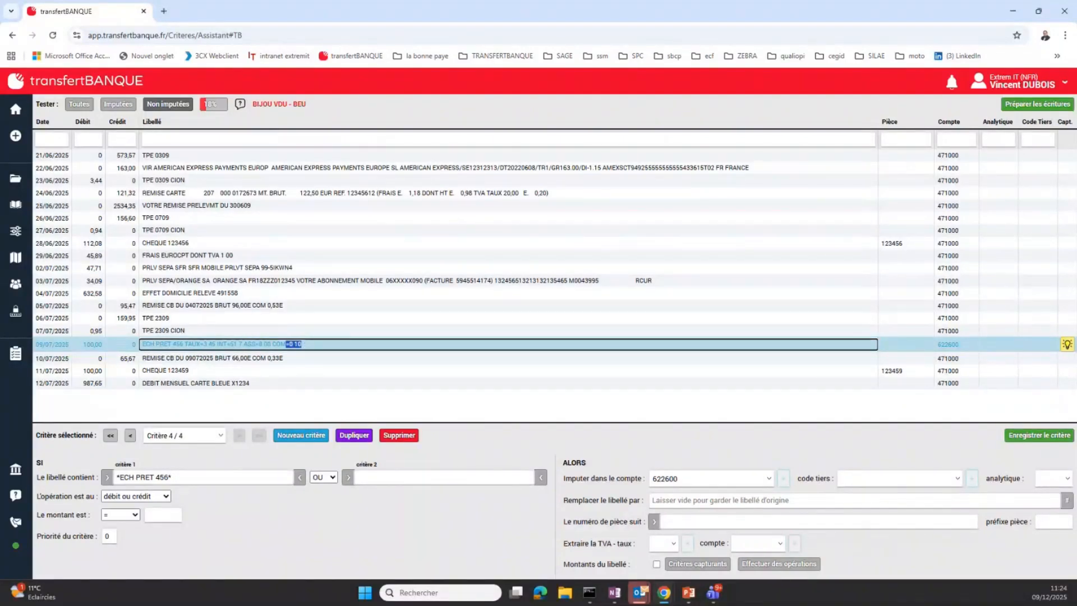
# Reopen amount extraction for the 09/07/2025 loan line and set the commission account to 627000 - Services bancaires
pyautogui.click(1067, 345)
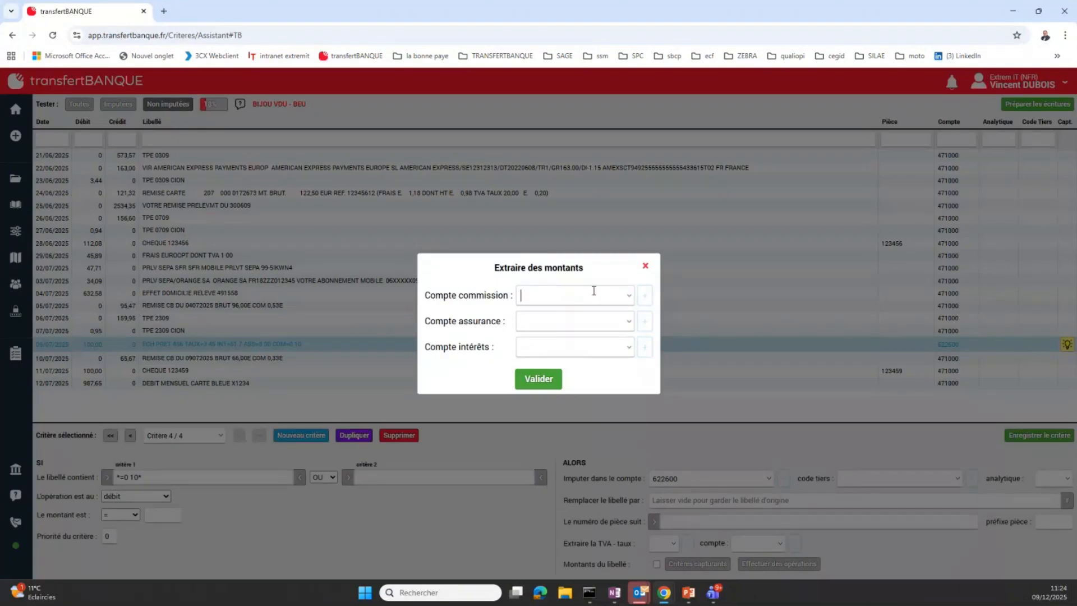
pyautogui.write('626')
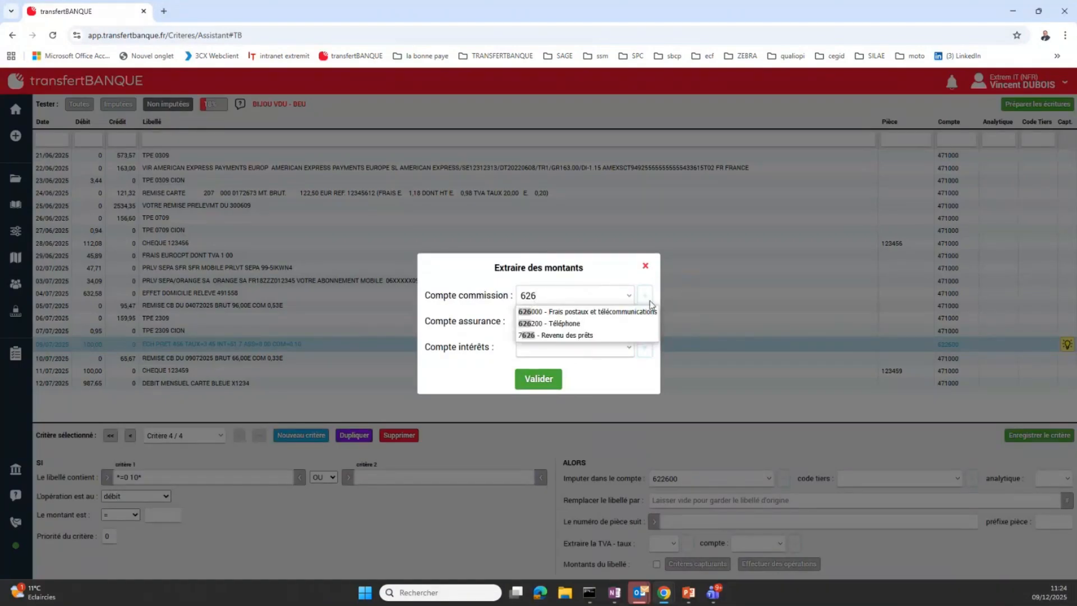
pyautogui.press('BackSpace')
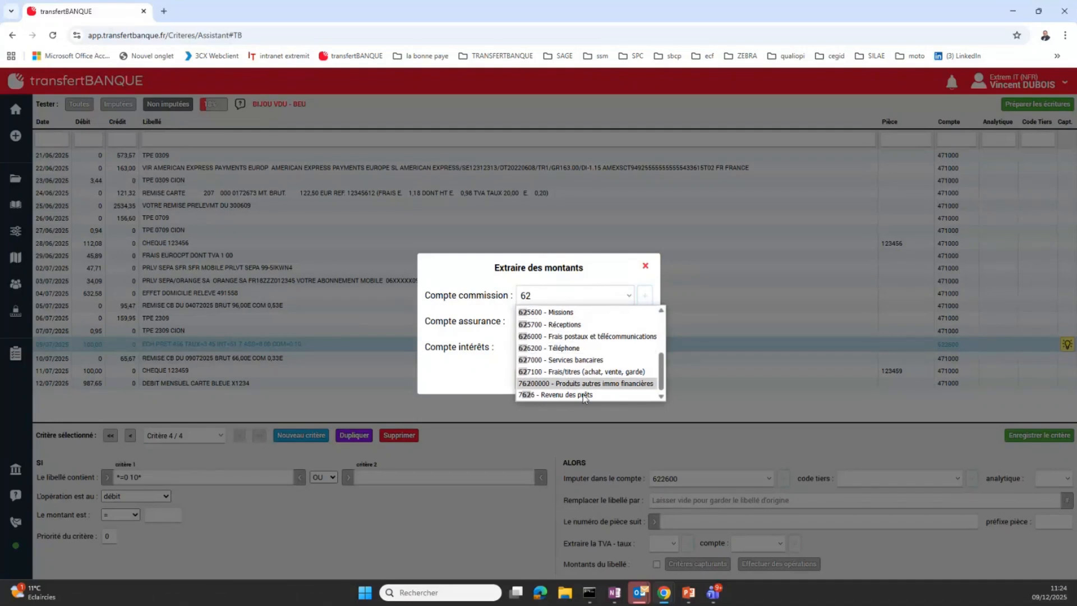
pyautogui.click(611, 359)
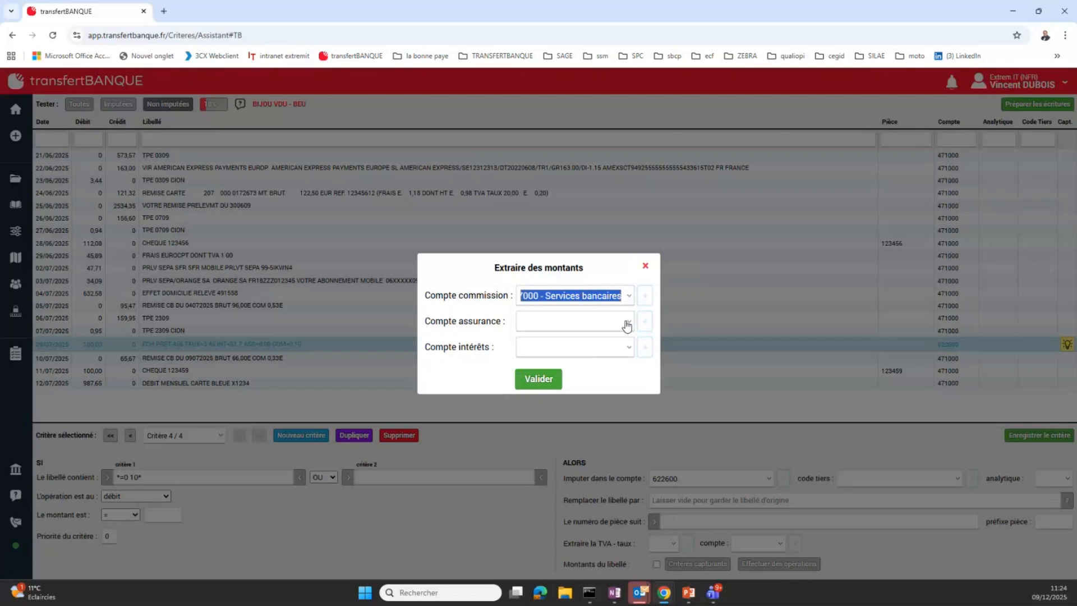
# Set the insurance account of the extraction to 616100 - Assurances
pyautogui.click(570, 326)
pyautogui.write('66')
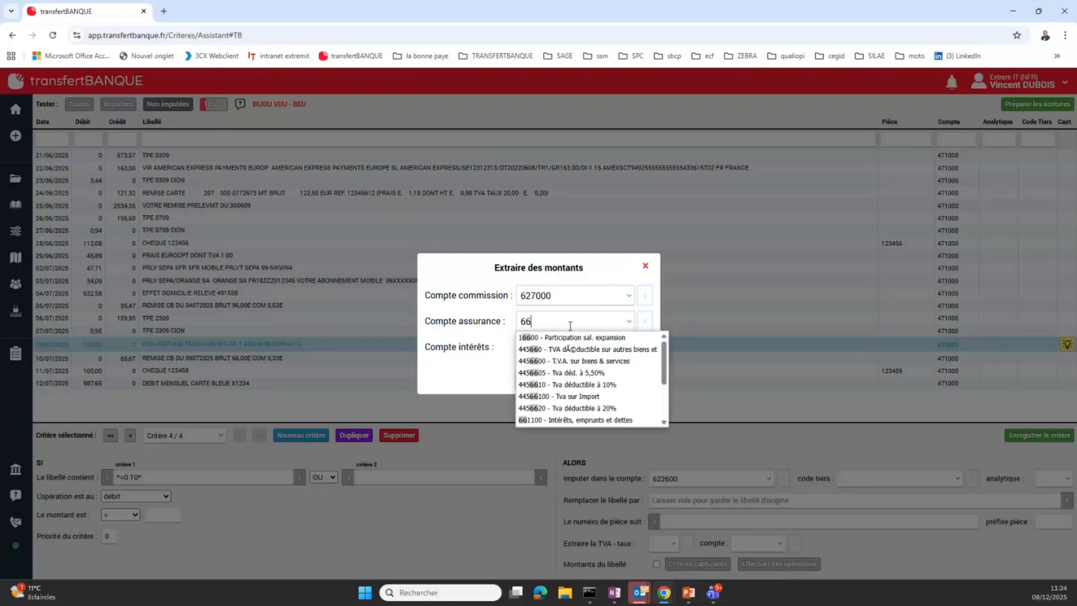
pyautogui.press('BackSpace')
pyautogui.write('0')
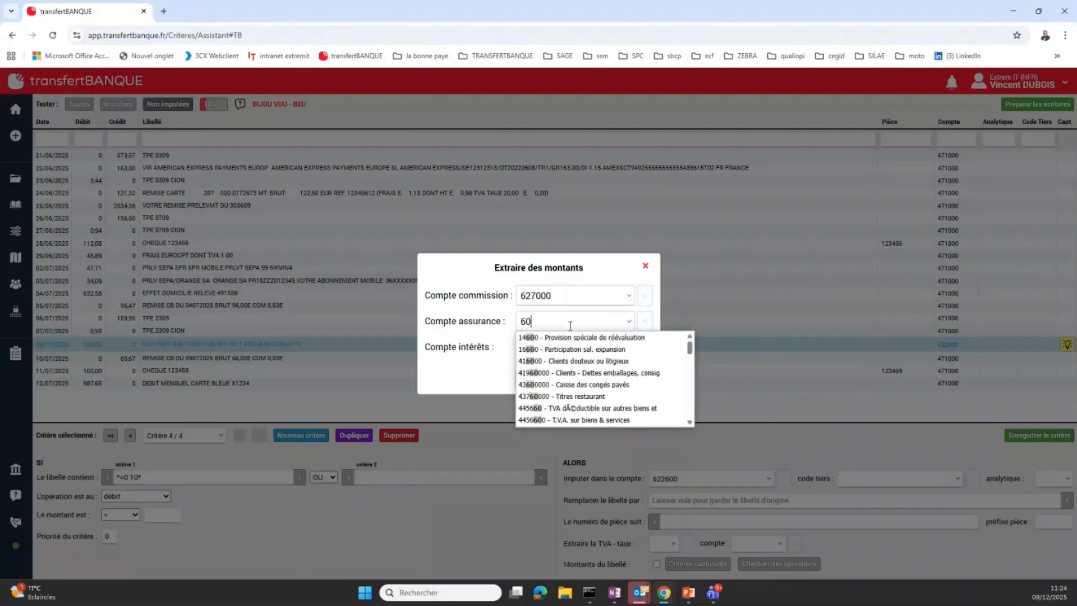
pyautogui.press('BackSpace')
pyautogui.write('58')
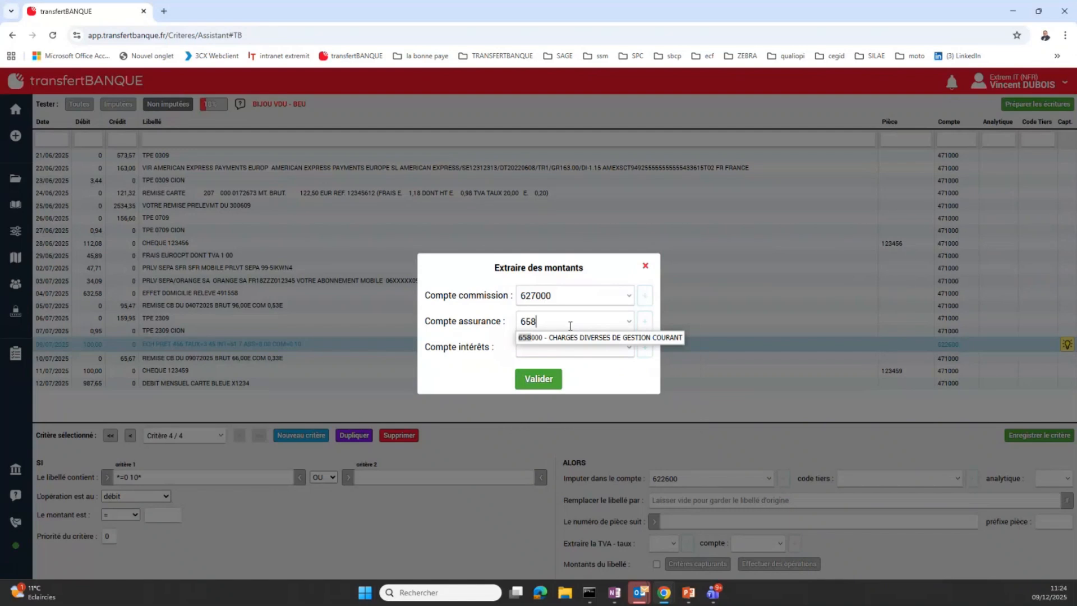
pyautogui.write('16')
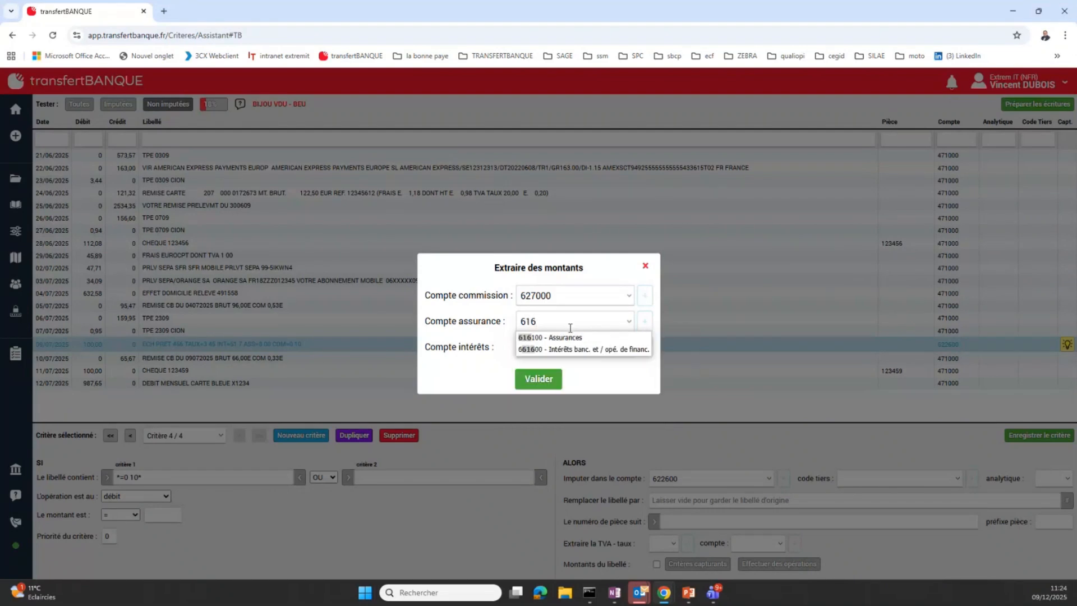
pyautogui.click(575, 339)
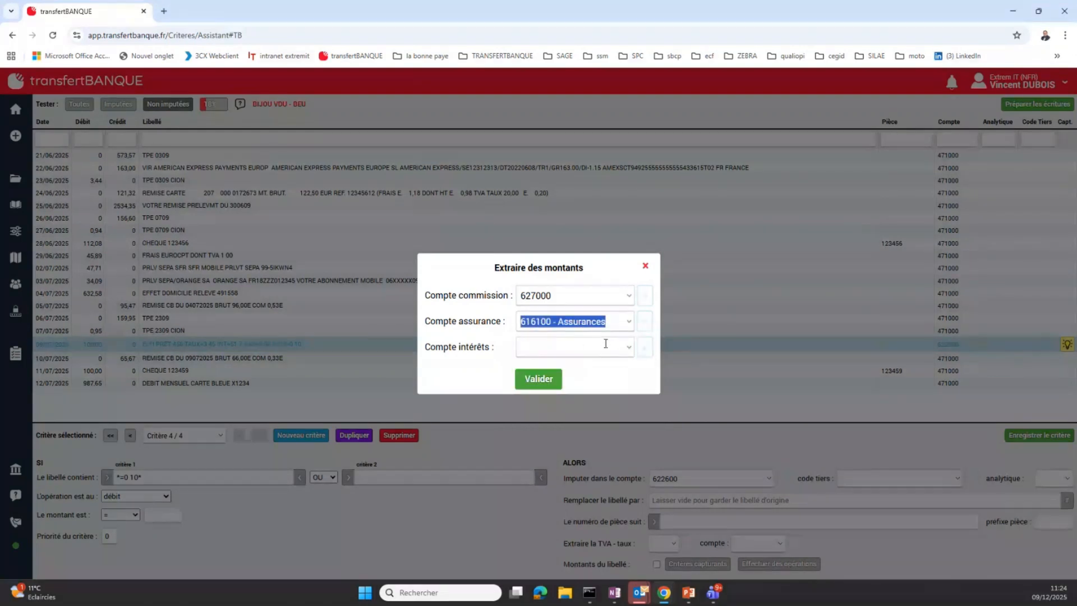
# Set the interest account to 661100 - Intérêts, emprunts et dettes, validate the extraction, and list the allocated lines
pyautogui.click(606, 344)
pyautogui.write('661')
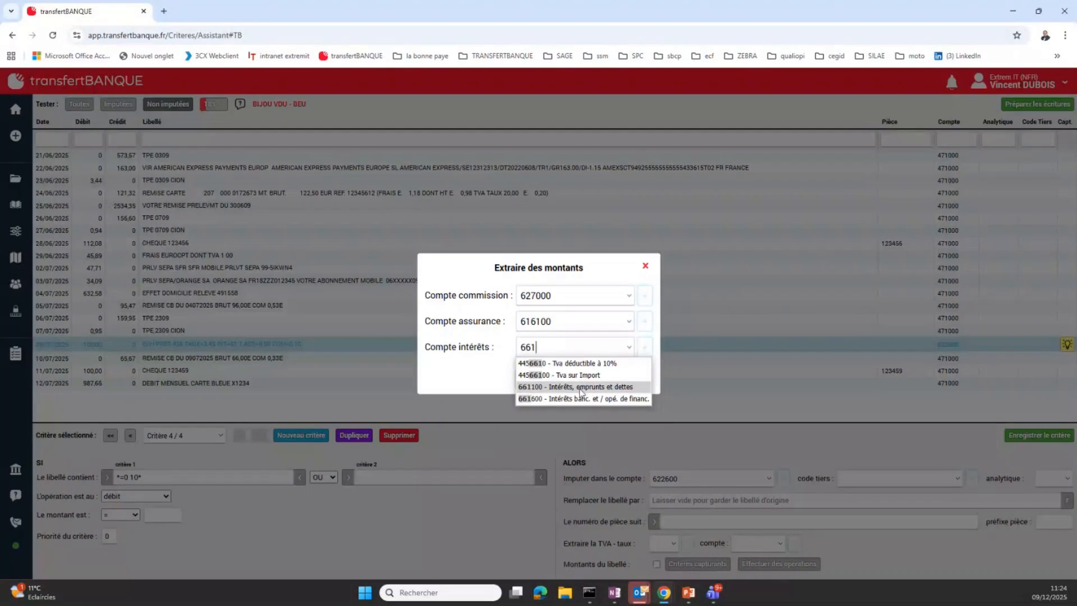
pyautogui.click(584, 387)
pyautogui.click(532, 380)
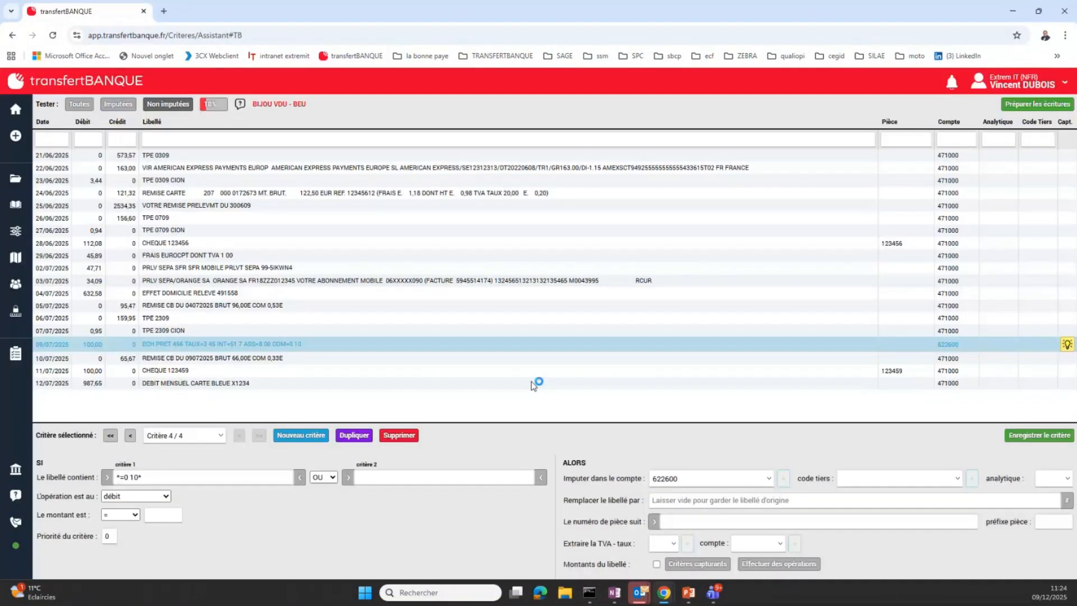
pyautogui.click(117, 104)
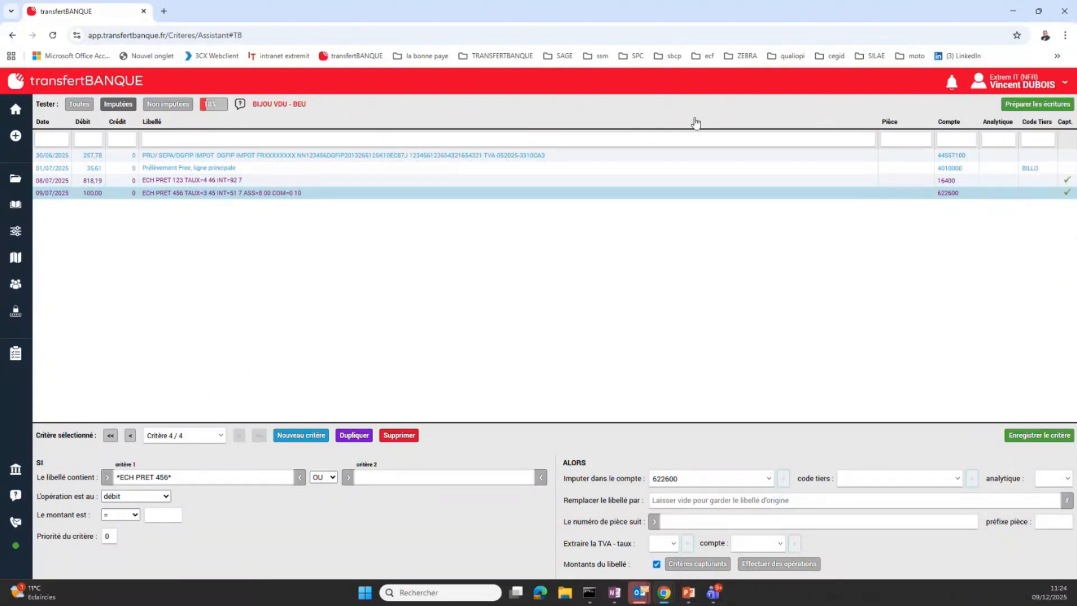
# Prepare the accounting entries for BIJOU VDU - BEU, then return to the home page and open their preview again from there
pyautogui.click(1040, 106)
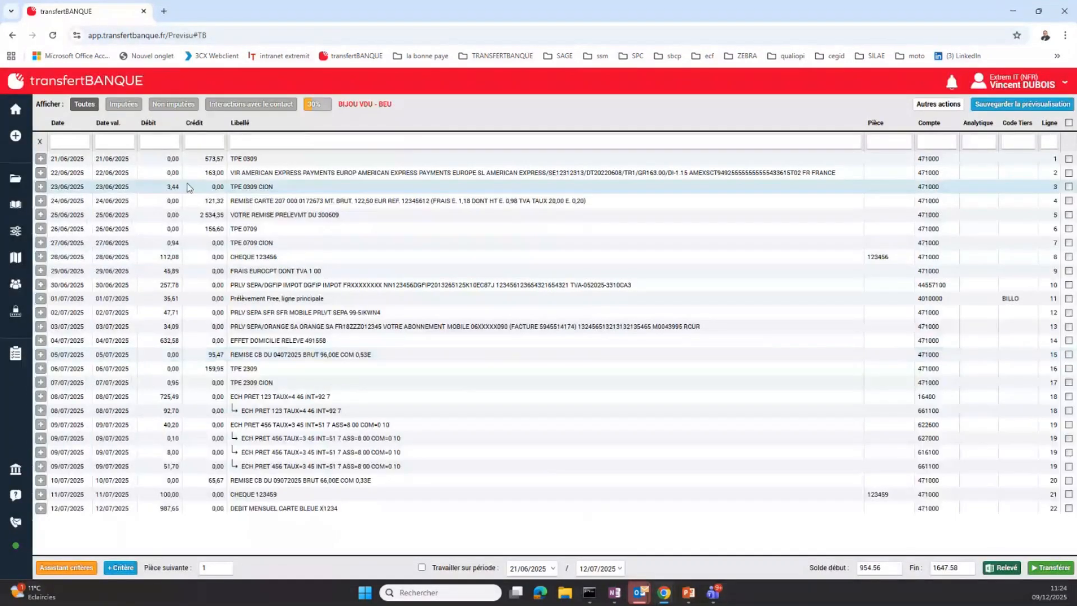
pyautogui.moveTo(16, 118)
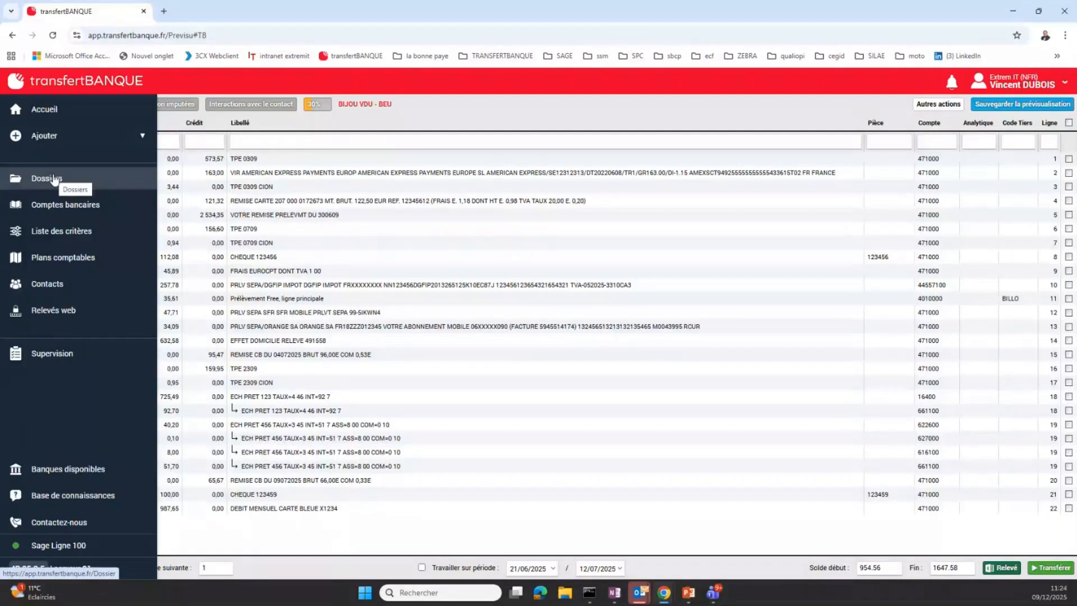
pyautogui.click(63, 110)
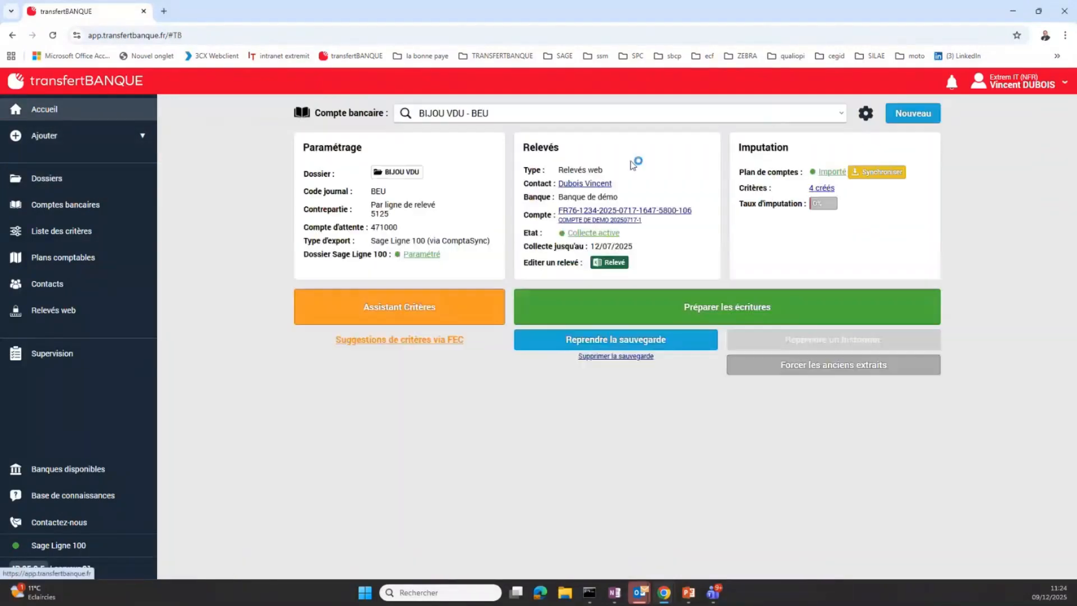
pyautogui.click(697, 312)
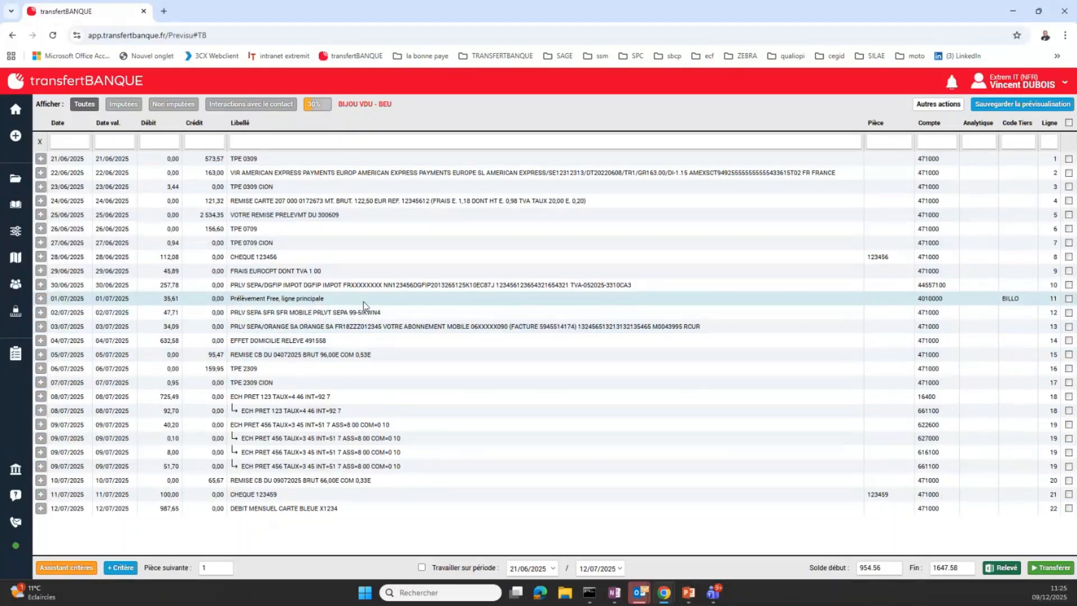
# Examine the labels, split amounts and accounts of the 08/07/2025 and 09/07/2025 loan lines in the preview
pyautogui.click(260, 399)
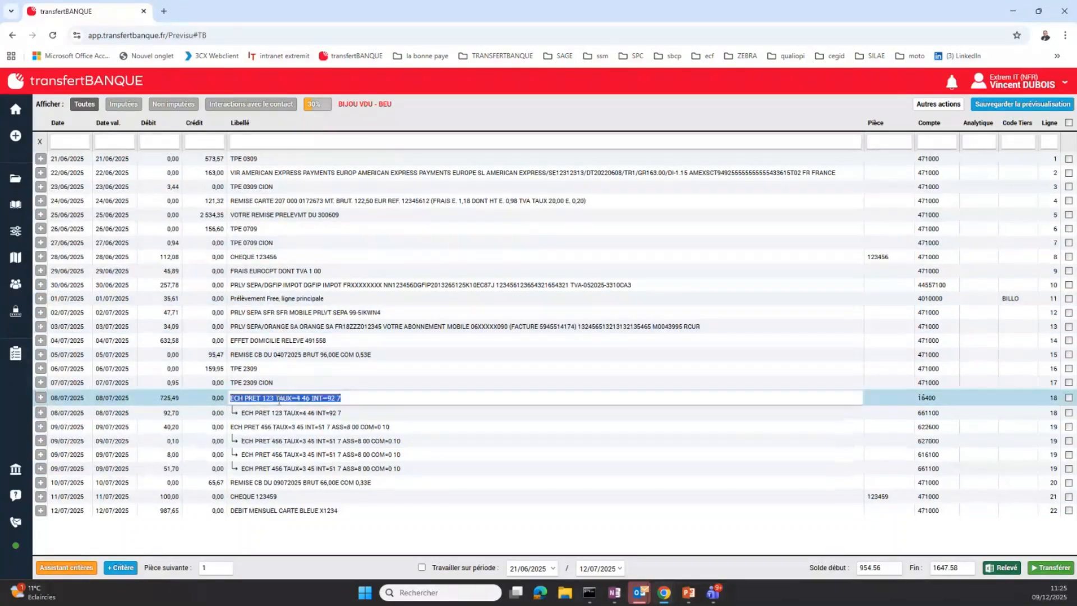
pyautogui.click(313, 413)
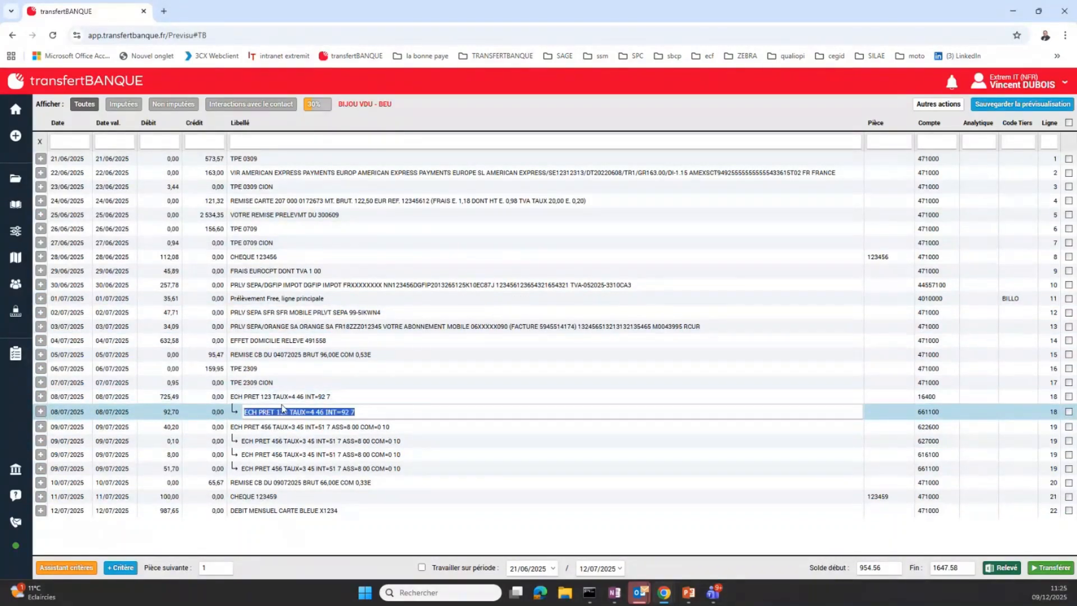
pyautogui.click(243, 400)
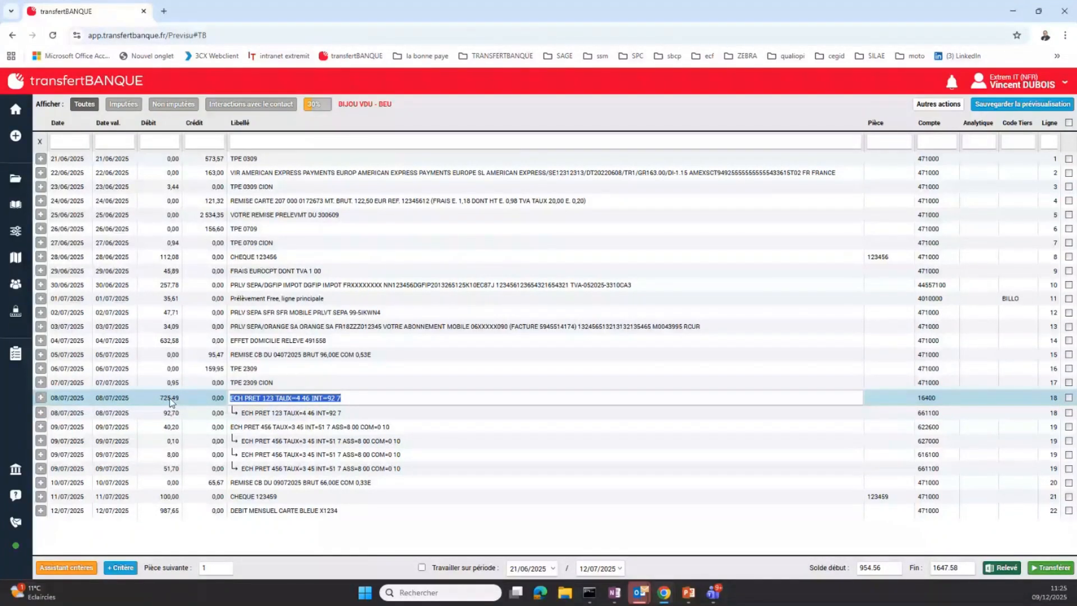
pyautogui.click(939, 398)
pyautogui.click(939, 399)
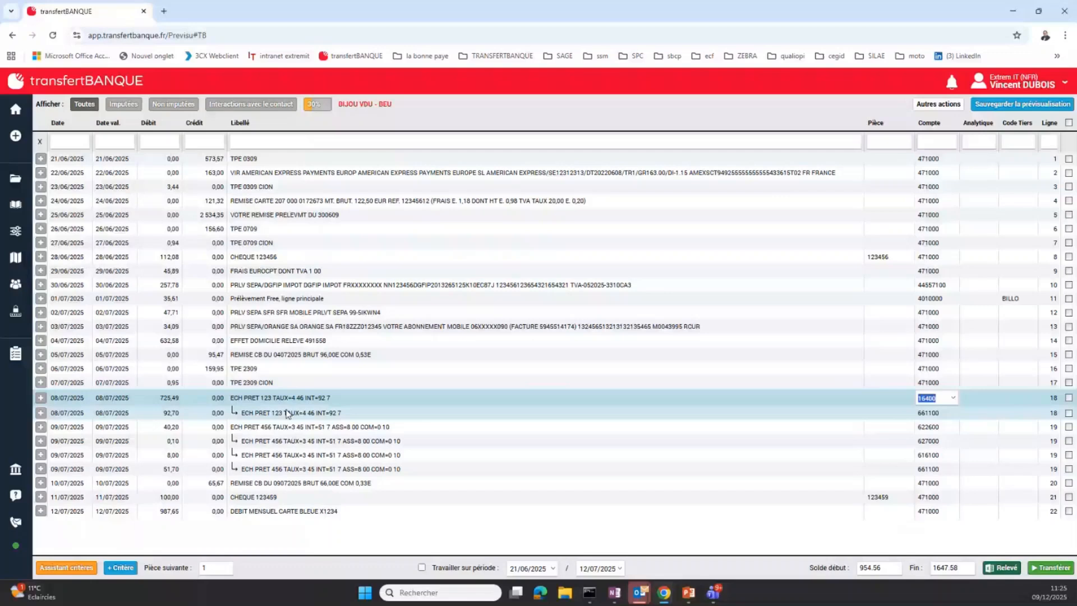
pyautogui.click(287, 413)
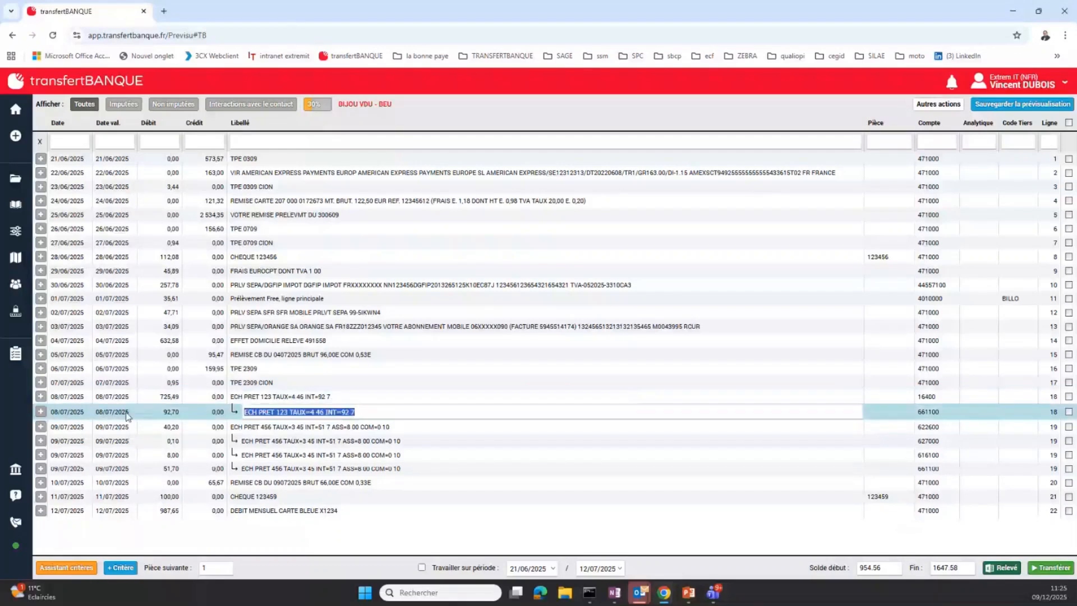
pyautogui.press('Tab')
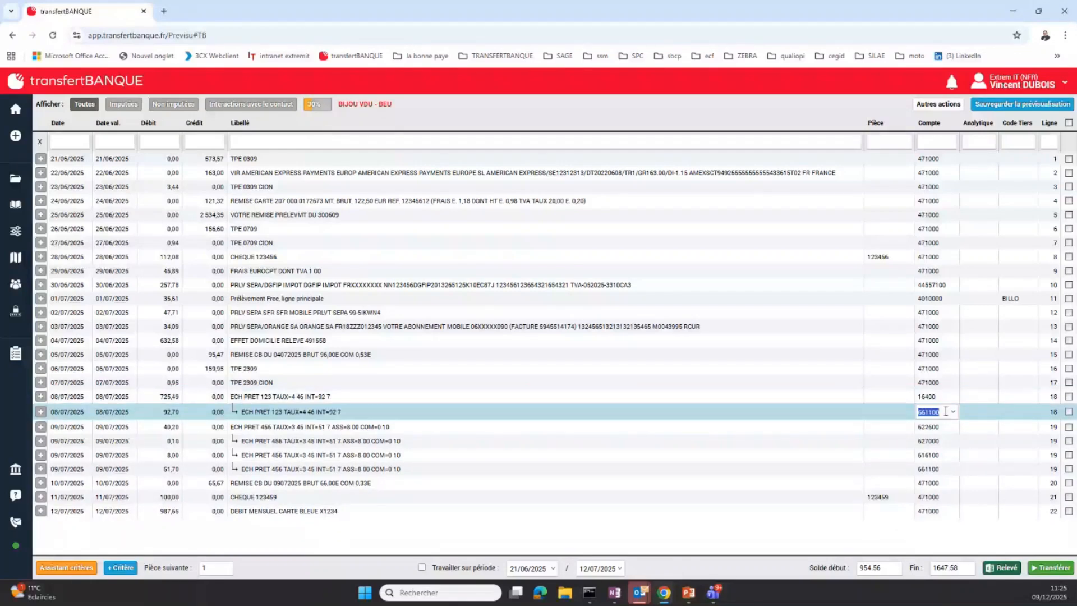
pyautogui.click(270, 429)
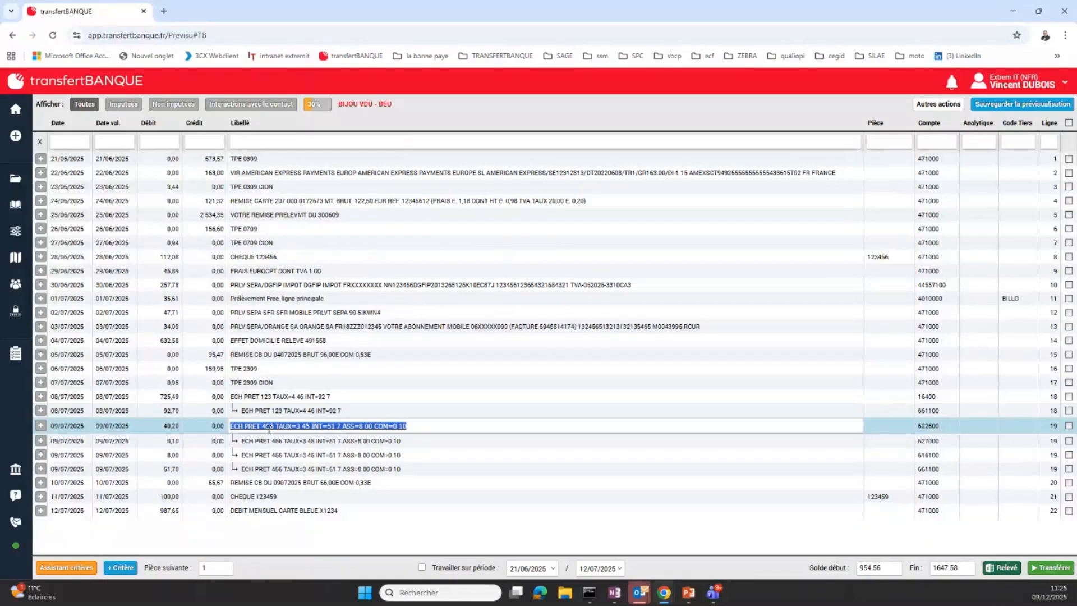
pyautogui.click(317, 473)
pyautogui.click(339, 428)
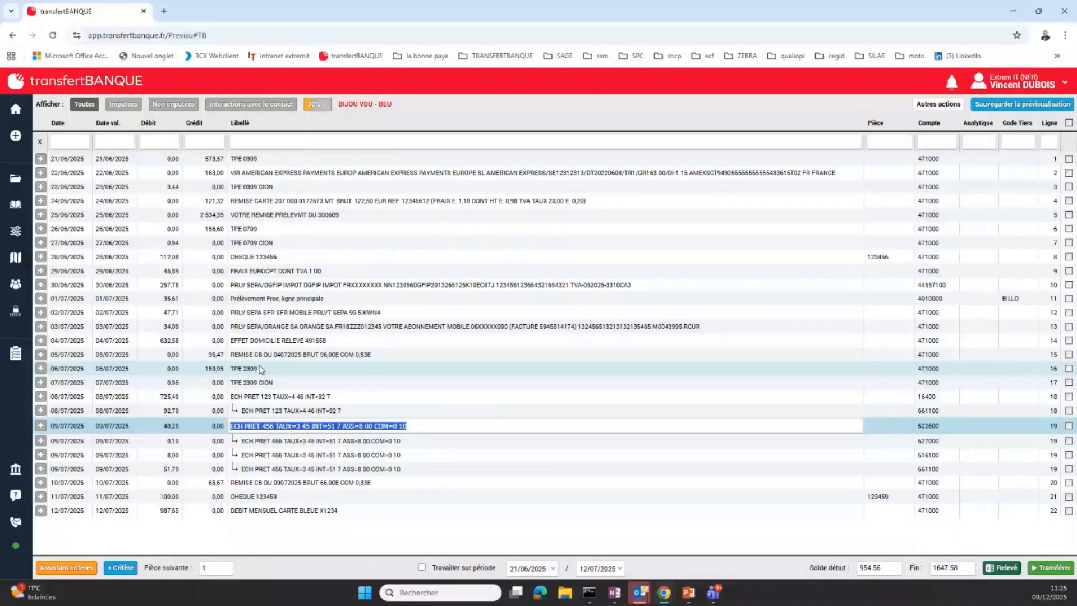
# Set the account of the 28/06/2025 cheque line to 4010000 - Collectif fournisseurs
pyautogui.click(932, 258)
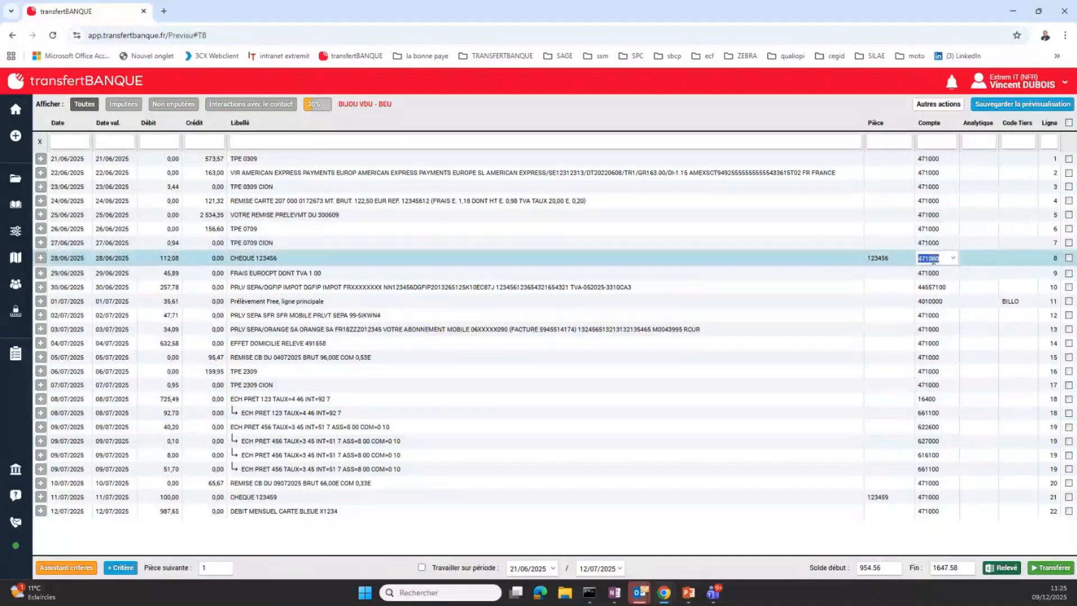
pyautogui.write('401')
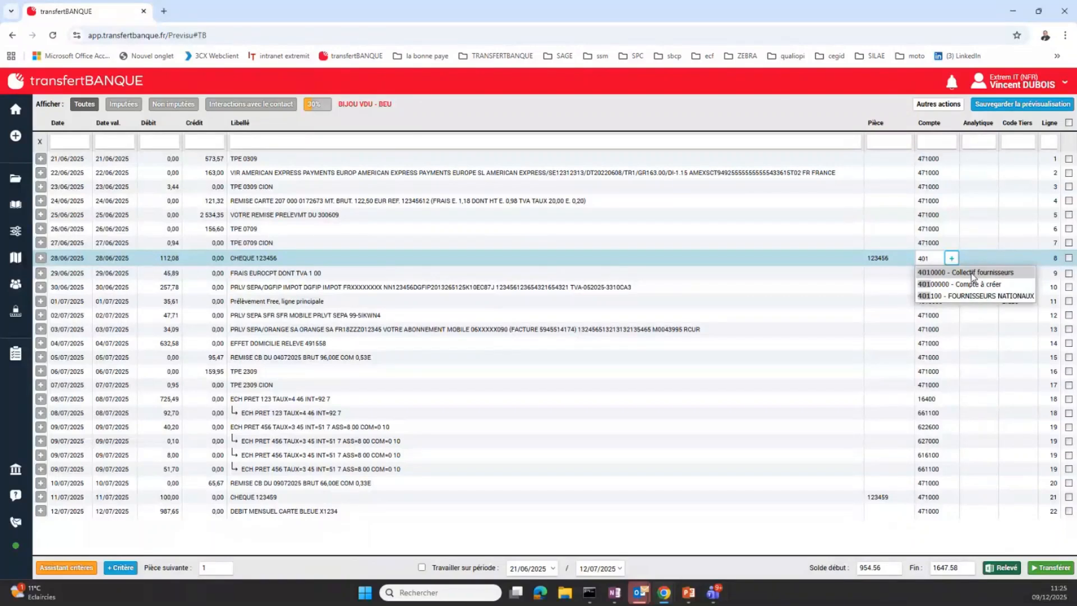
pyautogui.click(976, 273)
# Try an Activité analytic code on the 28/06/2025 cheque line and clear it again
pyautogui.click(992, 259)
pyautogui.click(999, 259)
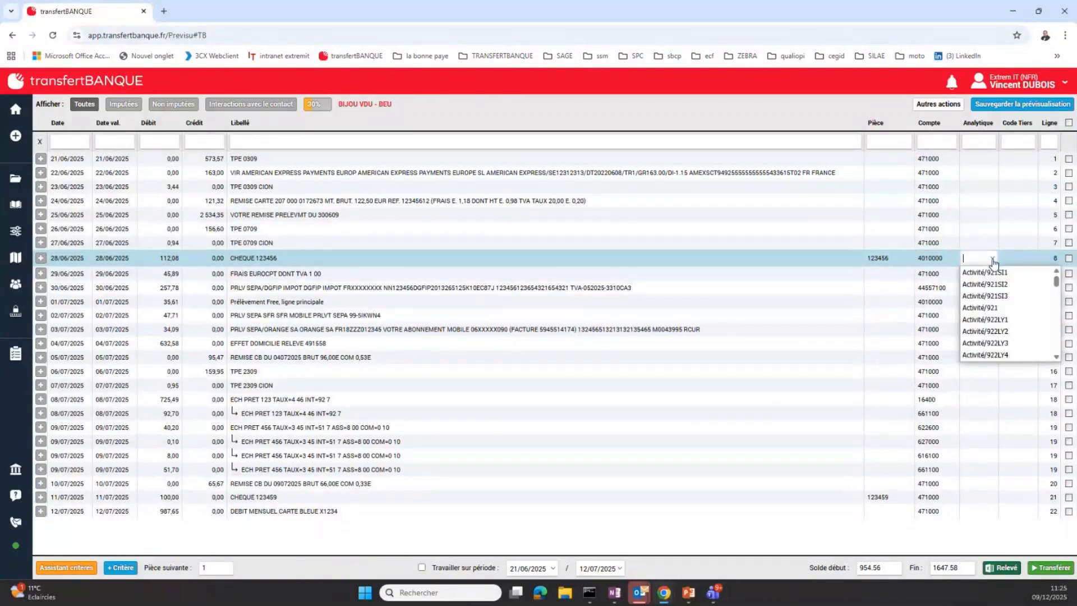
pyautogui.click(1028, 280)
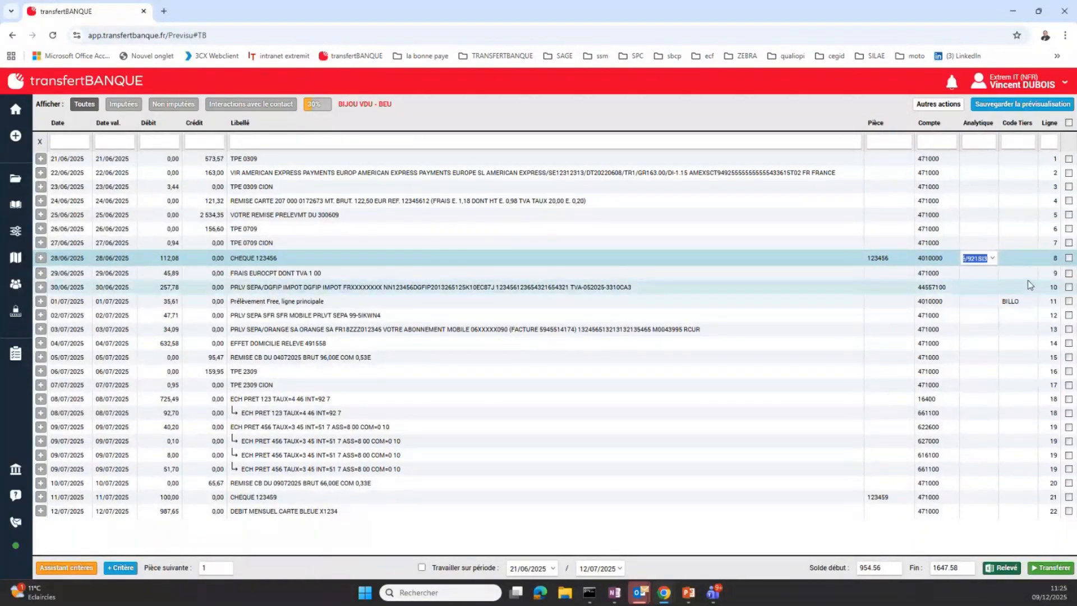
pyautogui.press('BackSpace')
# Assign the Renault agent's third-party code, linked to account 4040000, to the 28/06/2025 cheque line
pyautogui.click(1036, 260)
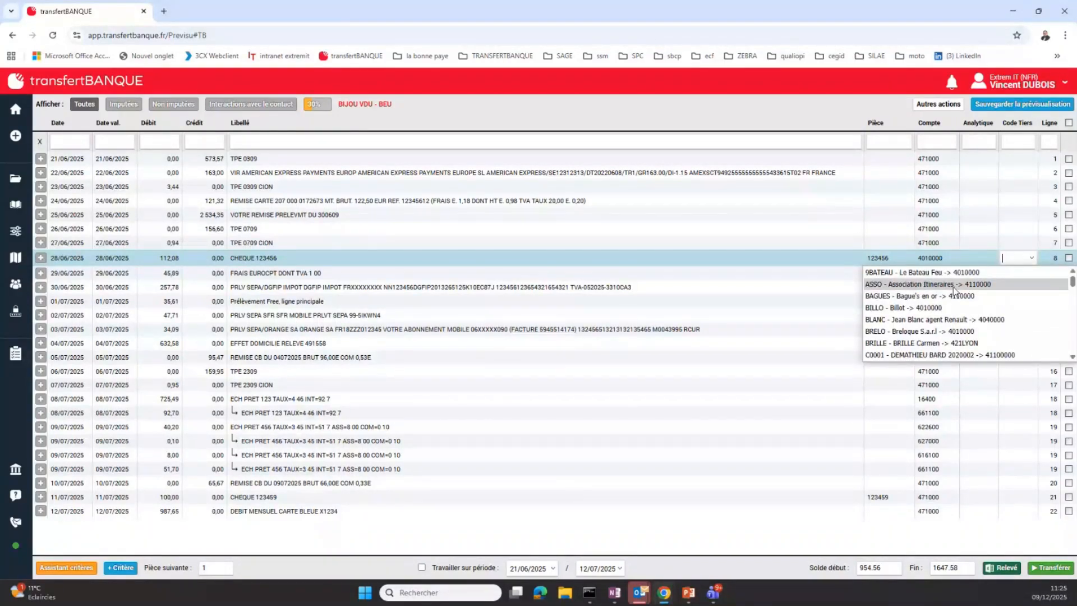
pyautogui.click(948, 319)
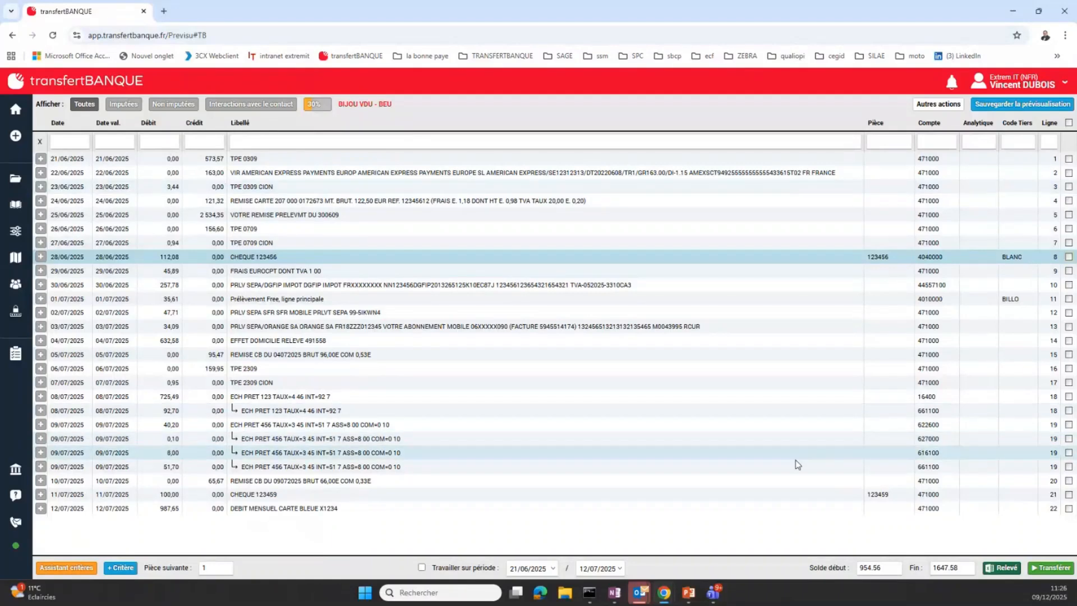
pyautogui.moveTo(17, 231)
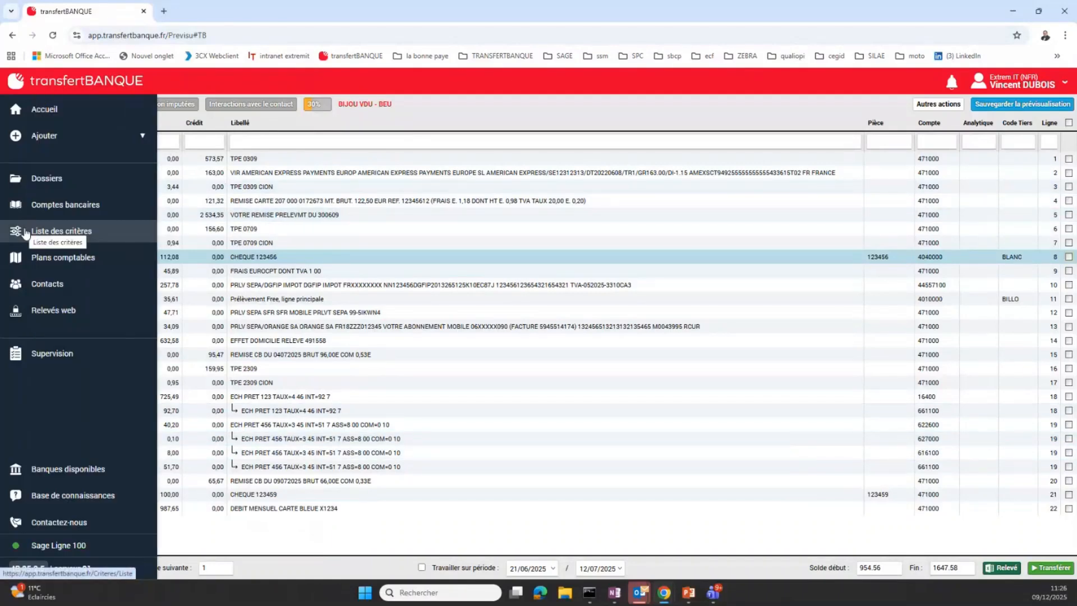
pyautogui.click(53, 232)
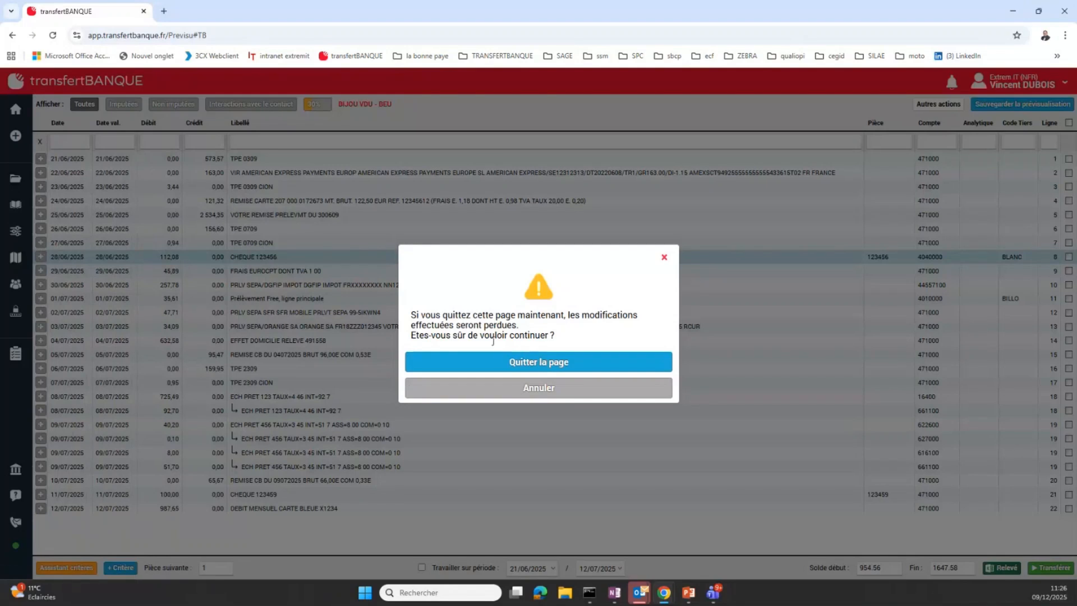
pyautogui.click(533, 422)
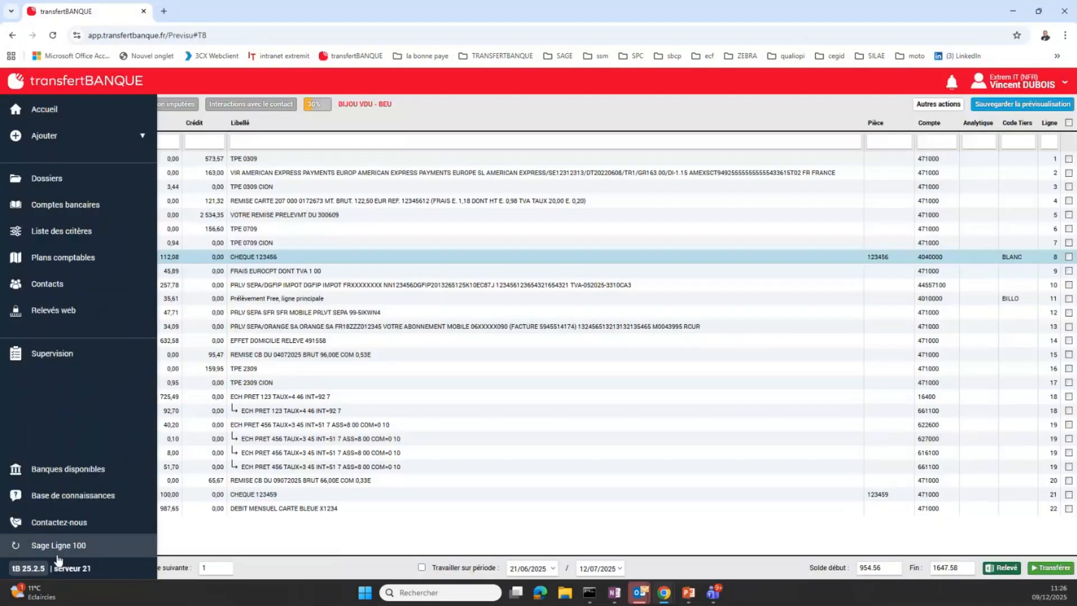
# Save the entries preview for BIJOU VDU - BEU, replacing the existing saved version
pyautogui.click(1021, 85)
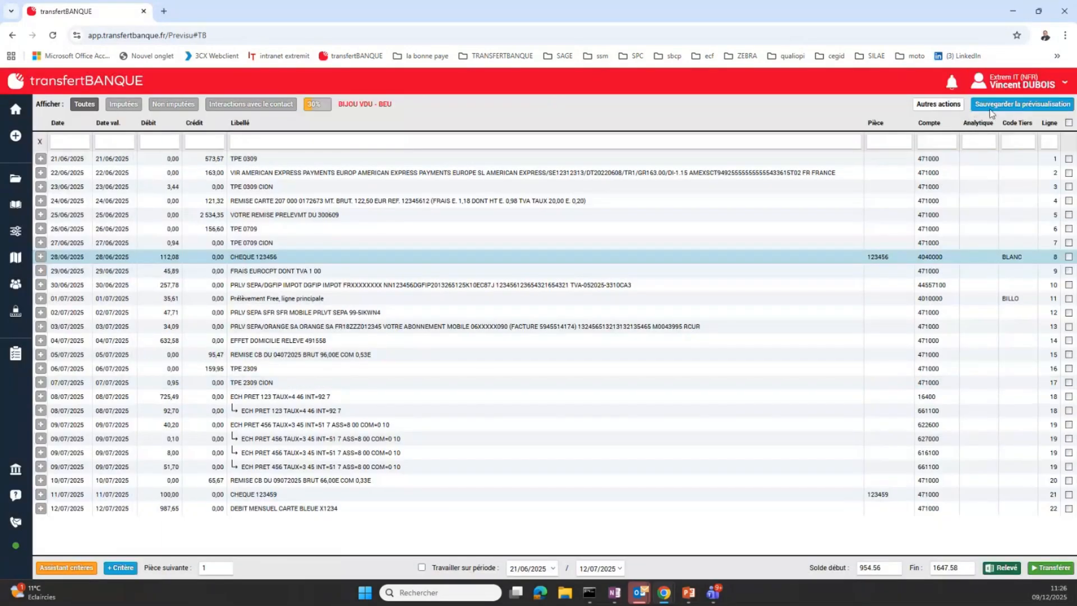
pyautogui.click(1002, 105)
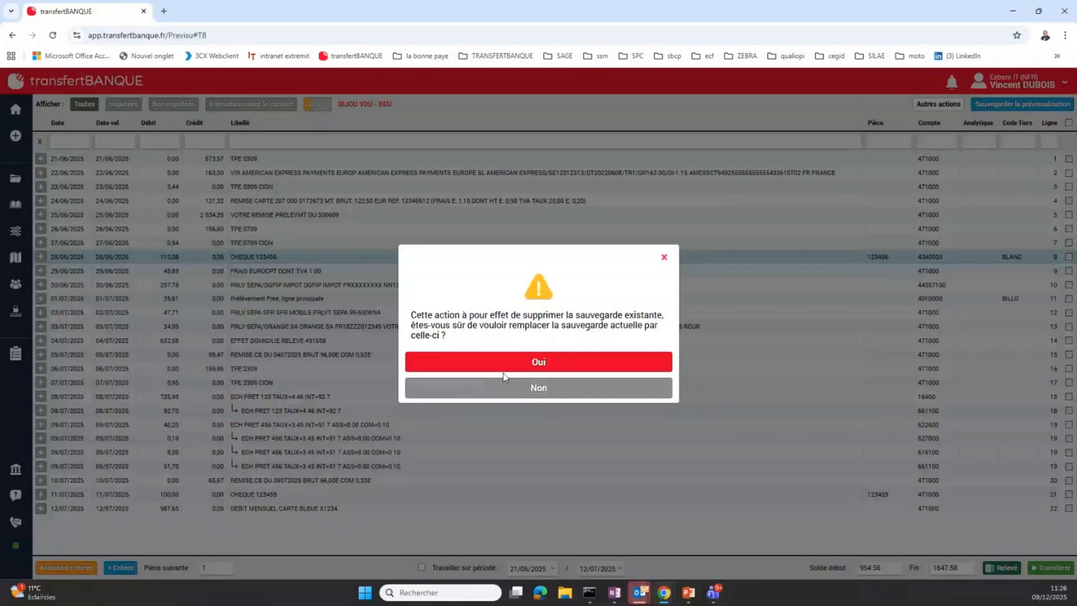
pyautogui.click(552, 363)
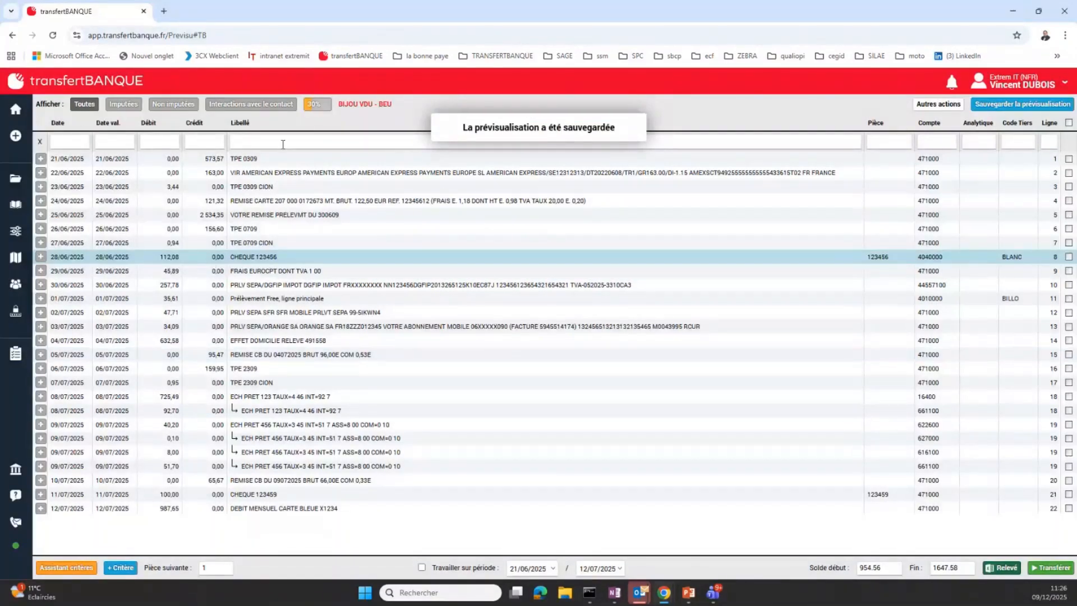
# Open the criteria list of BIJOU VDU - BEU and examine the amount capture settings of the two ECH PRET criteria
pyautogui.moveTo(34, 201)
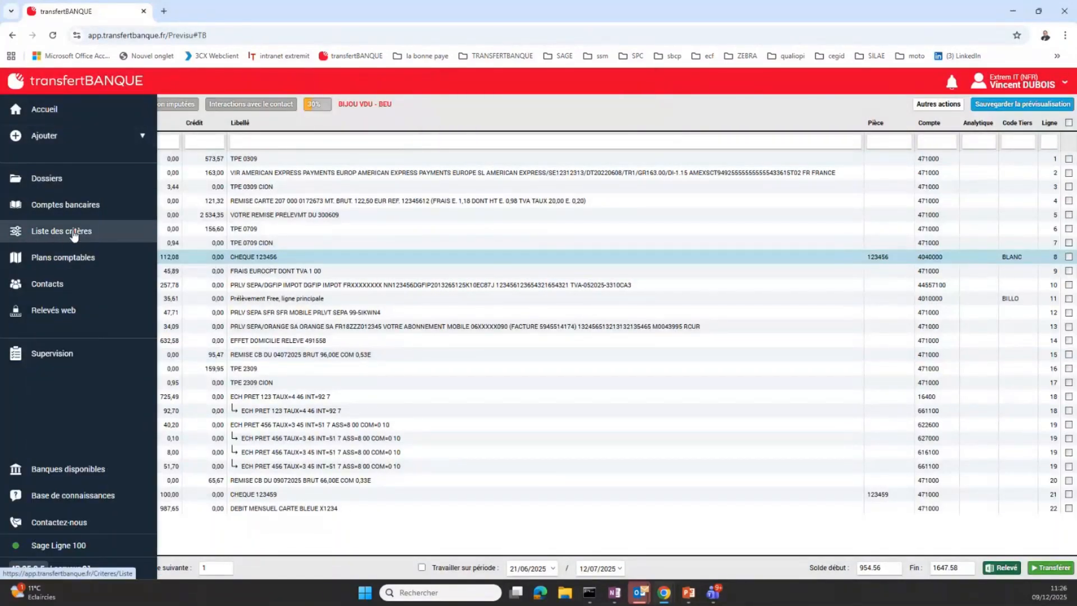
pyautogui.click(55, 235)
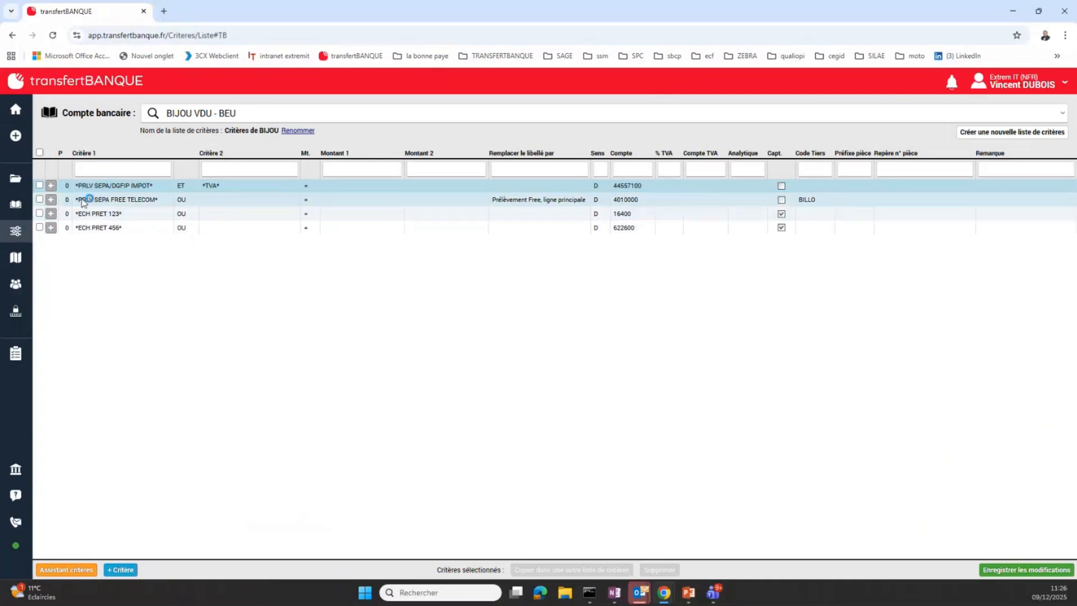
pyautogui.click(115, 216)
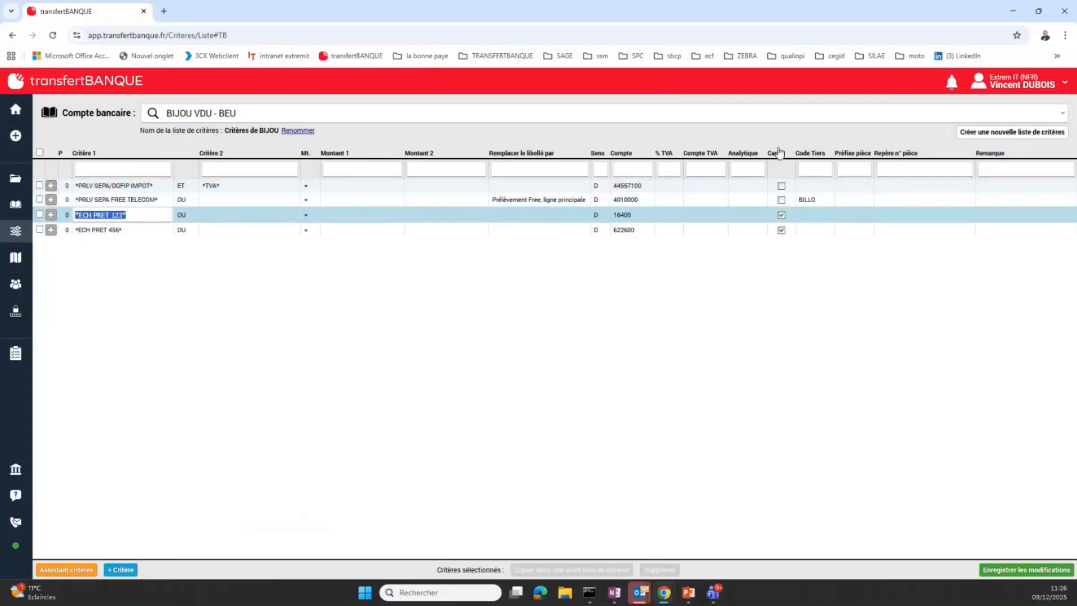
pyautogui.click(781, 214)
pyautogui.click(446, 229)
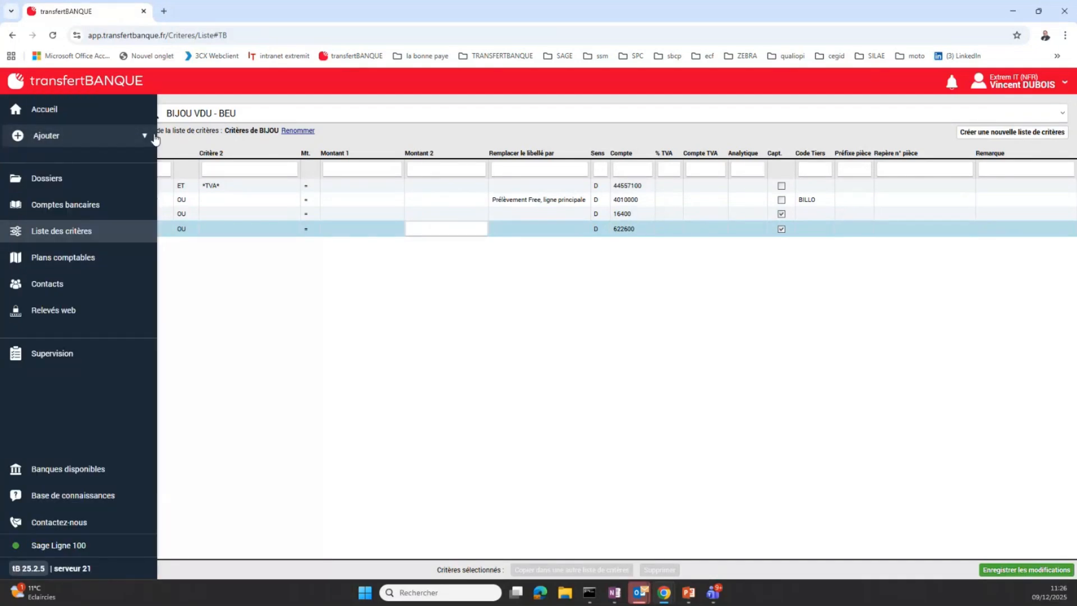
# Select all criteria and choose BIJOU-GKW - BEU as the destination account for copying them, then cancel the copy
pyautogui.click(137, 152)
pyautogui.click(43, 152)
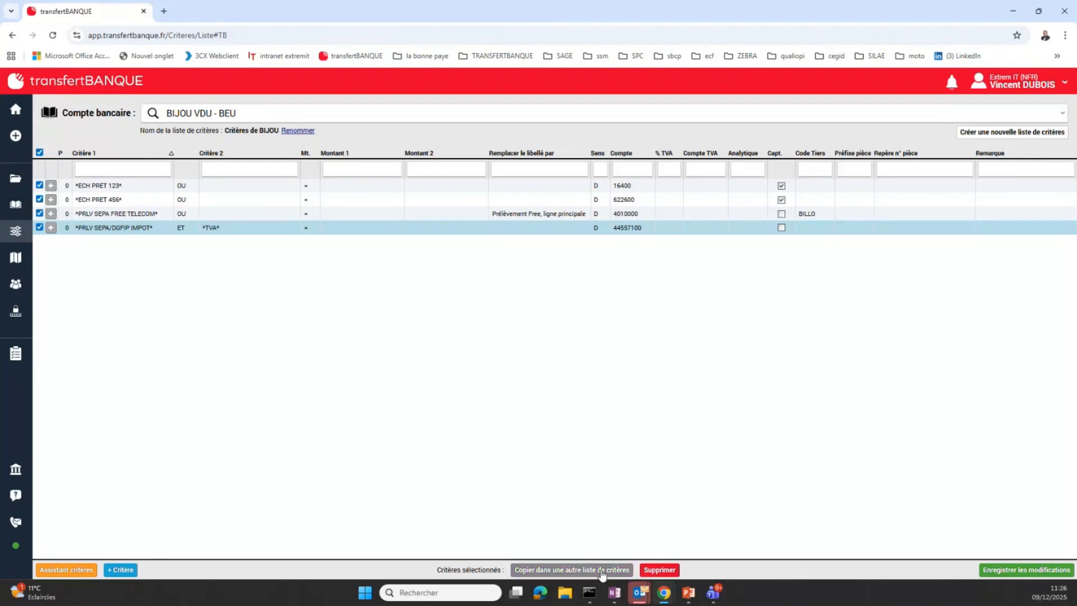
pyautogui.click(610, 570)
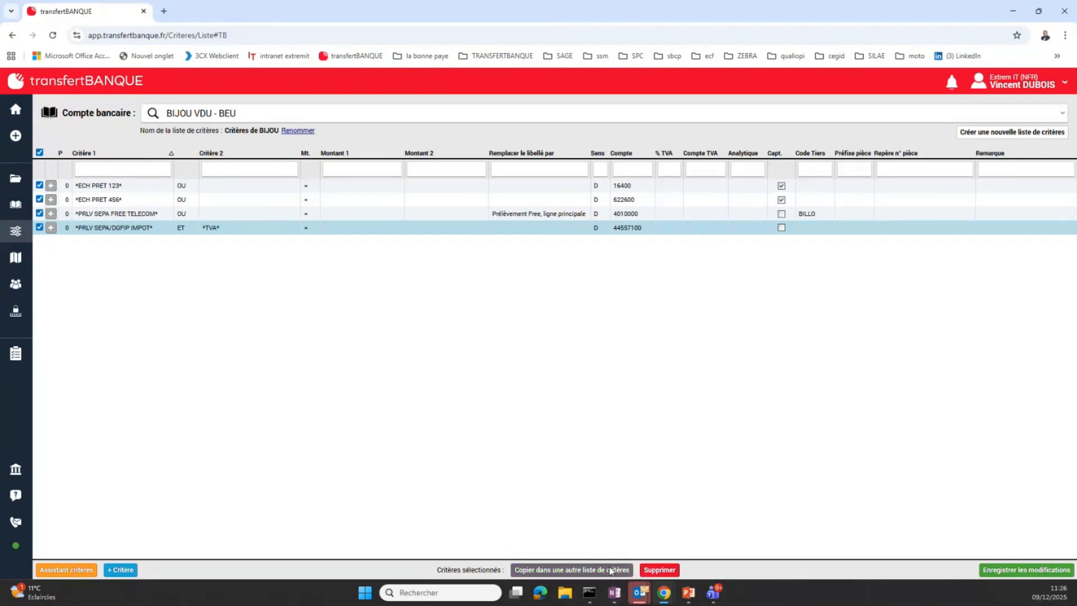
pyautogui.click(643, 346)
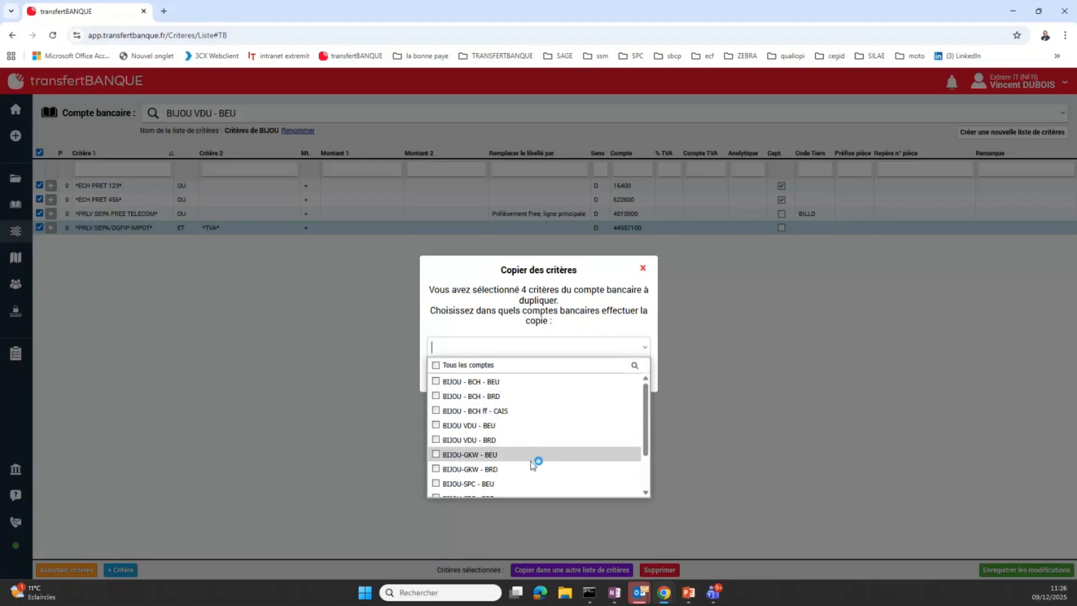
pyautogui.click(436, 456)
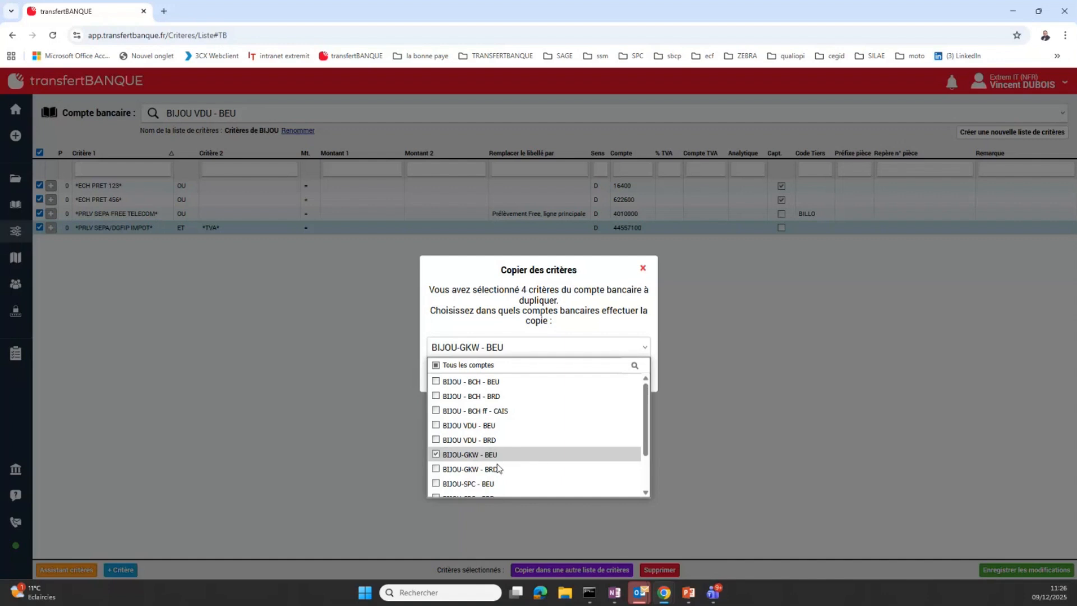
pyautogui.click(598, 323)
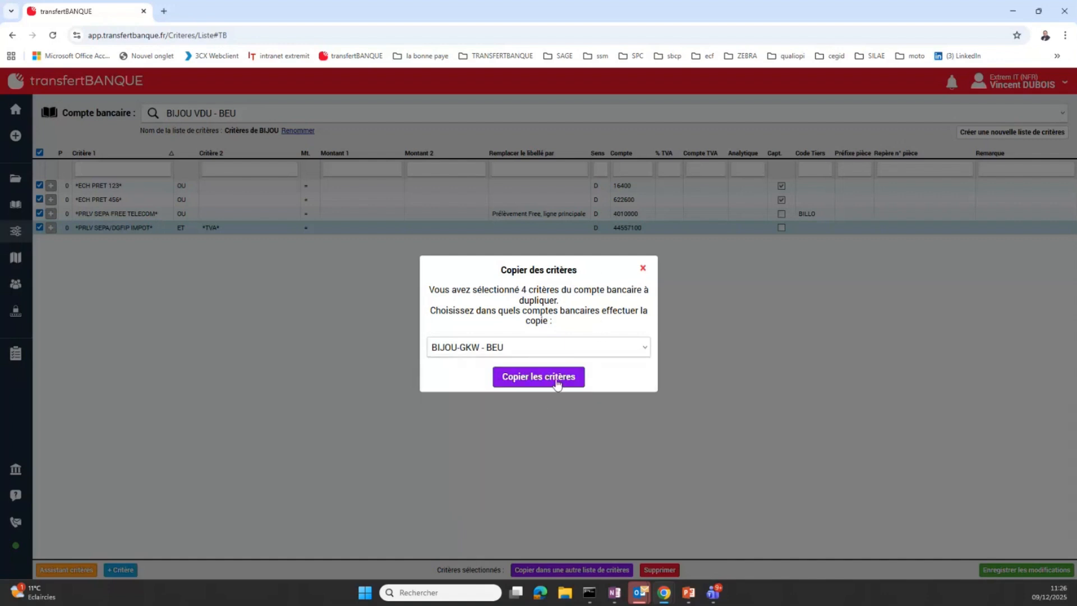
pyautogui.click(643, 268)
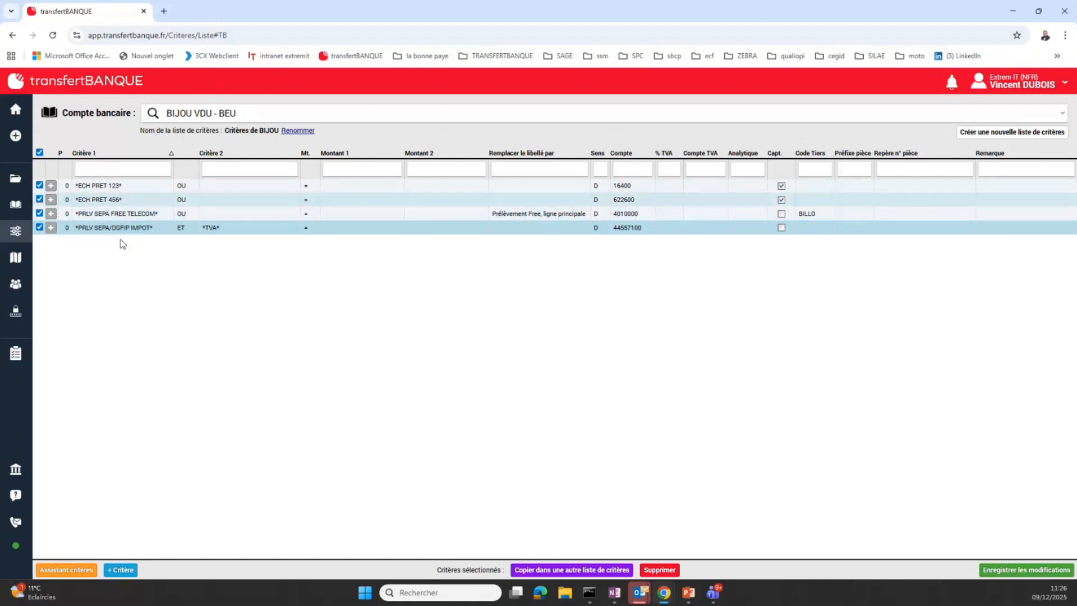
# Return to the home page and prepare the accounting entries for BIJOU VDU - BEU again
pyautogui.moveTo(47, 175)
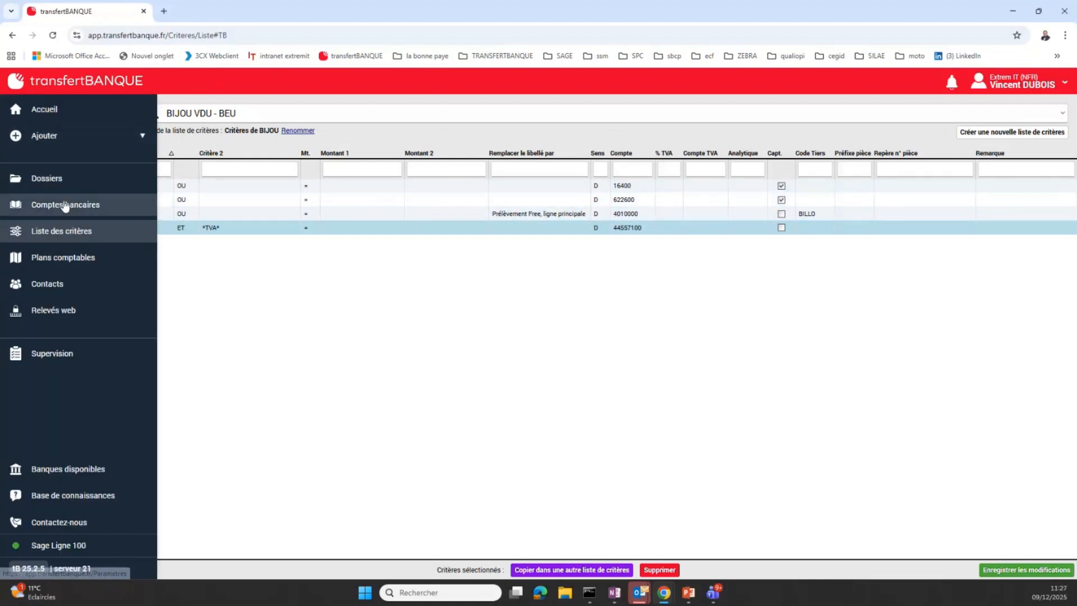
pyautogui.click(45, 109)
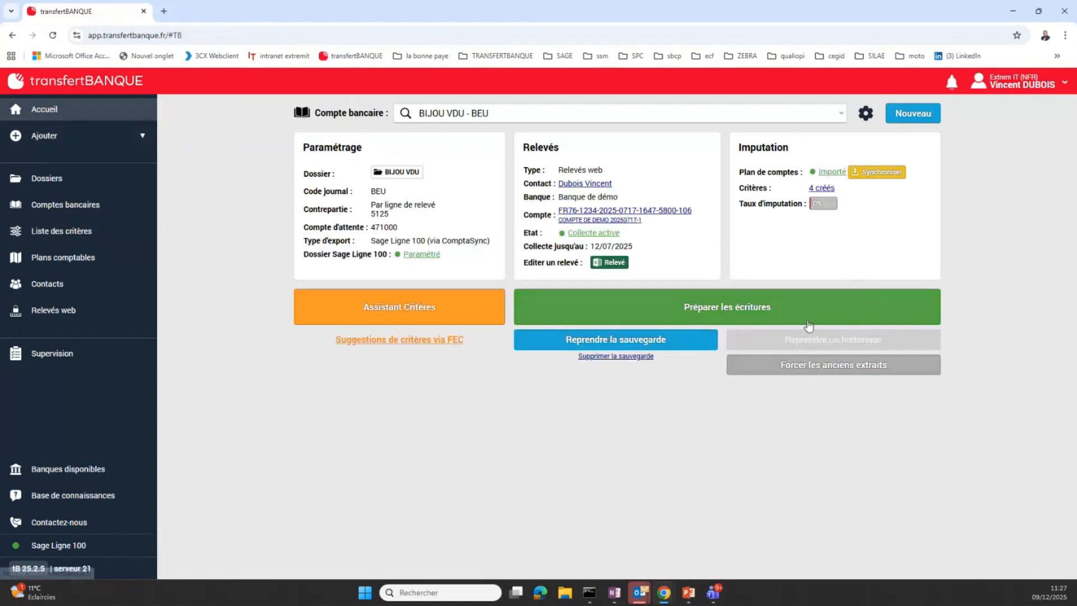
pyautogui.click(749, 308)
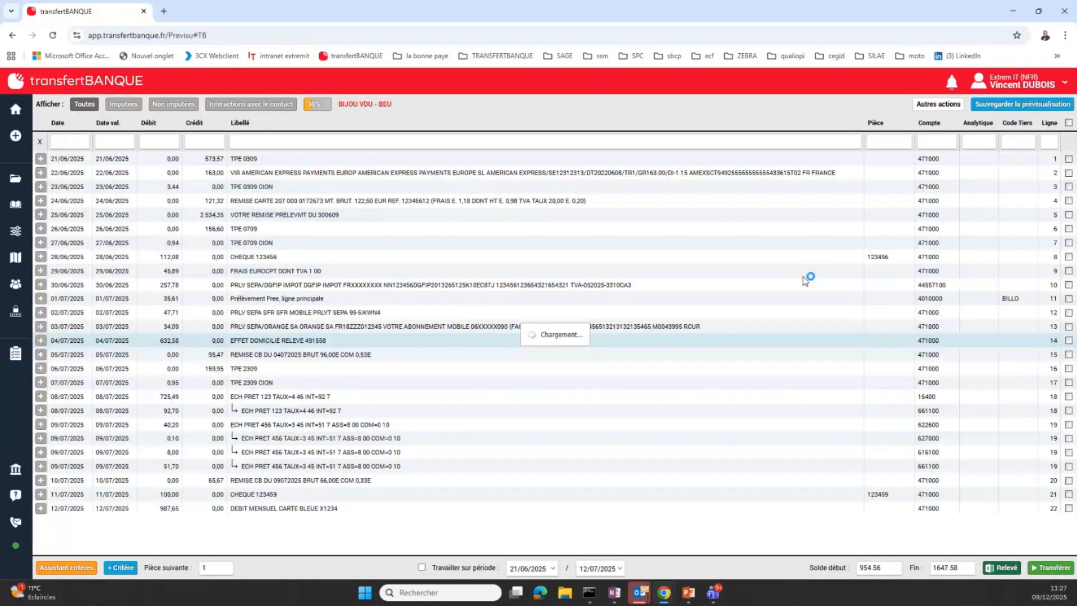
# Leave the preview for the criteria assistant, accepting the loss of manual entries, and list the allocated lines
pyautogui.click(72, 566)
pyautogui.click(515, 357)
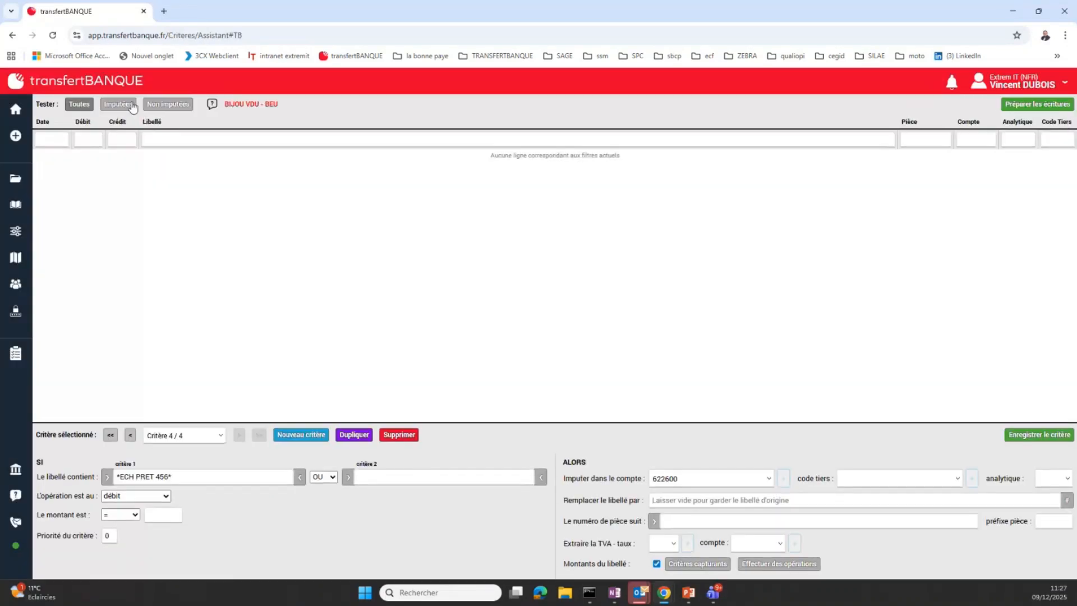
pyautogui.click(132, 106)
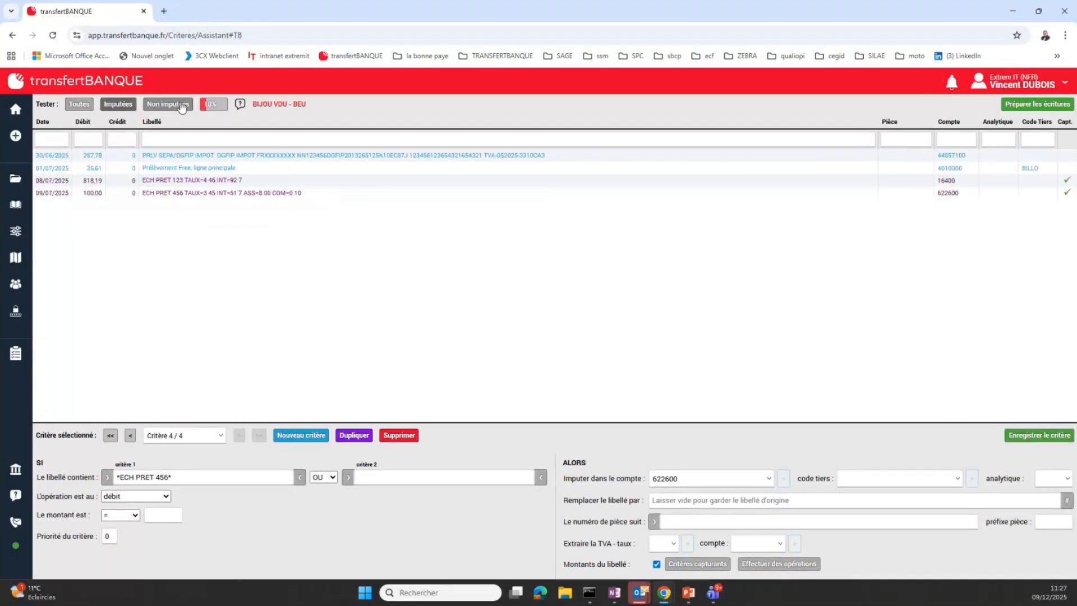
# From the unallocated lines, start a new criterion on the TPE 0309 credit label, allocated to account 622600 - Honoraires
pyautogui.click(168, 105)
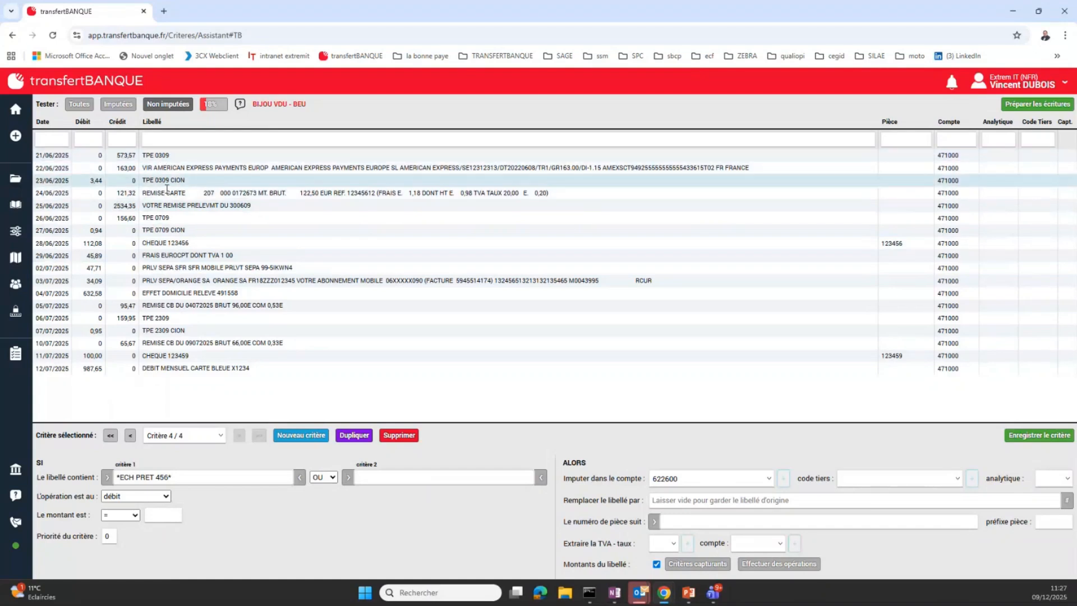
pyautogui.click(169, 154)
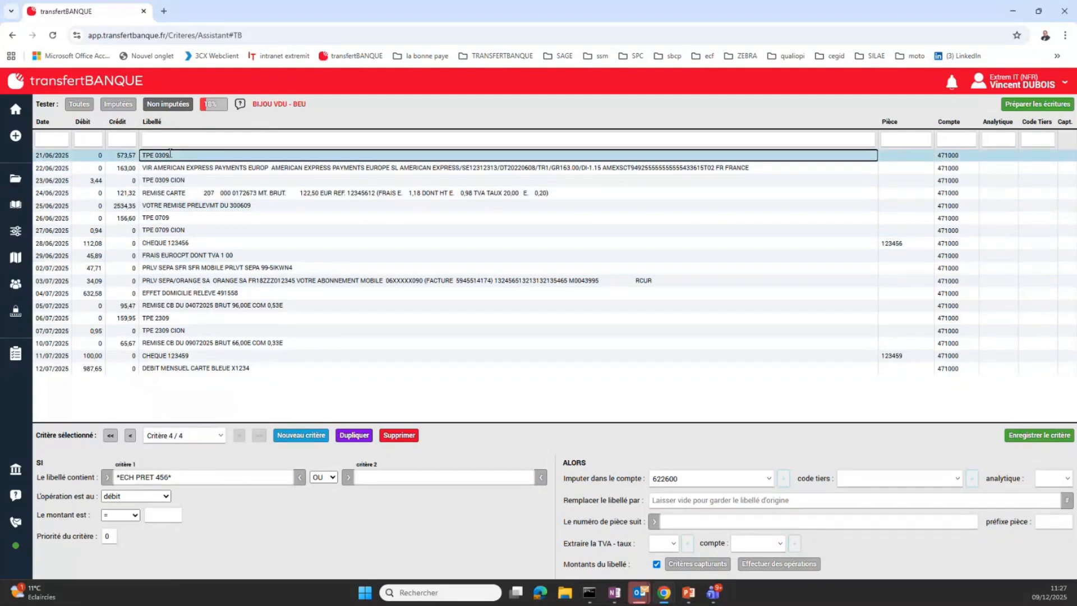
pyautogui.moveTo(167, 155); pyautogui.dragTo(140, 156)
pyautogui.click(301, 441)
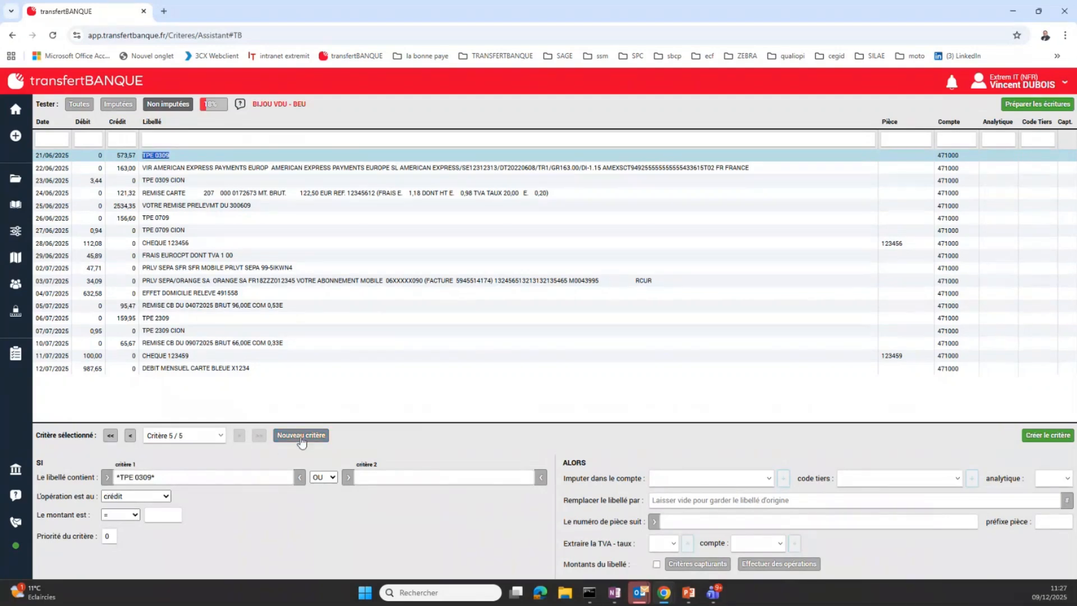
pyautogui.click(744, 478)
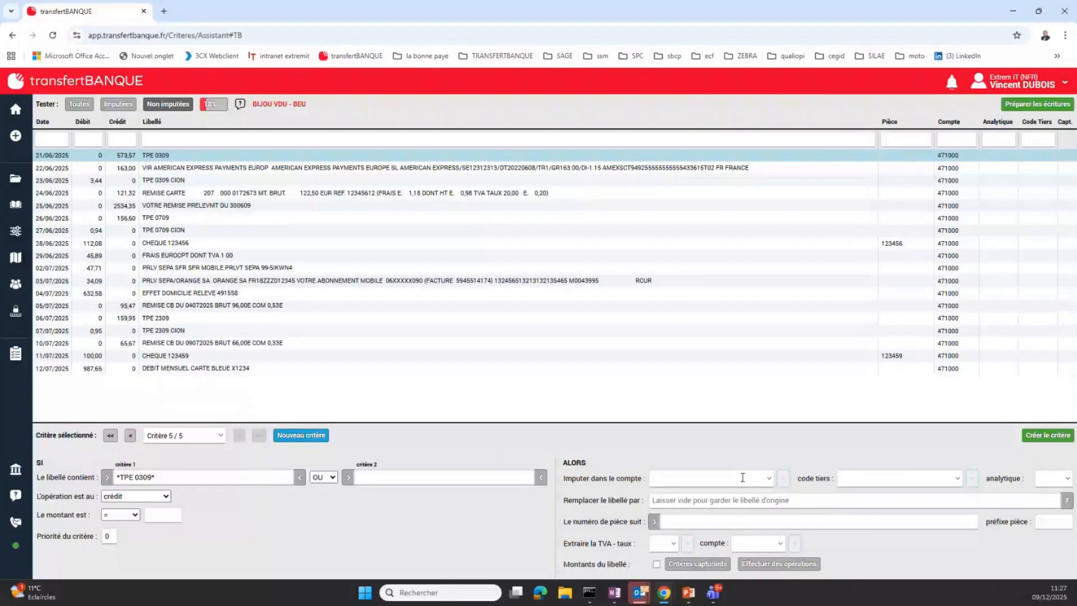
pyautogui.write('62')
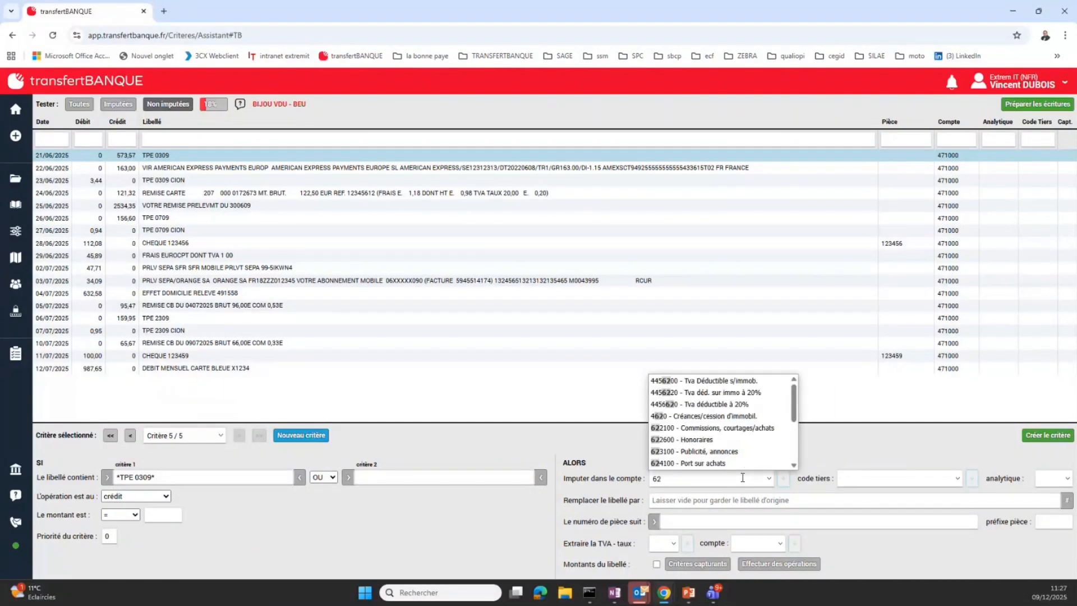
pyautogui.press('Down')
pyautogui.press('Down')
pyautogui.press('Return')
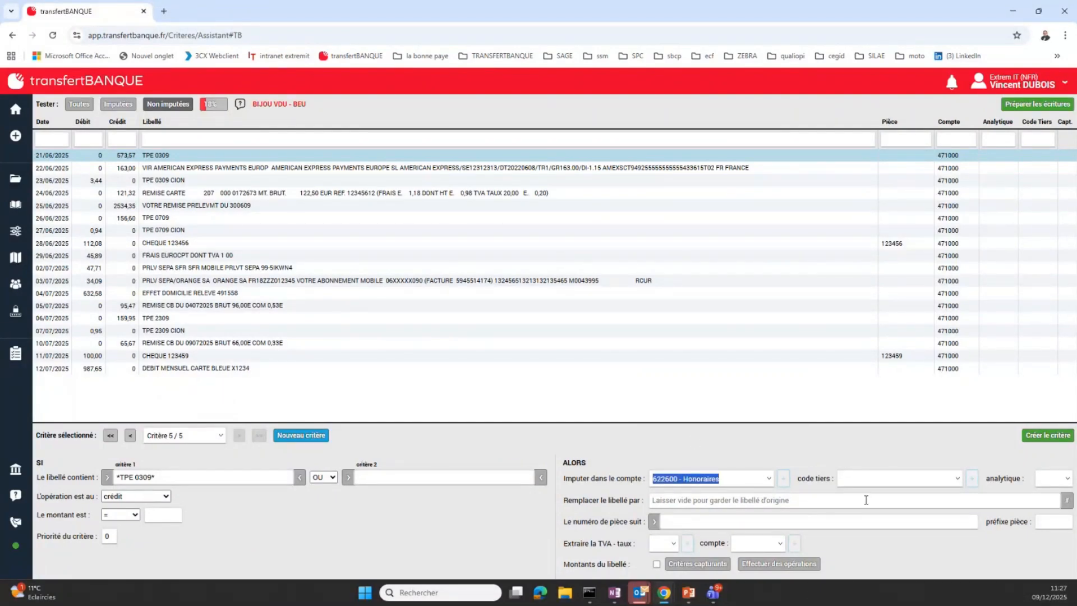
# Add and save a capturing criterion with marker 0309 and account 1070000 for the TPE 0309 criterion, and list the allocated lines
pyautogui.click(773, 570)
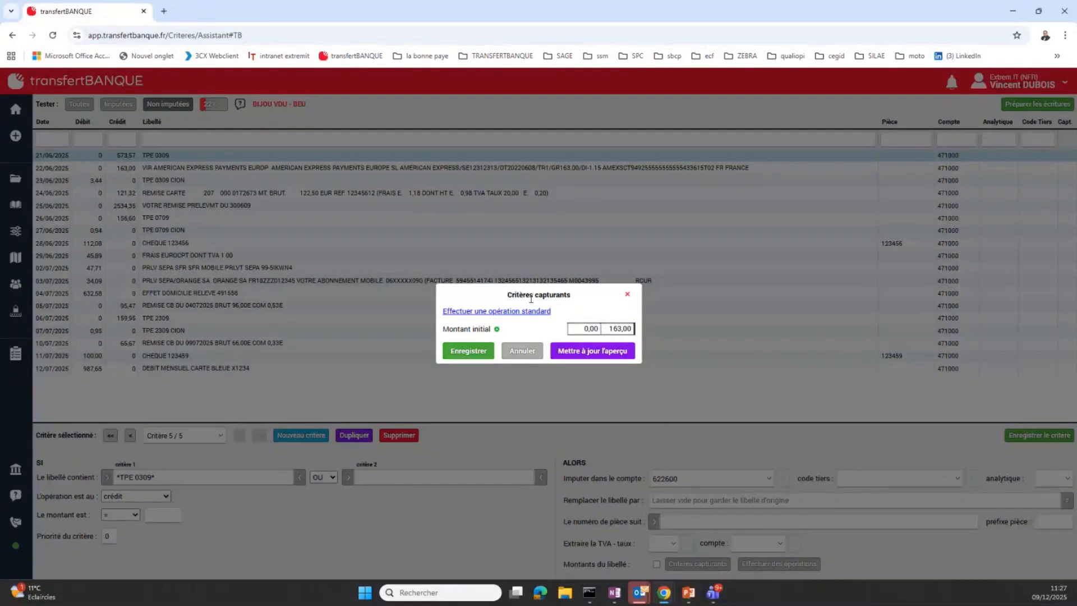
pyautogui.click(627, 295)
pyautogui.click(704, 568)
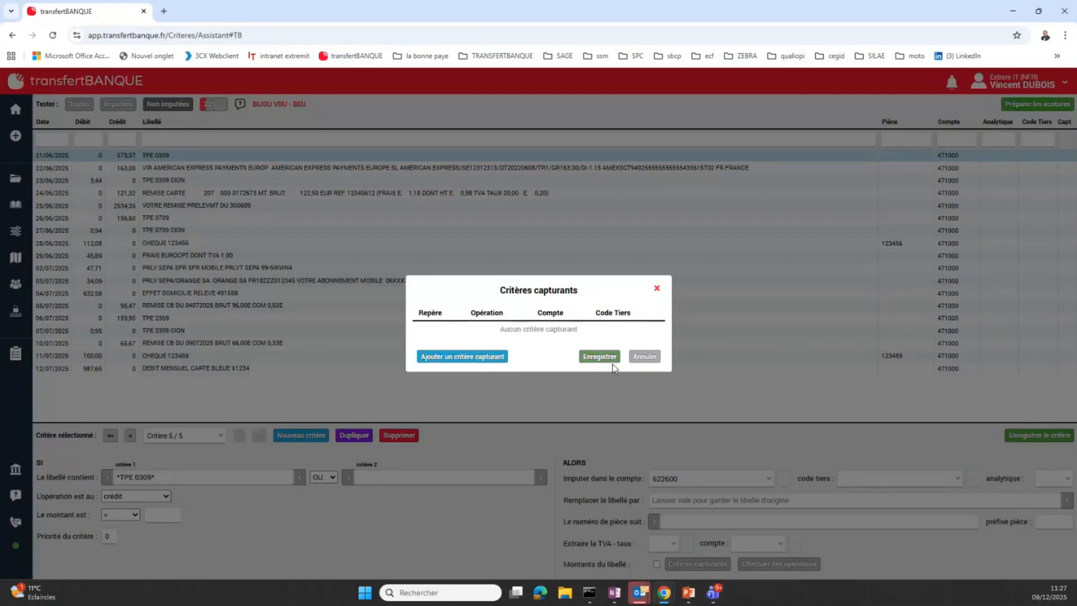
pyautogui.click(462, 359)
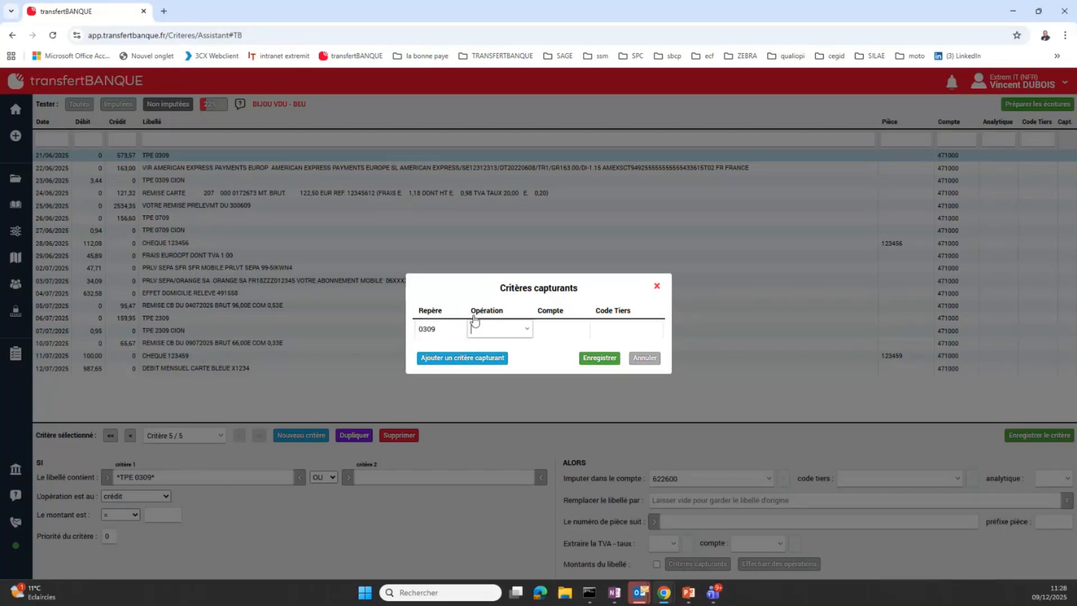
pyautogui.click(561, 329)
pyautogui.click(584, 331)
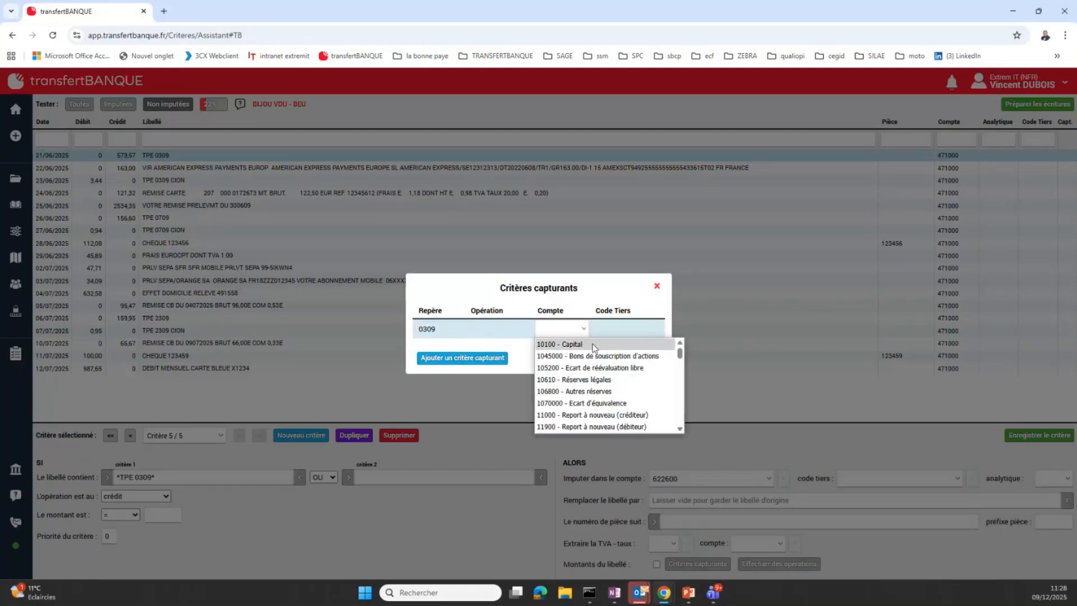
pyautogui.click(603, 403)
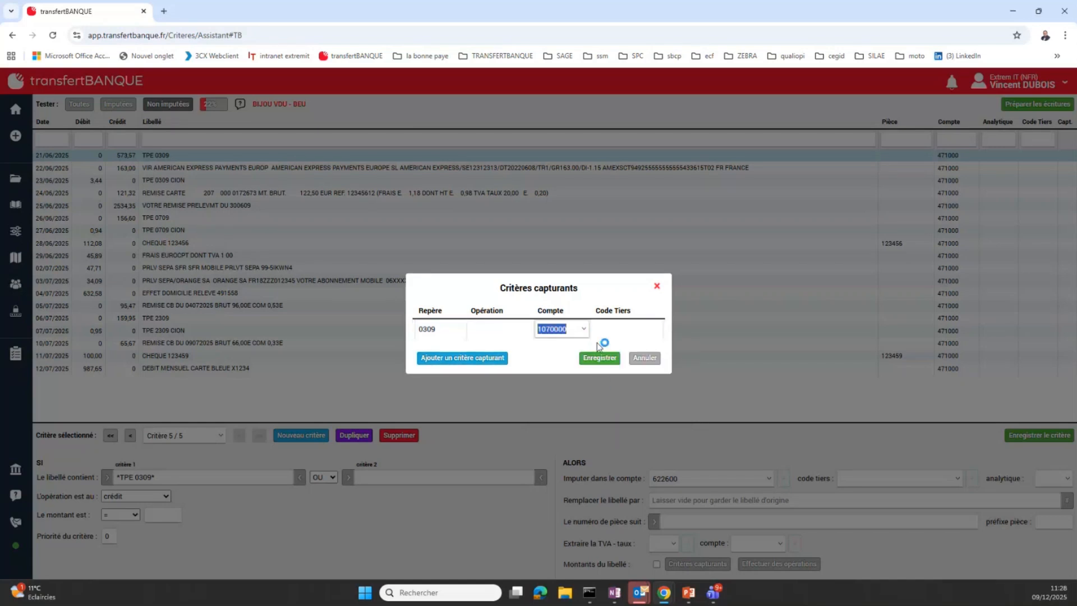
pyautogui.click(598, 356)
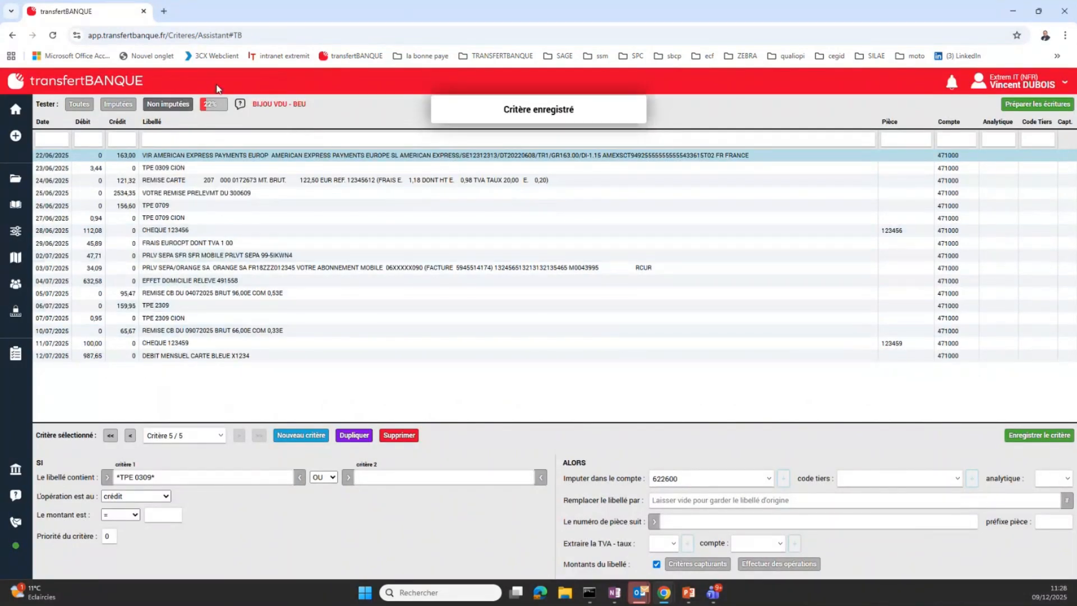
pyautogui.click(118, 103)
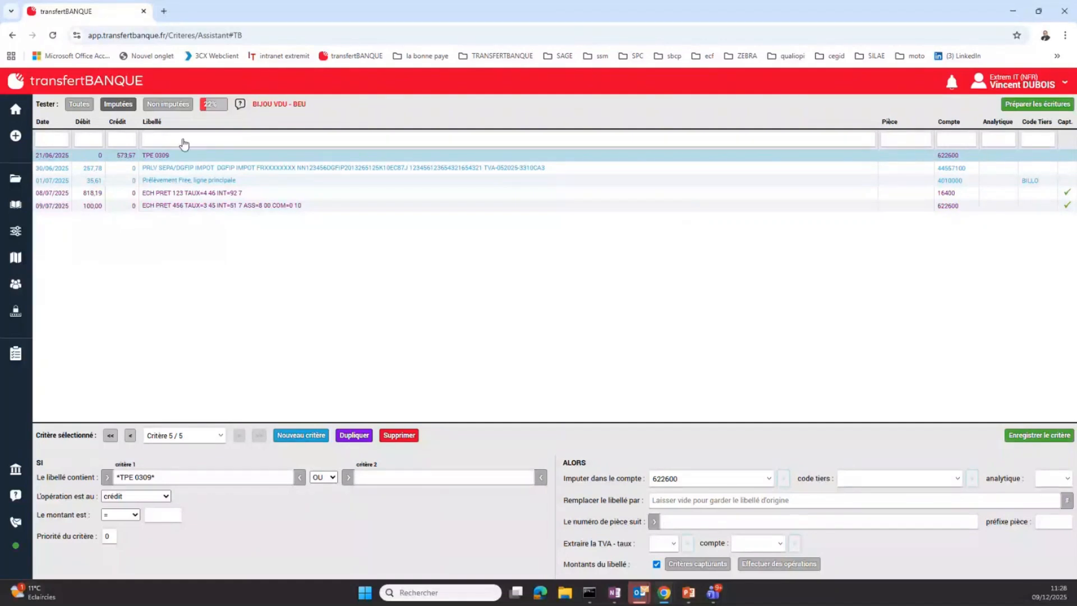
# From the unallocated lines, start a new debit criterion on the label EFFET DOMICILIE with account Collectif fourn. - Effets à payer
pyautogui.click(168, 104)
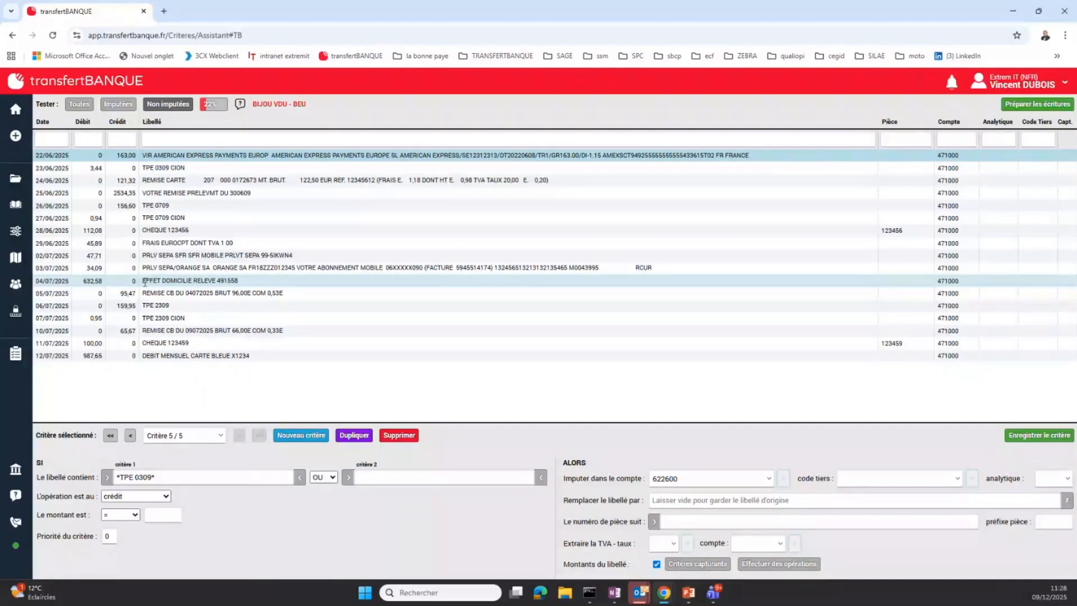
pyautogui.moveTo(144, 282); pyautogui.dragTo(193, 281)
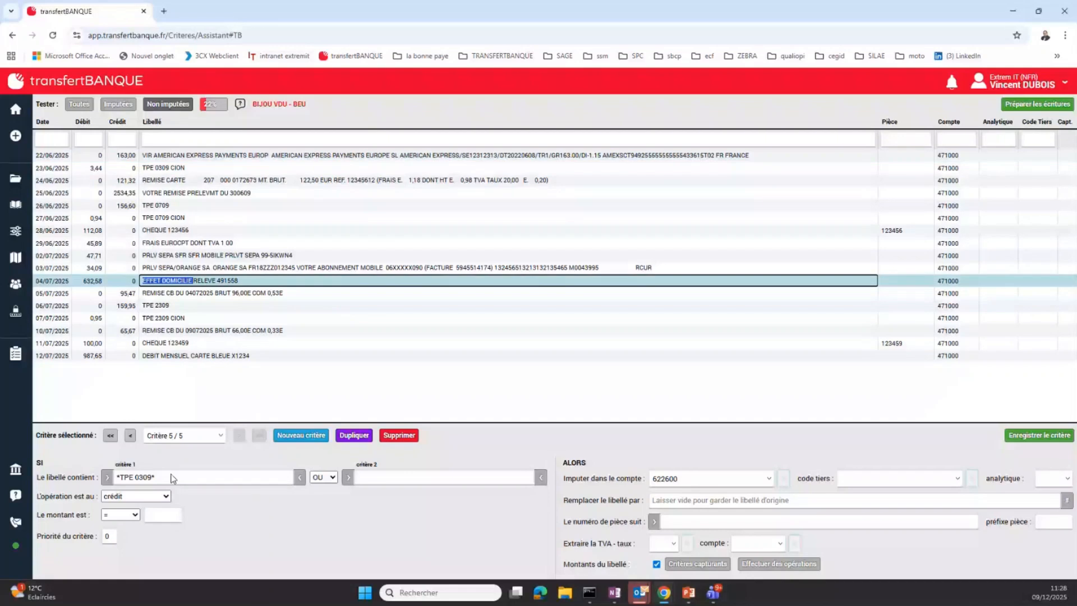
pyautogui.click(128, 436)
pyautogui.click(739, 477)
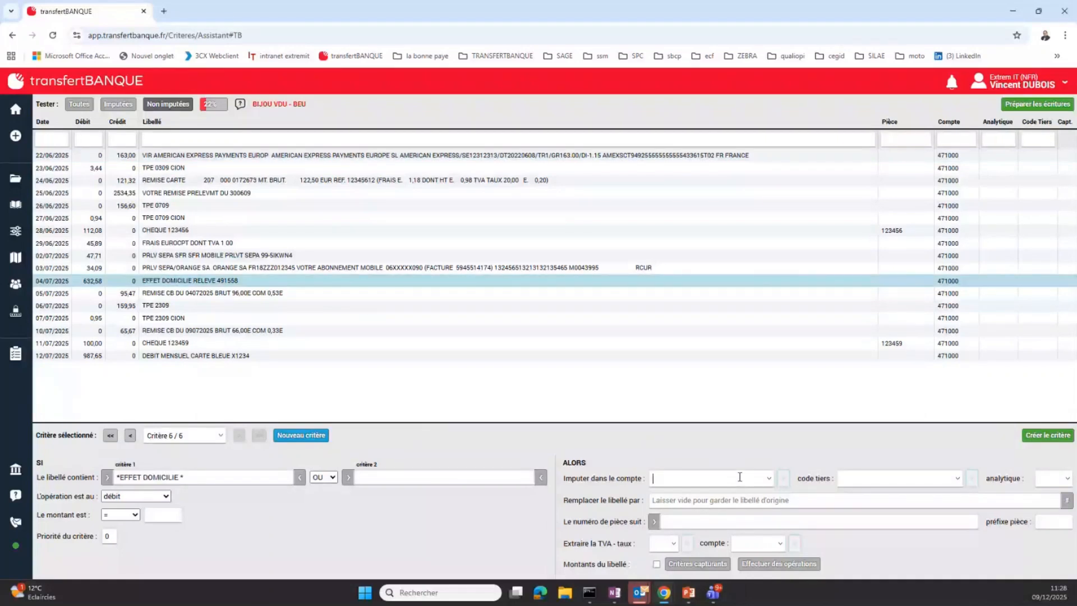
pyautogui.write('4')
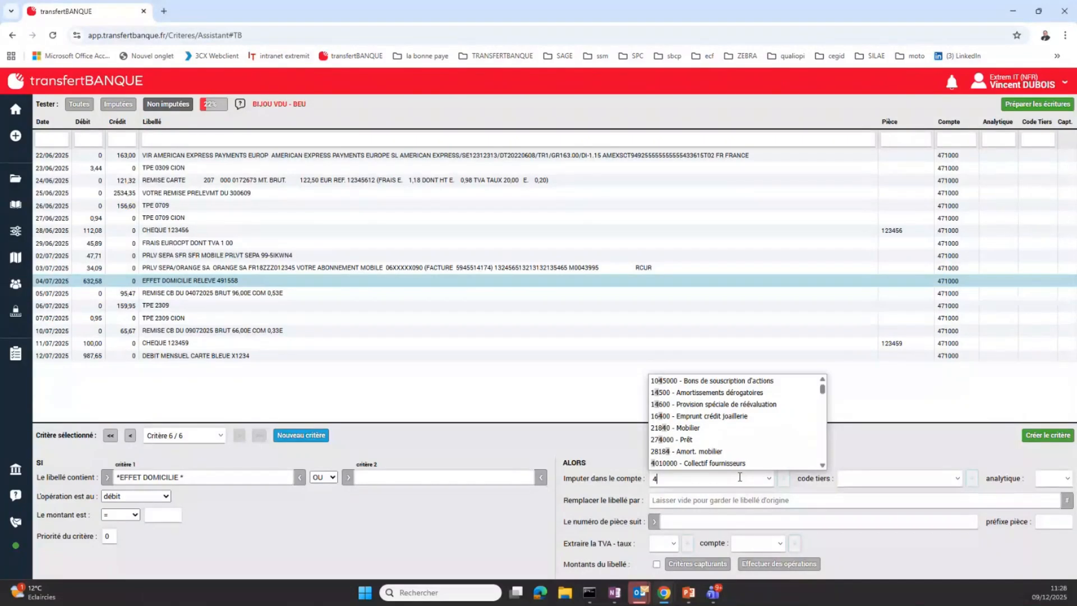
pyautogui.write('04')
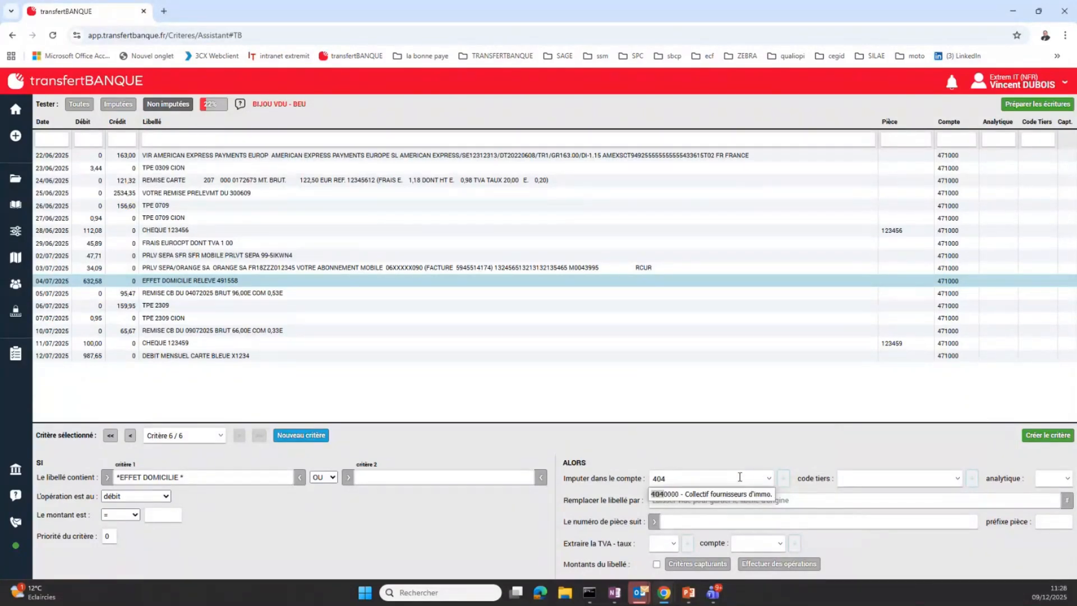
pyautogui.press('BackSpace')
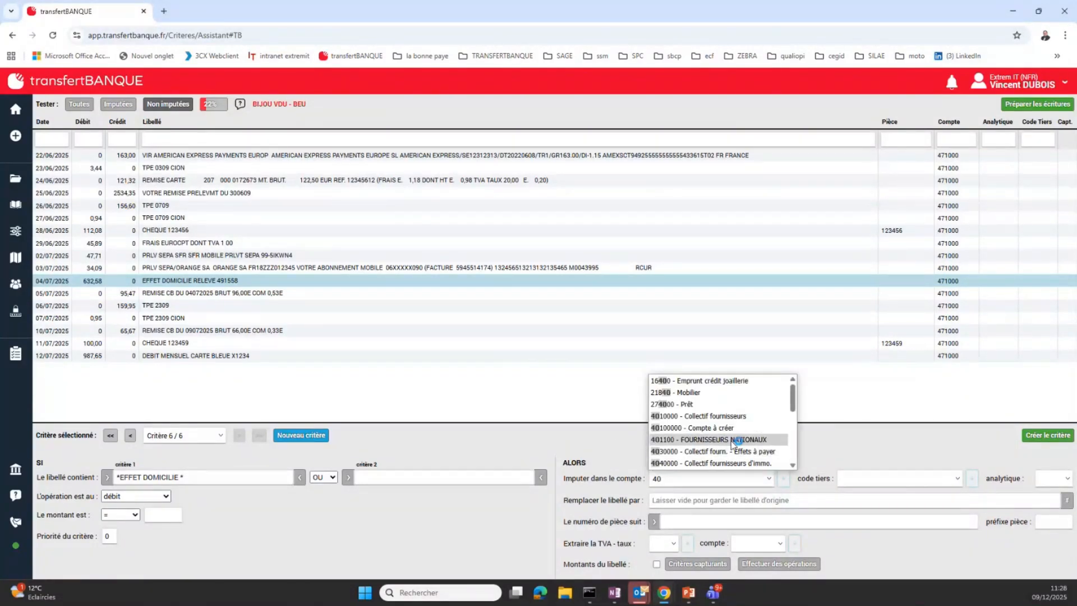
pyautogui.scroll(-5, 731, 441)
pyautogui.scroll(3, 762, 405)
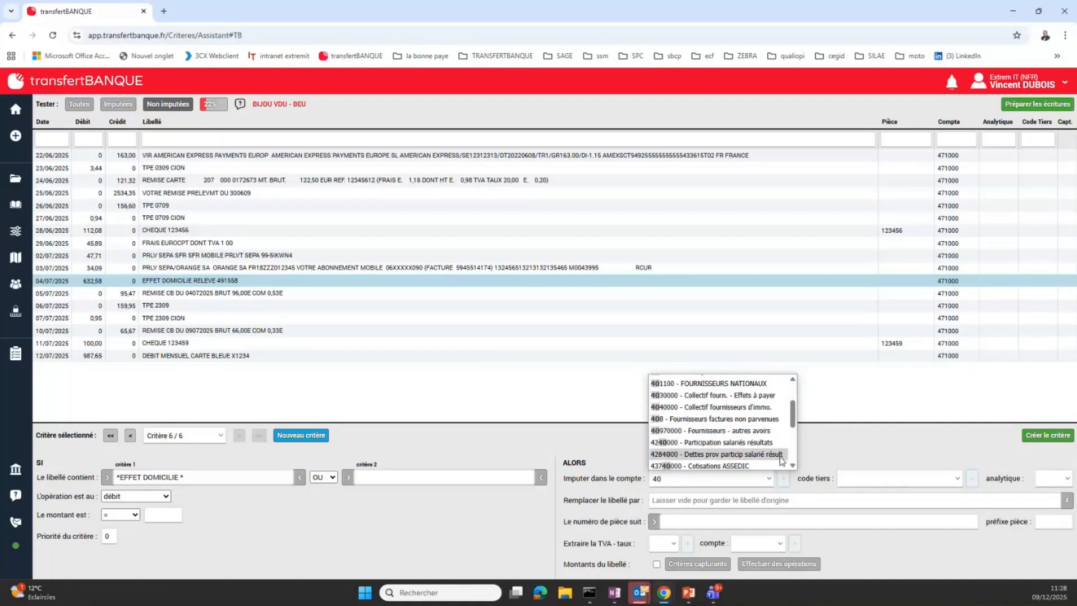
pyautogui.scroll(-2, 780, 448)
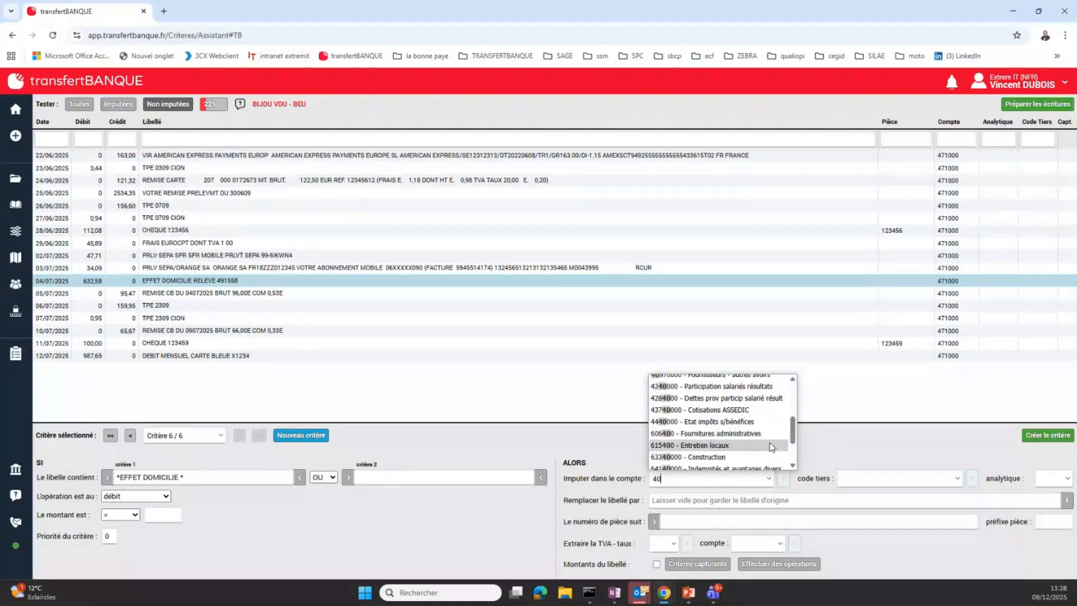
pyautogui.scroll(2, 742, 417)
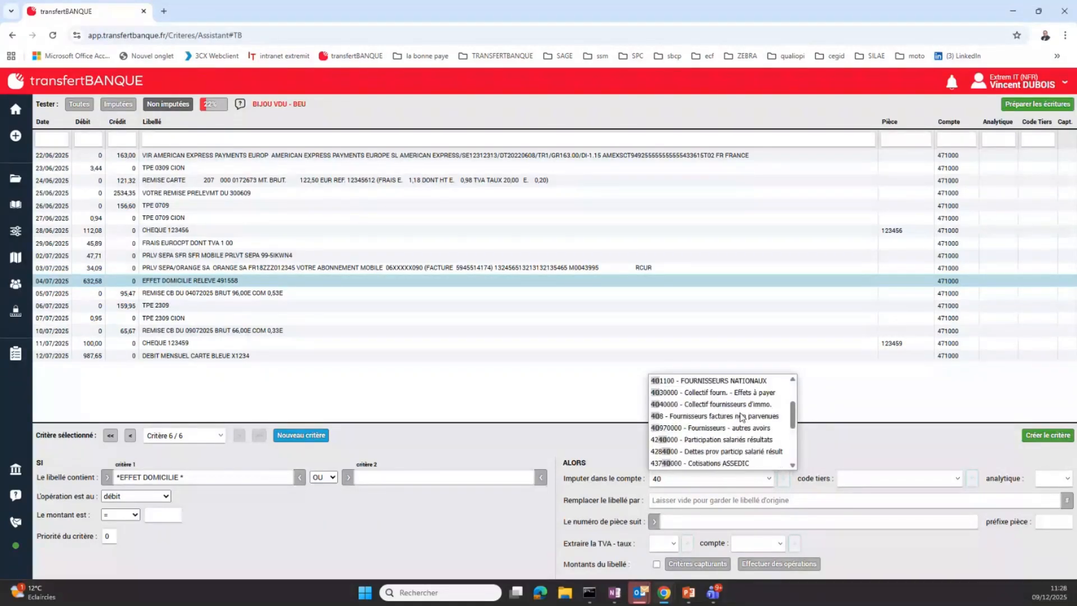
pyautogui.click(779, 393)
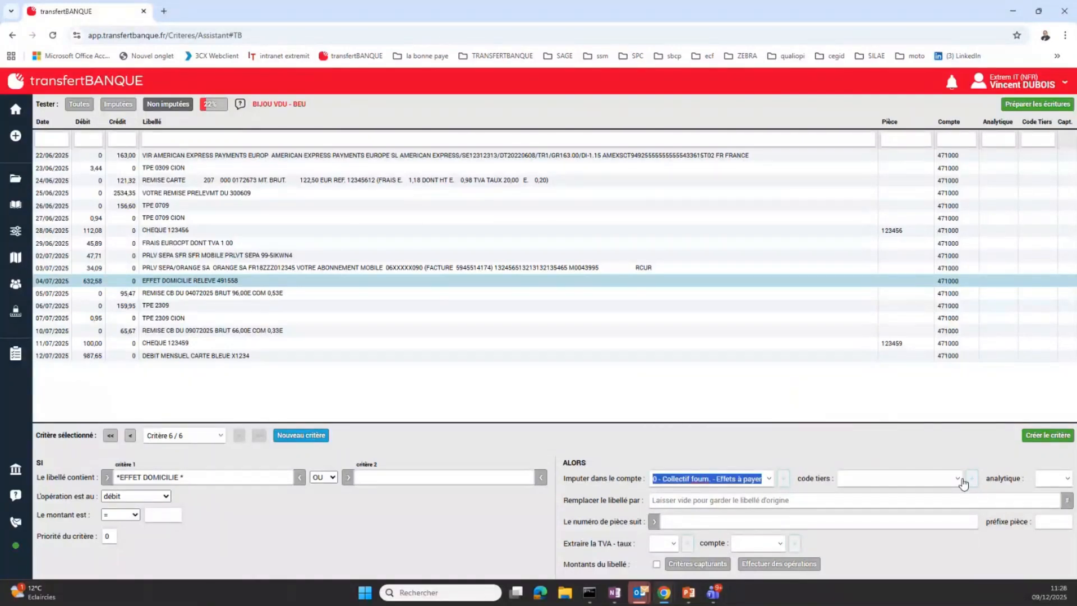
# Assign third-party code BILLO to the EFFET DOMICILIE criterion, create the criterion, and list the allocated lines
pyautogui.click(964, 482)
pyautogui.click(926, 393)
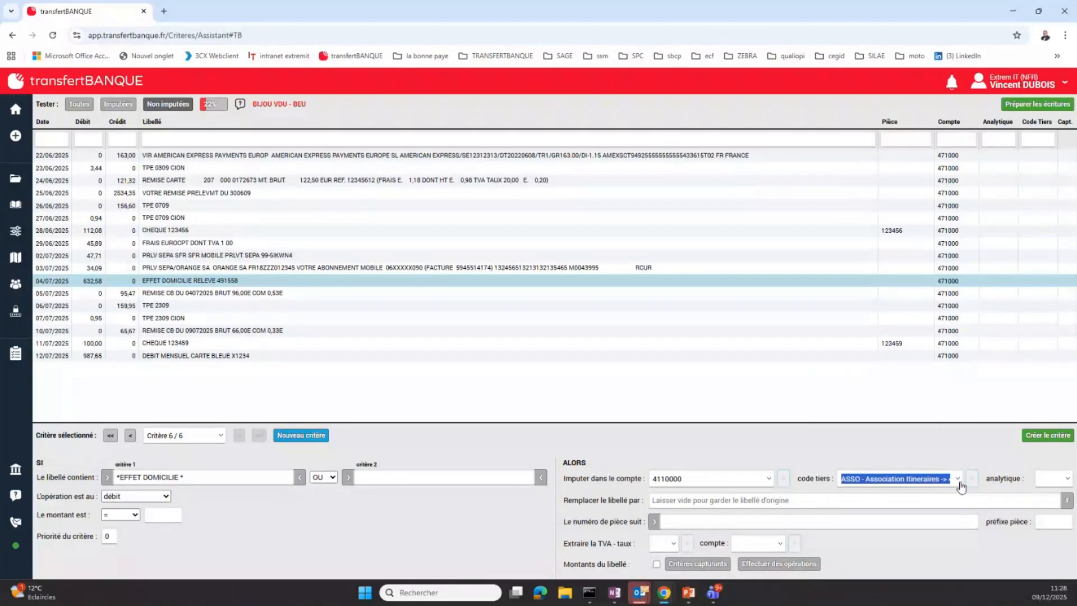
pyautogui.click(960, 486)
pyautogui.click(926, 404)
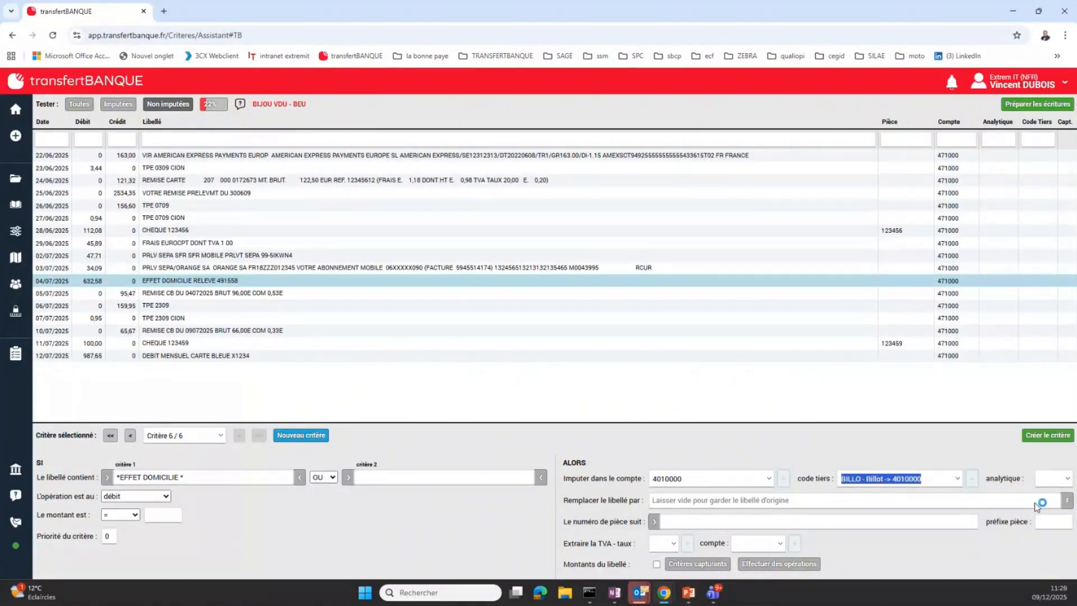
pyautogui.click(1047, 435)
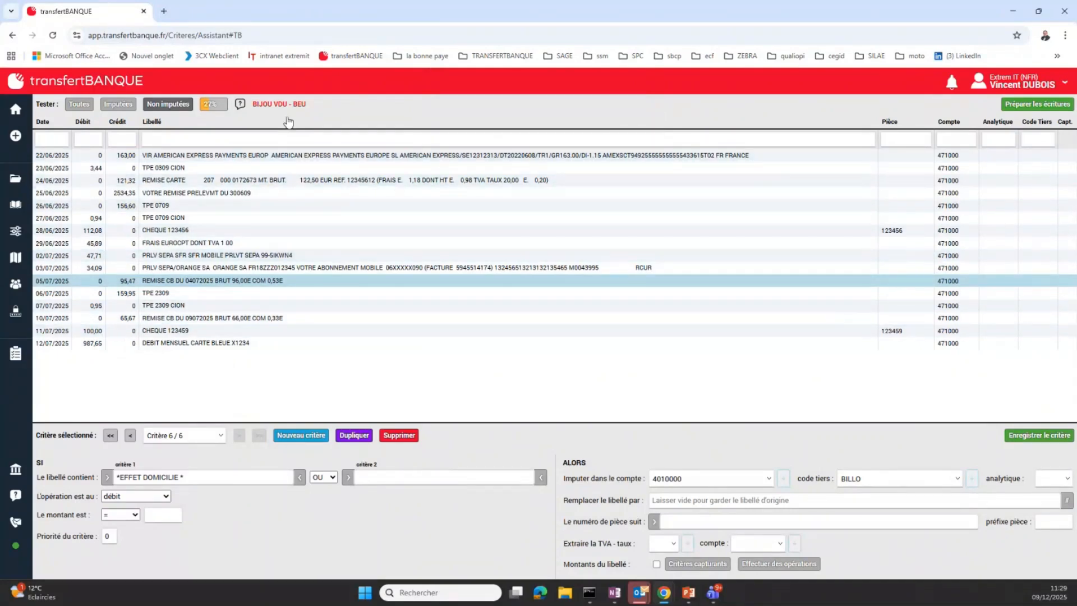
pyautogui.click(118, 104)
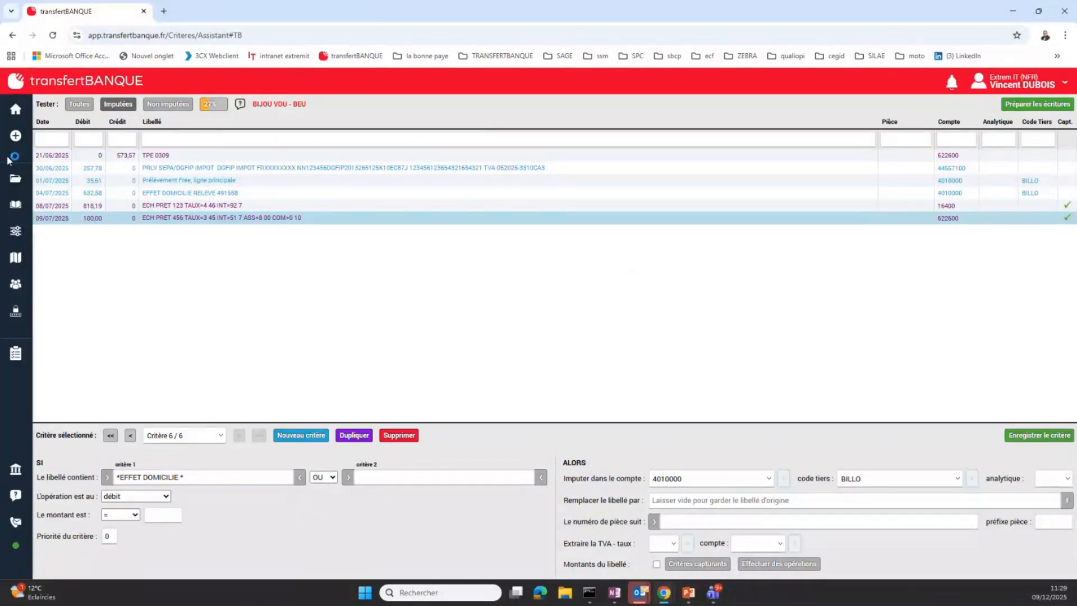
# Open the bank account settings, choose the first BIJOU VDU - BEU account, and open its contact's web statement configuration
pyautogui.moveTo(12, 159)
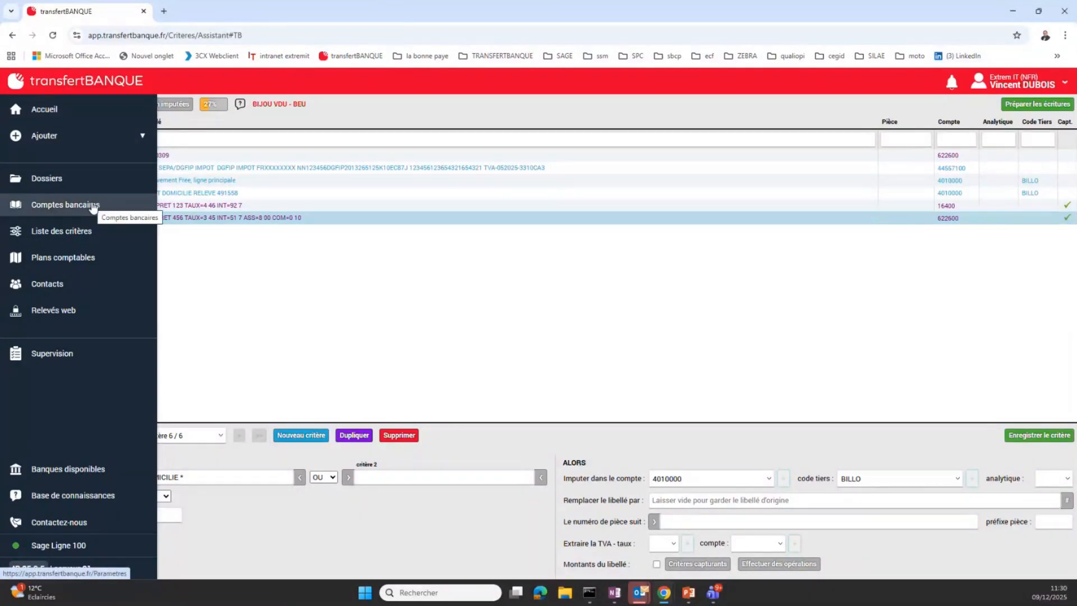
pyautogui.click(94, 219)
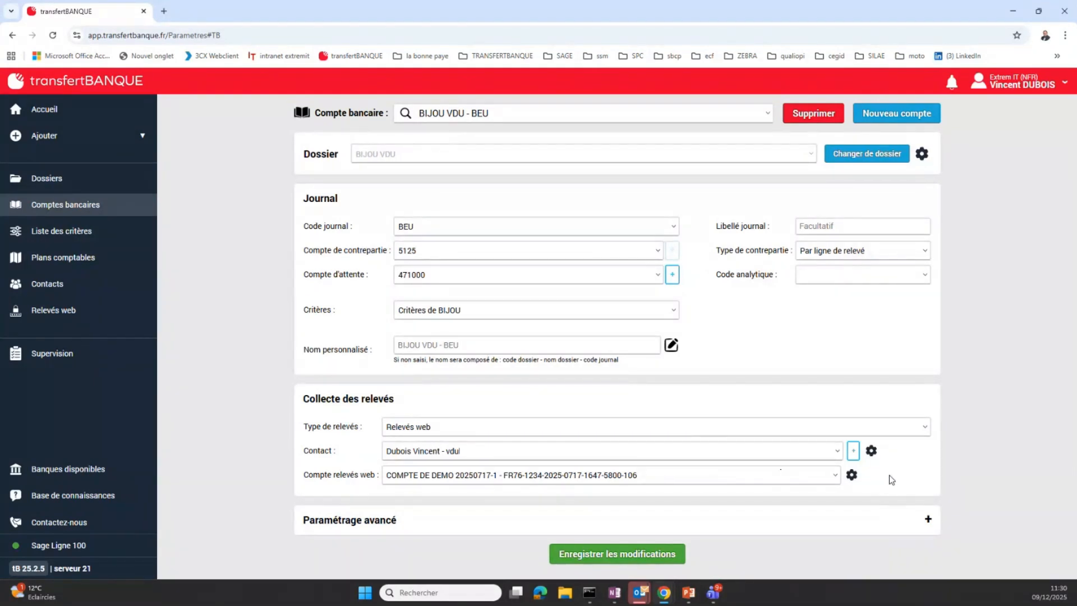
pyautogui.click(767, 113)
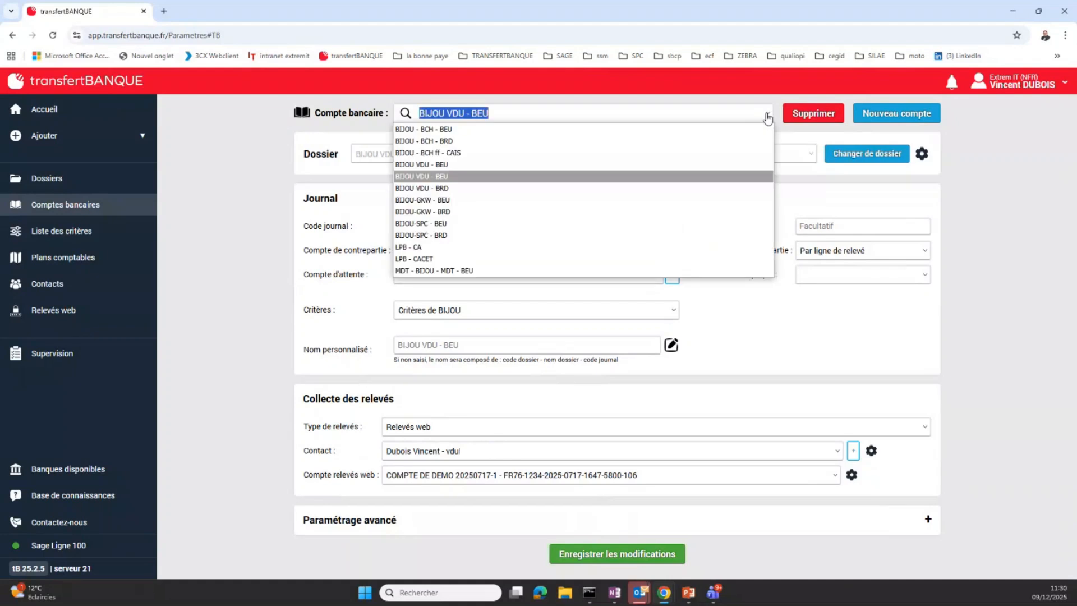
pyautogui.click(486, 167)
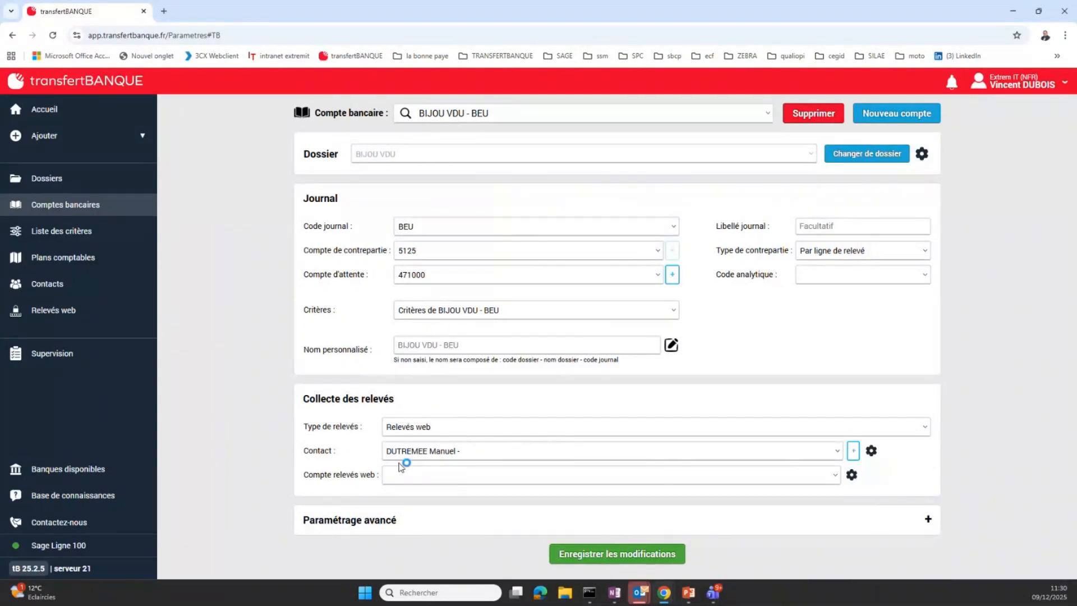
pyautogui.click(852, 475)
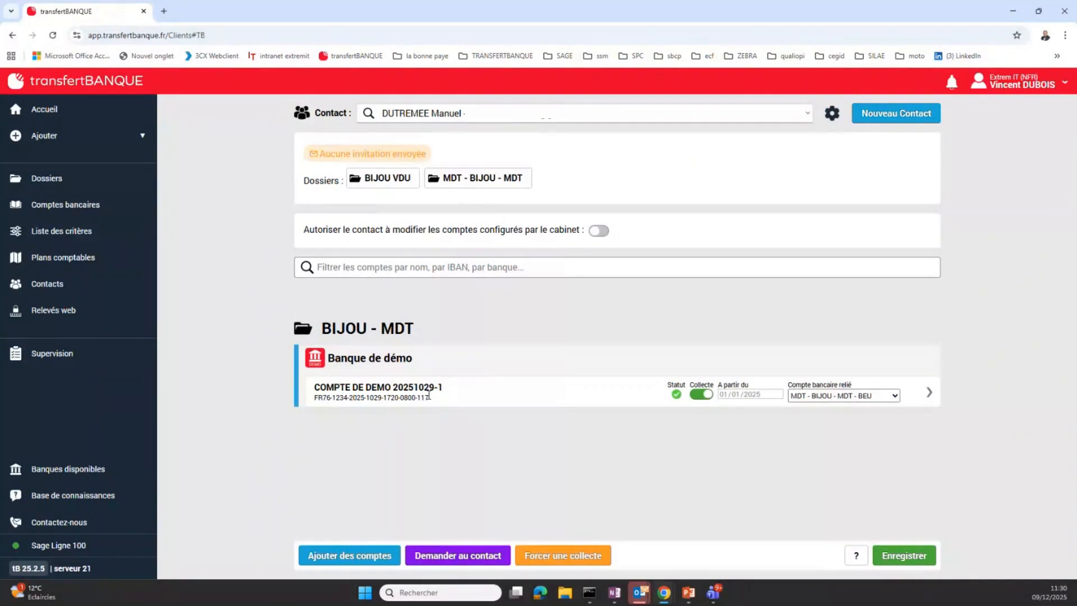
# Start adding accounts to the contact and browse the list of banks available for a new bank connection
pyautogui.click(375, 561)
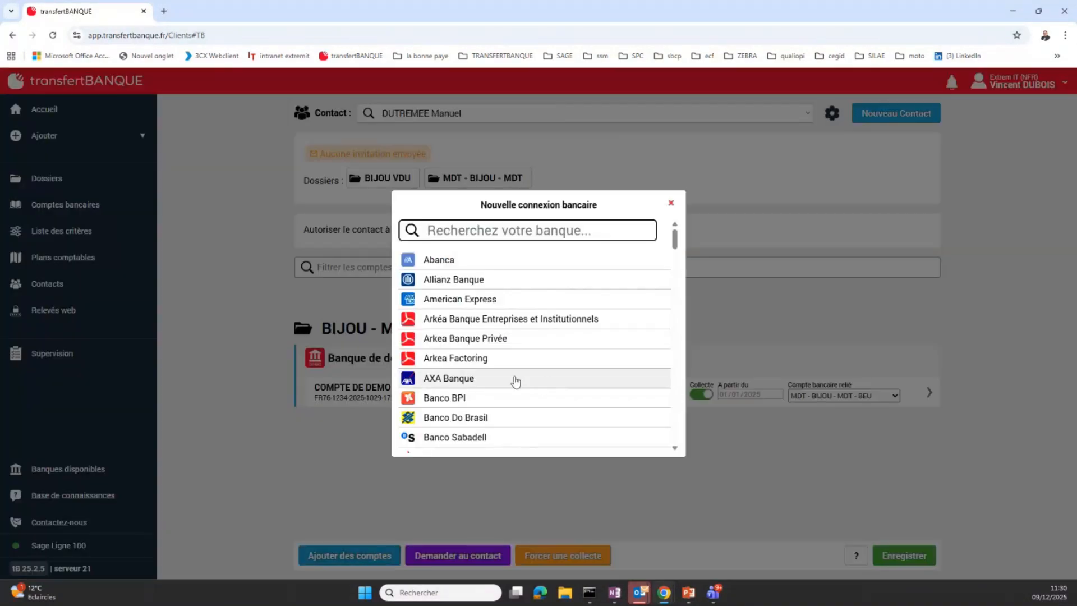
pyautogui.scroll(-4, 563, 310)
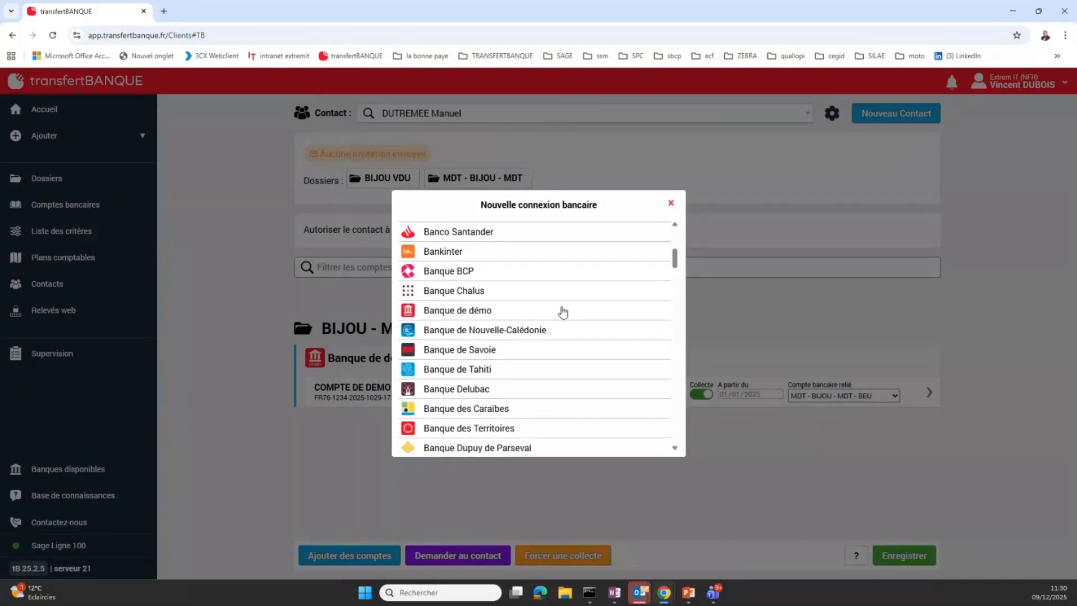
pyautogui.scroll(-8, 563, 312)
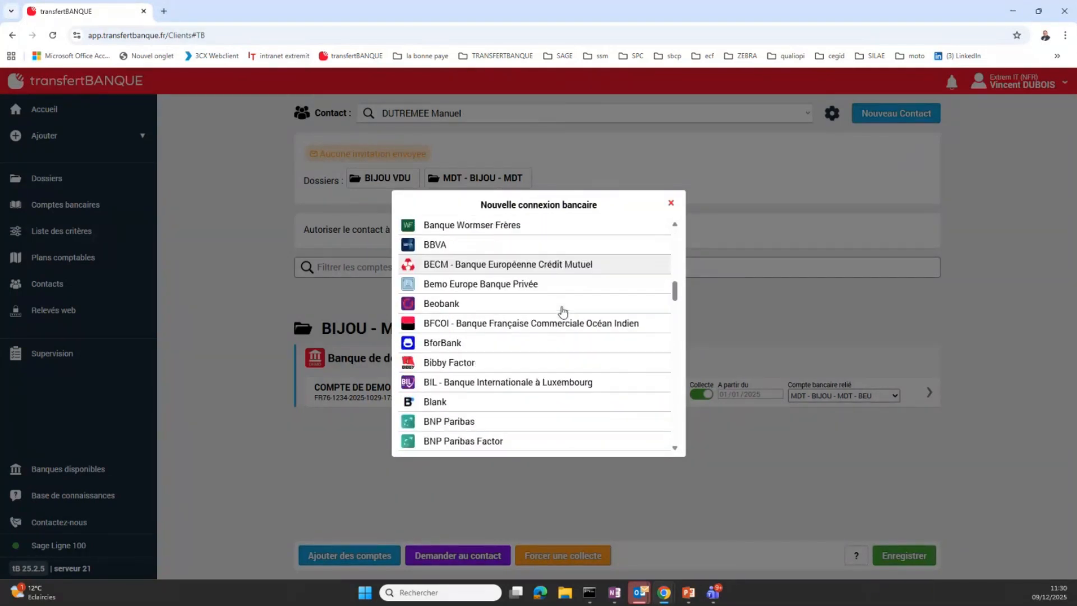
pyautogui.scroll(-10, 563, 311)
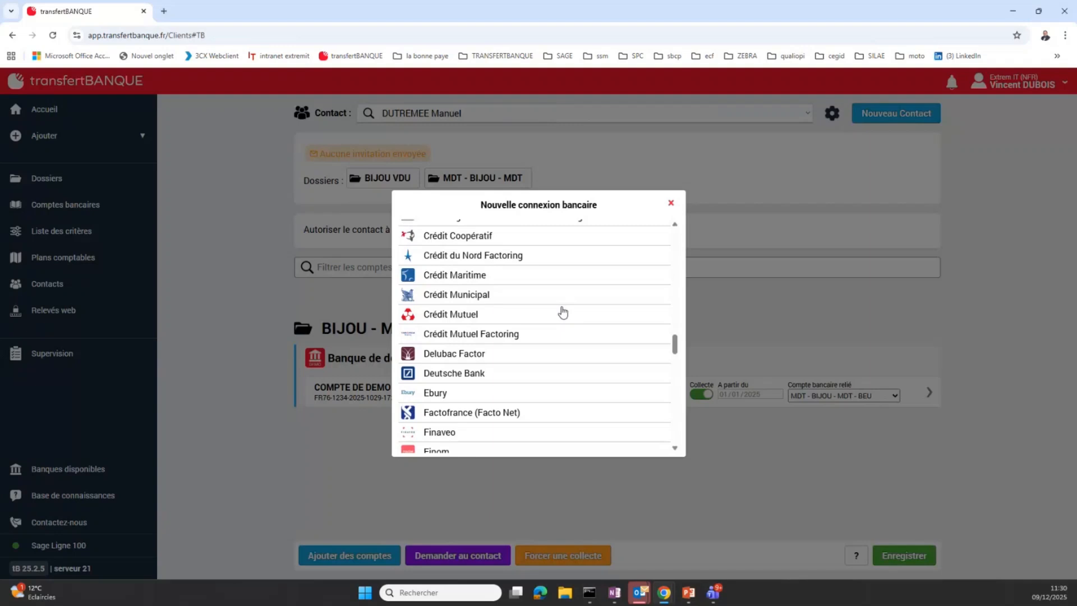
pyautogui.scroll(-10, 563, 311)
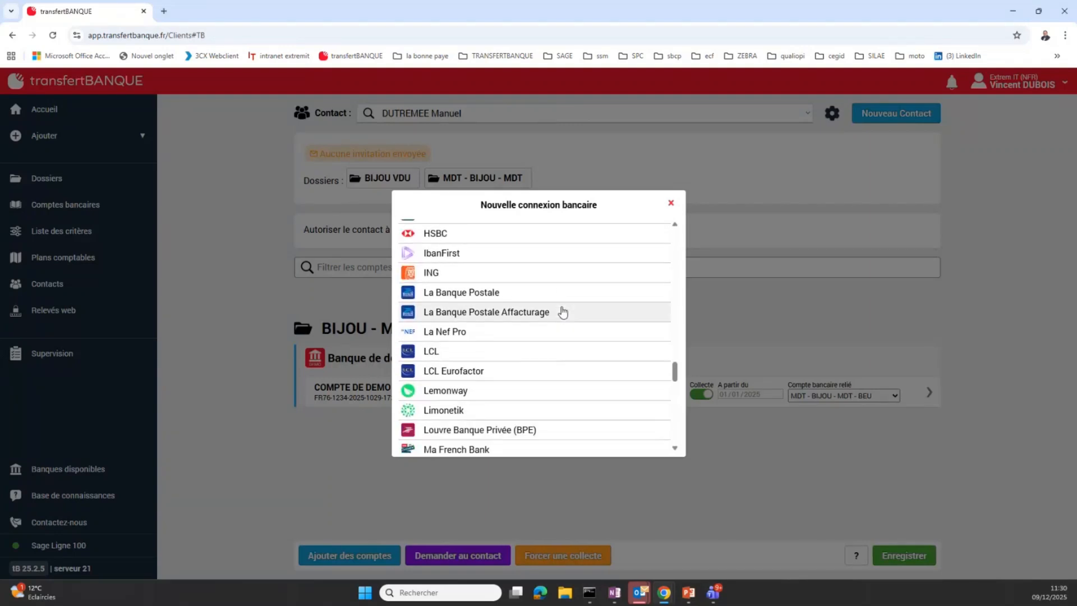
pyautogui.scroll(-10, 563, 312)
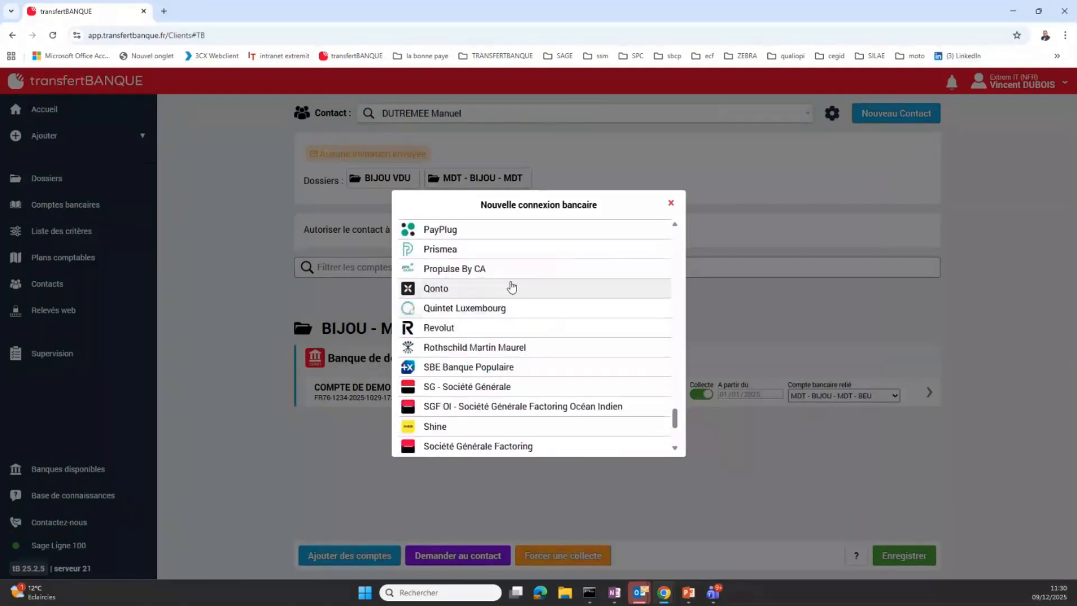
pyautogui.scroll(-1, 530, 429)
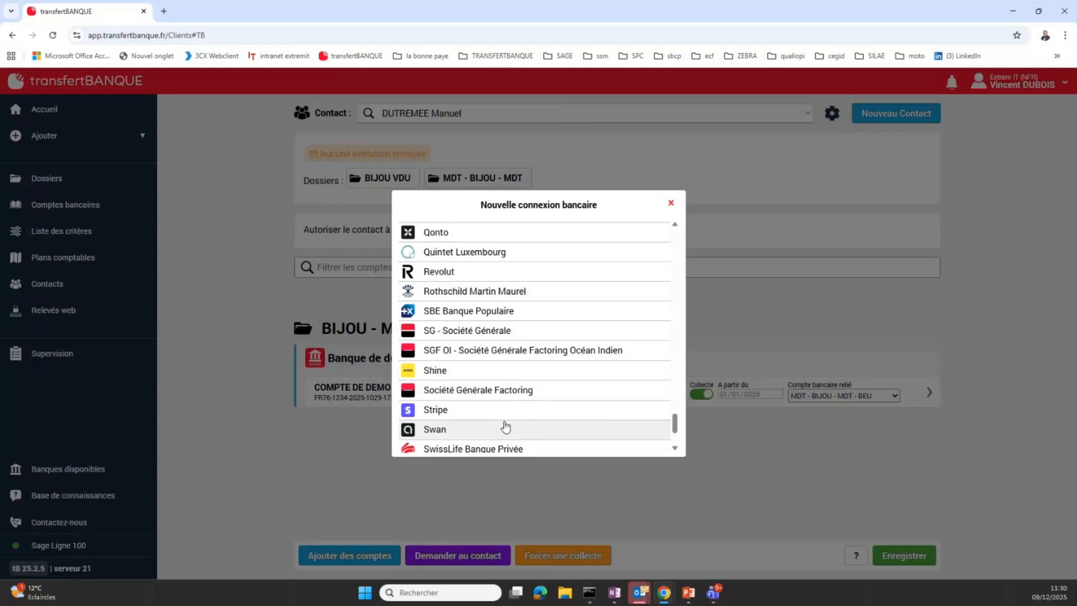
pyautogui.scroll(-2, 506, 427)
pyautogui.scroll(10, 506, 311)
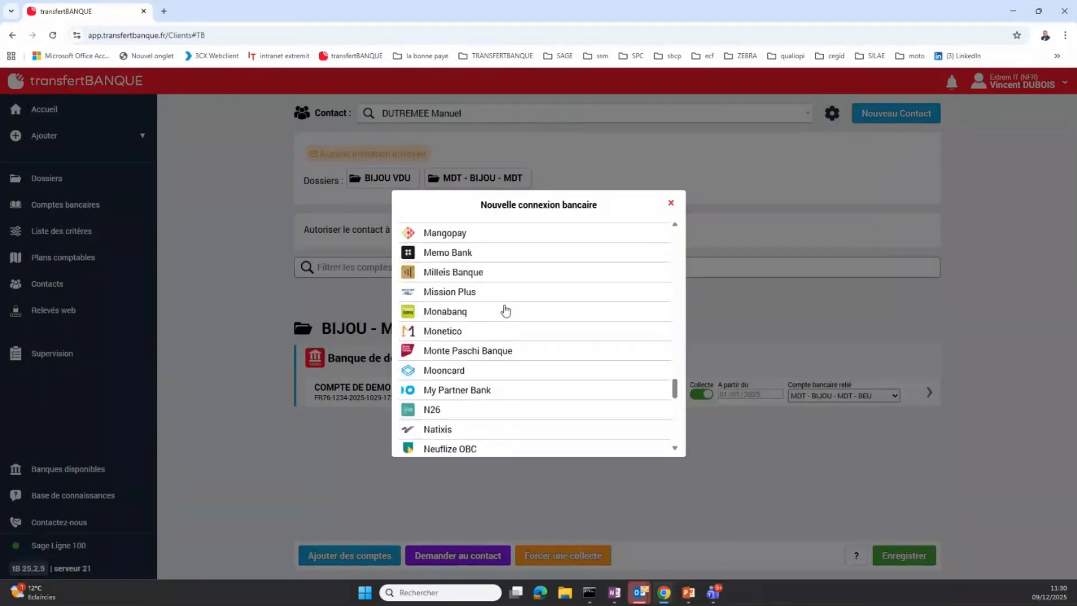
pyautogui.scroll(2, 507, 309)
pyautogui.scroll(2, 533, 343)
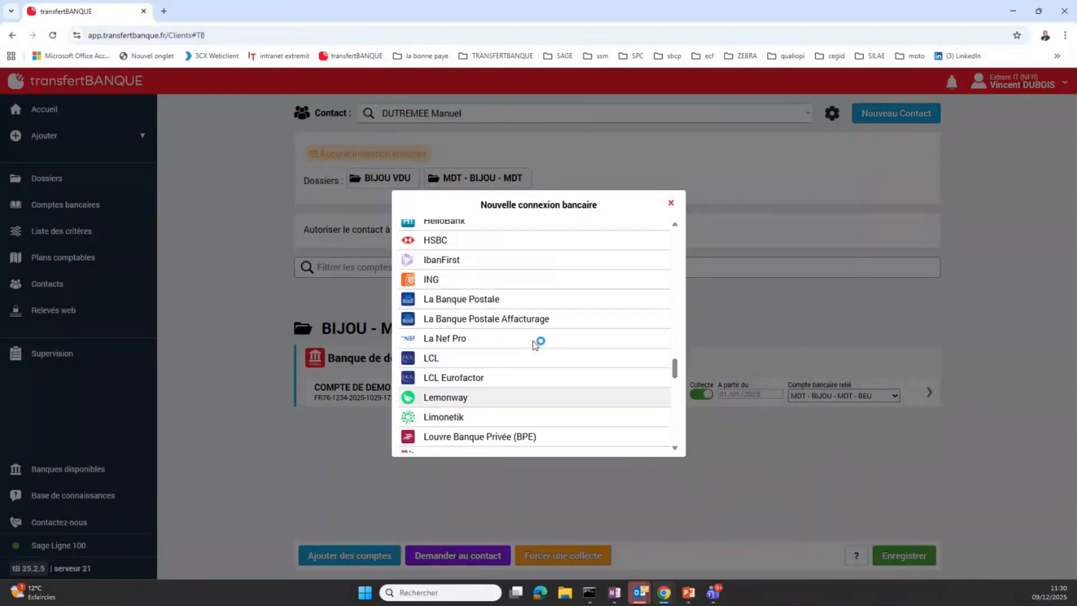
pyautogui.scroll(1, 499, 272)
pyautogui.scroll(4, 500, 272)
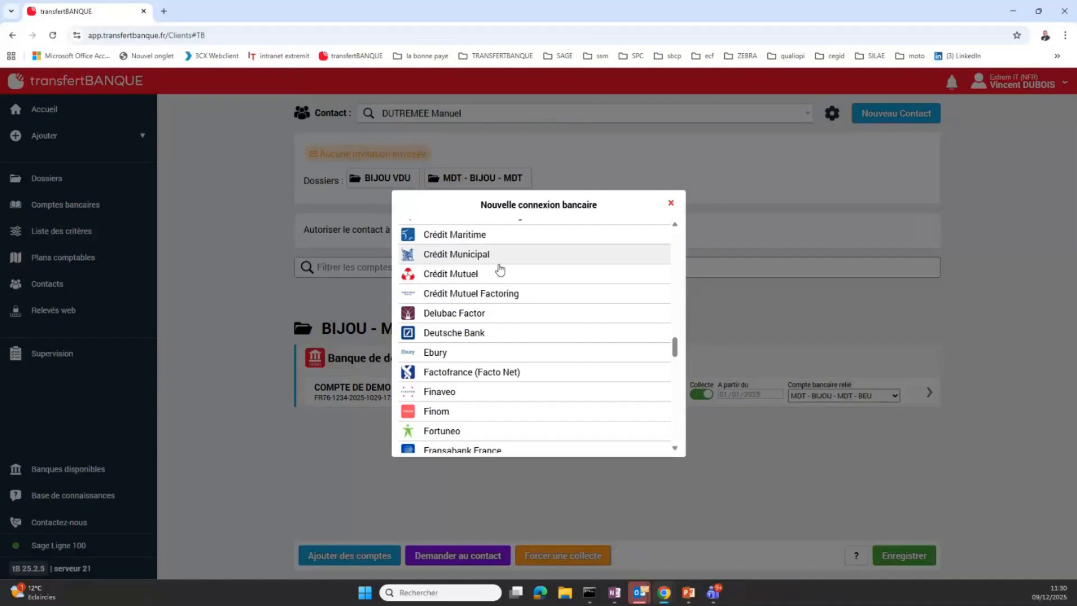
# View the Crédit Maritime connection form for the Méditerranée access type, and close it without connecting
pyautogui.click(484, 236)
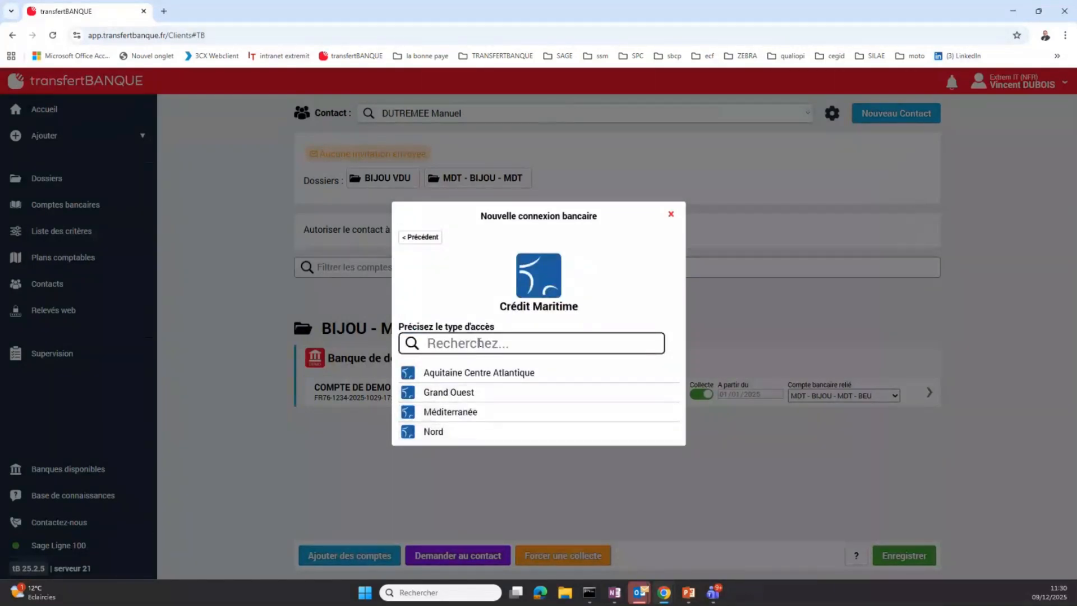
pyautogui.click(469, 414)
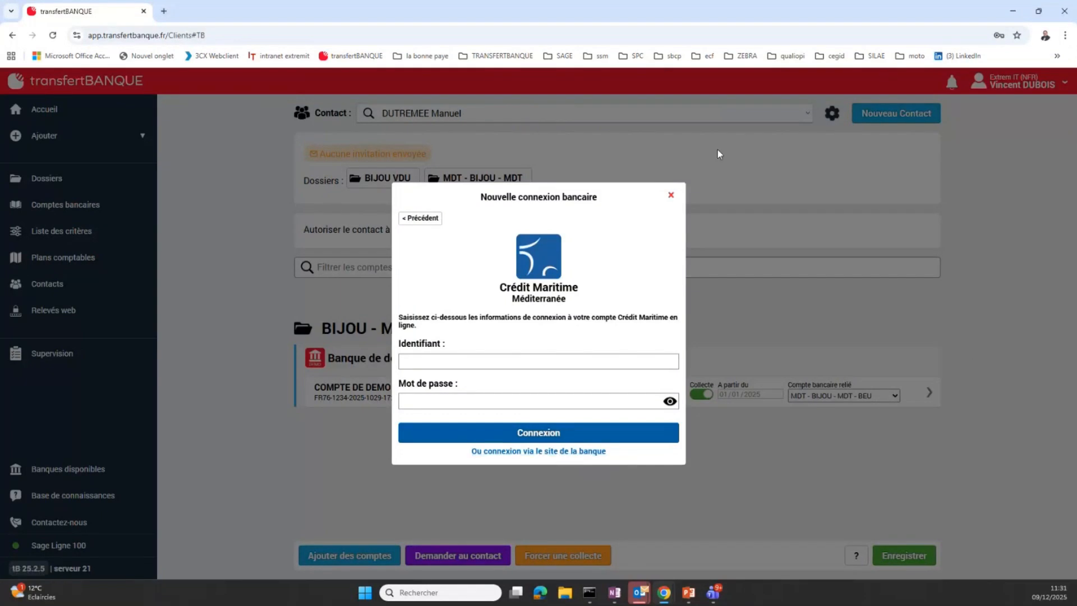
pyautogui.click(681, 196)
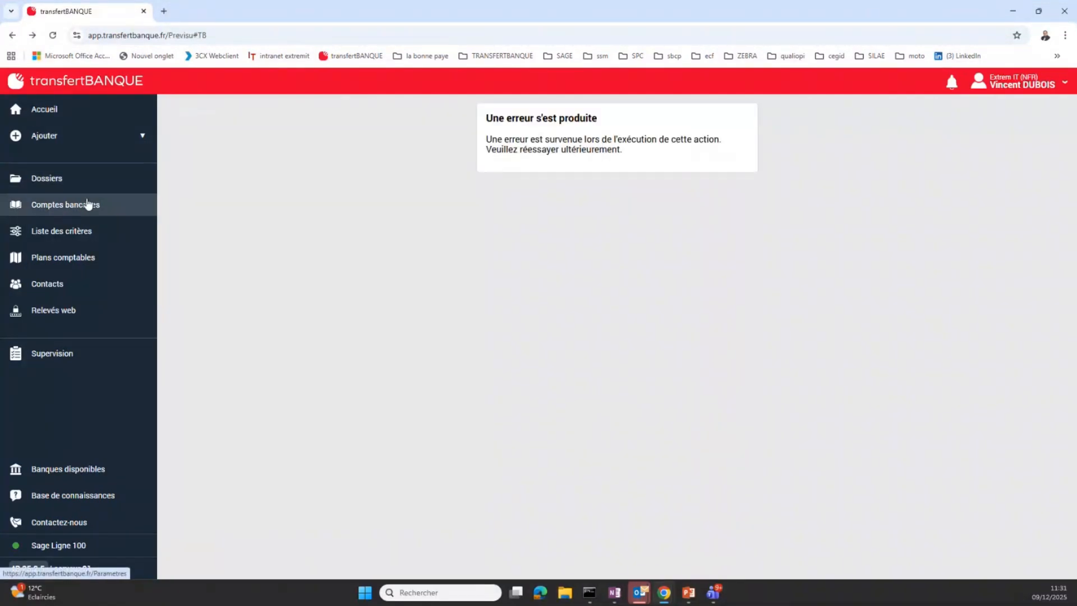
# Return to the BIJOU VDU - BEU bank account settings and examine the available statement types, keeping Relevés web
pyautogui.click(71, 206)
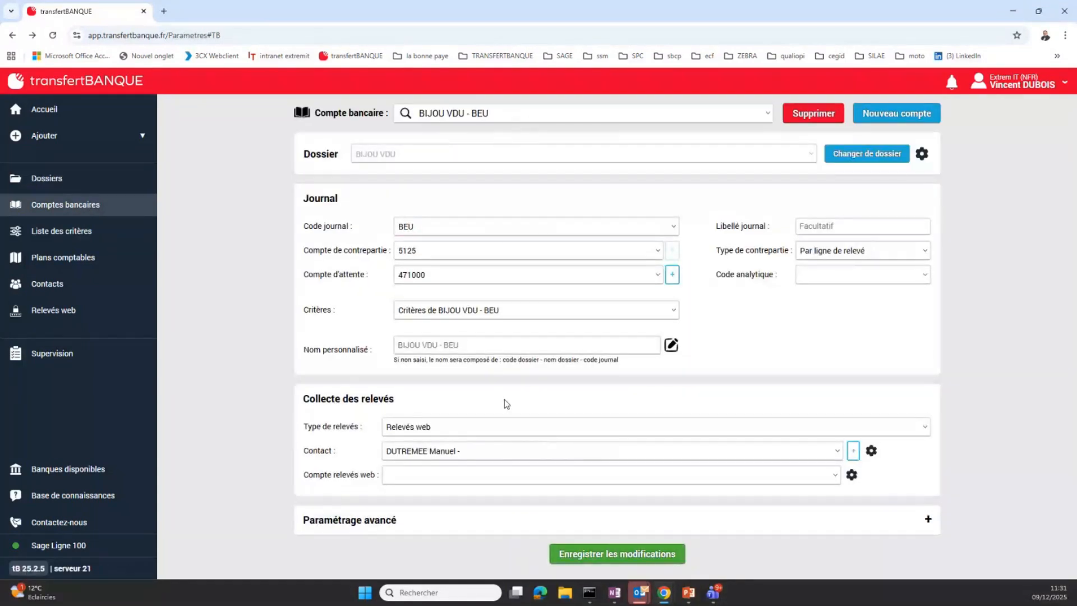
pyautogui.click(924, 430)
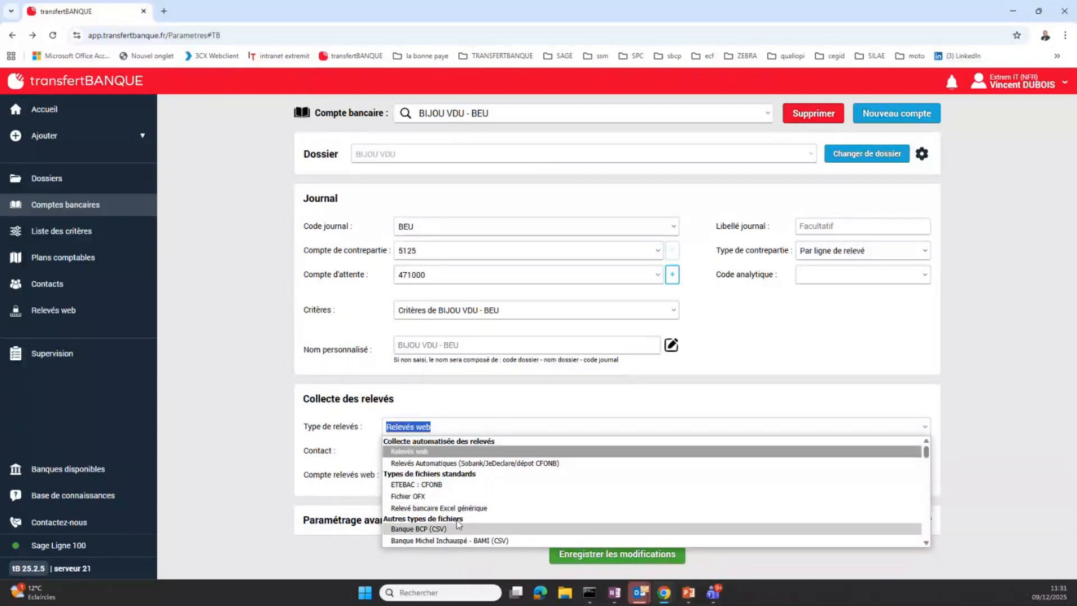
pyautogui.scroll(-2, 457, 520)
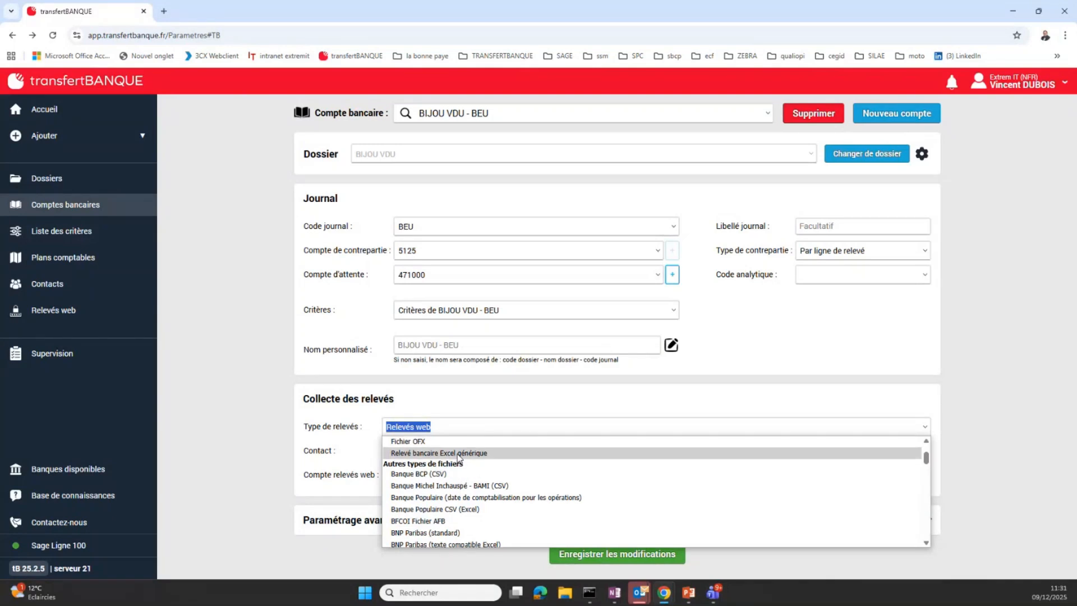
pyautogui.scroll(2, 457, 477)
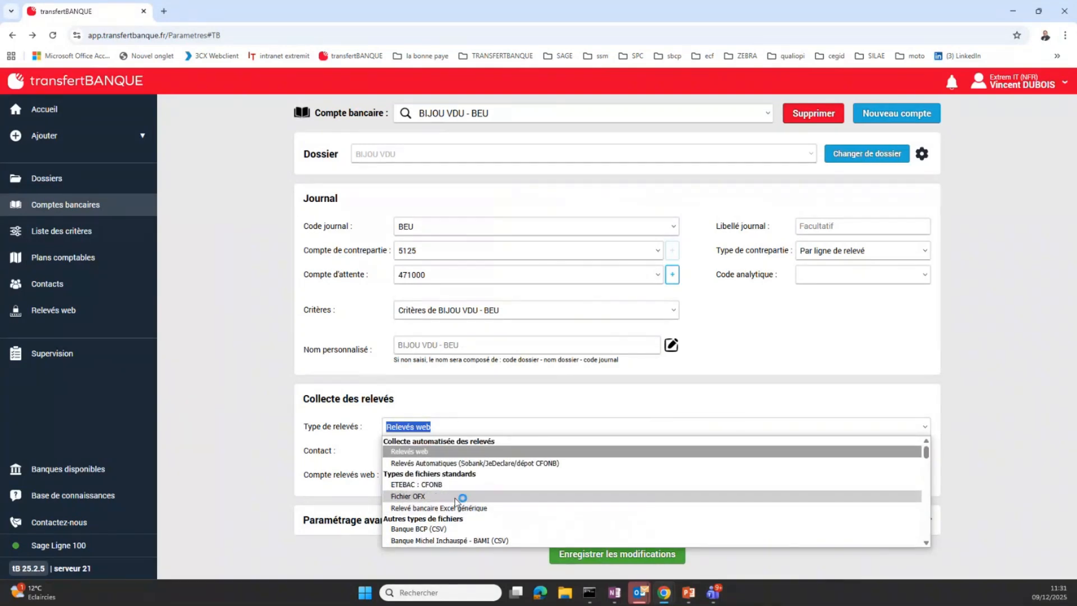
pyautogui.scroll(-10, 457, 489)
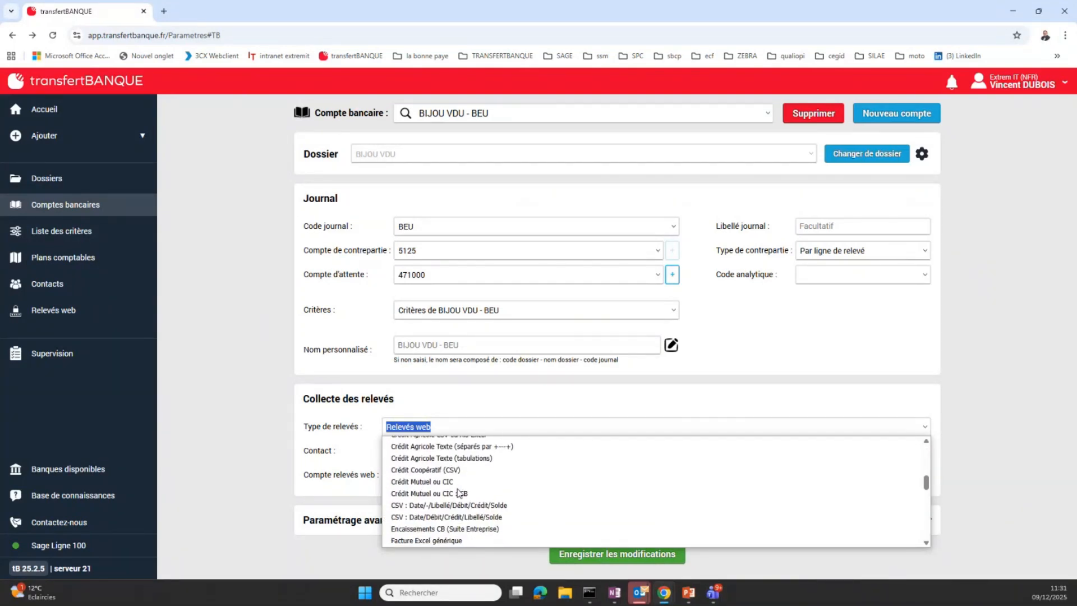
pyautogui.scroll(-4, 458, 492)
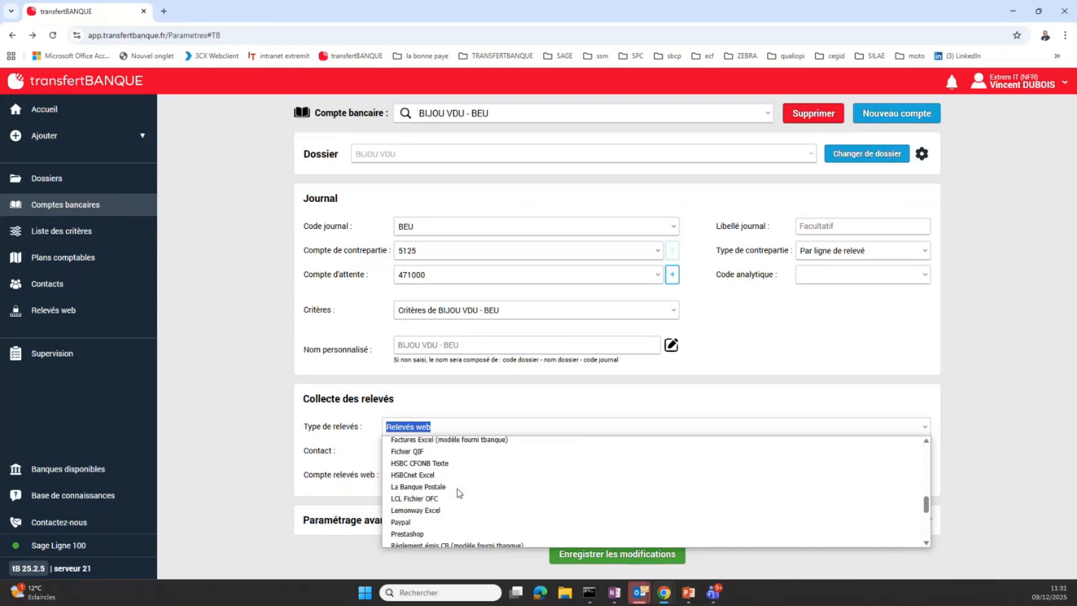
pyautogui.scroll(-2, 458, 492)
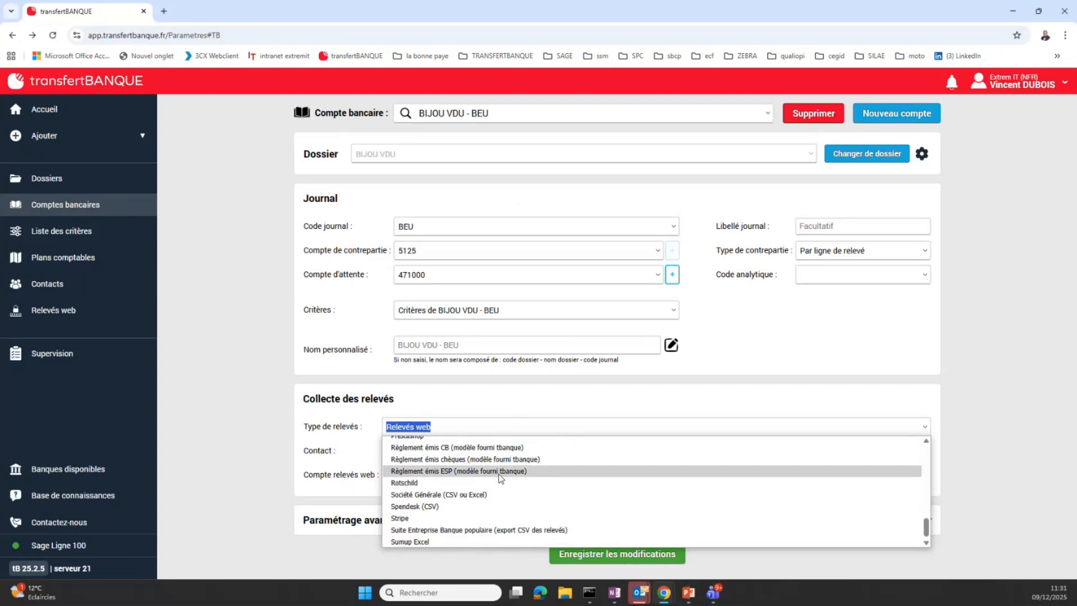
pyautogui.click(980, 410)
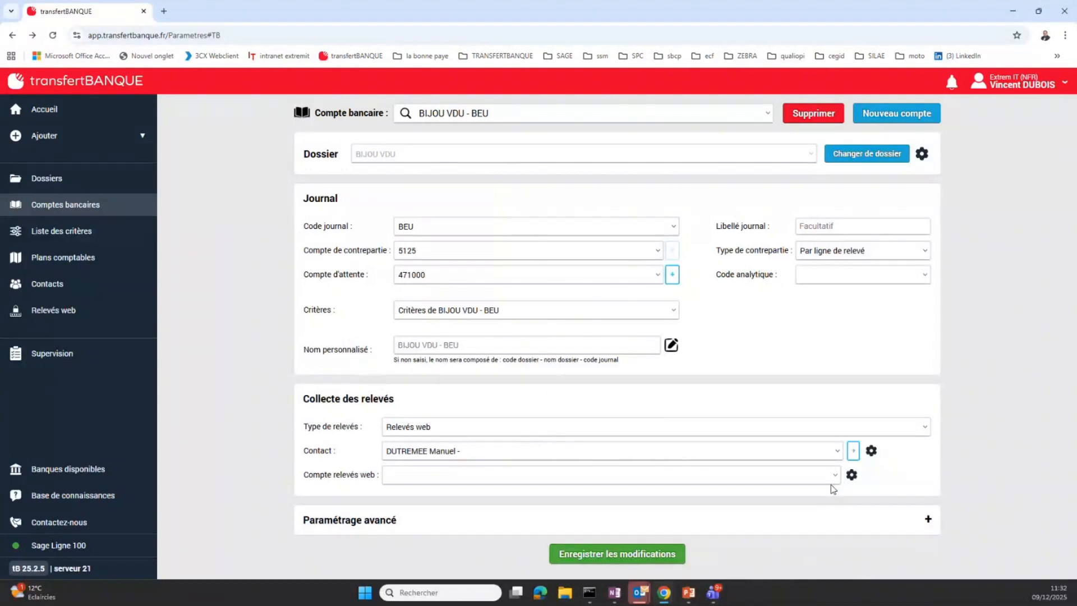
# Start a new bank account in the assistant and select the second BIJOU VDU dossier for it
pyautogui.click(921, 120)
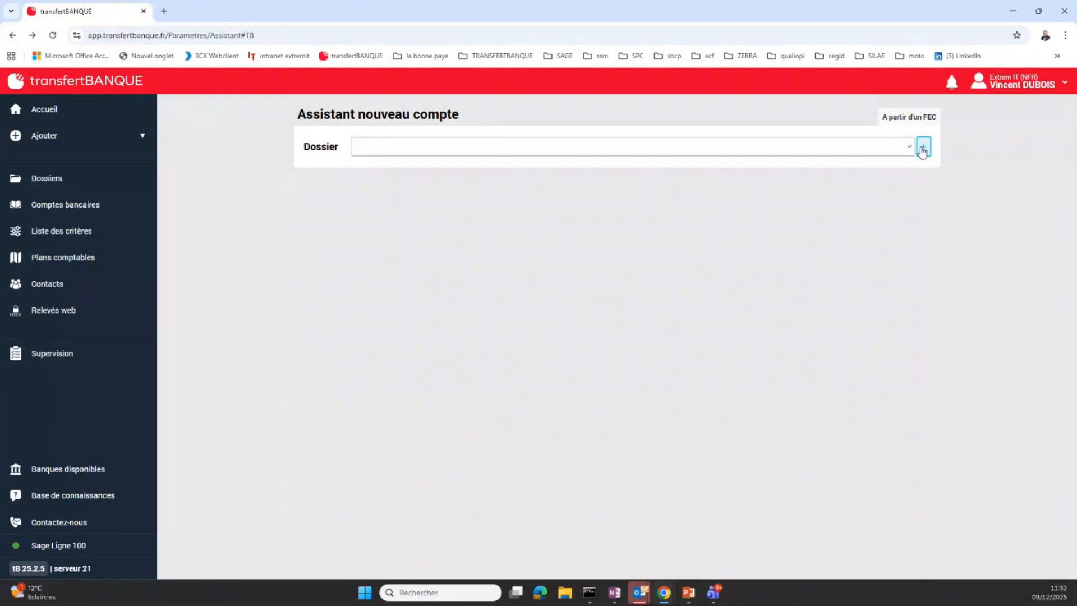
pyautogui.click(912, 148)
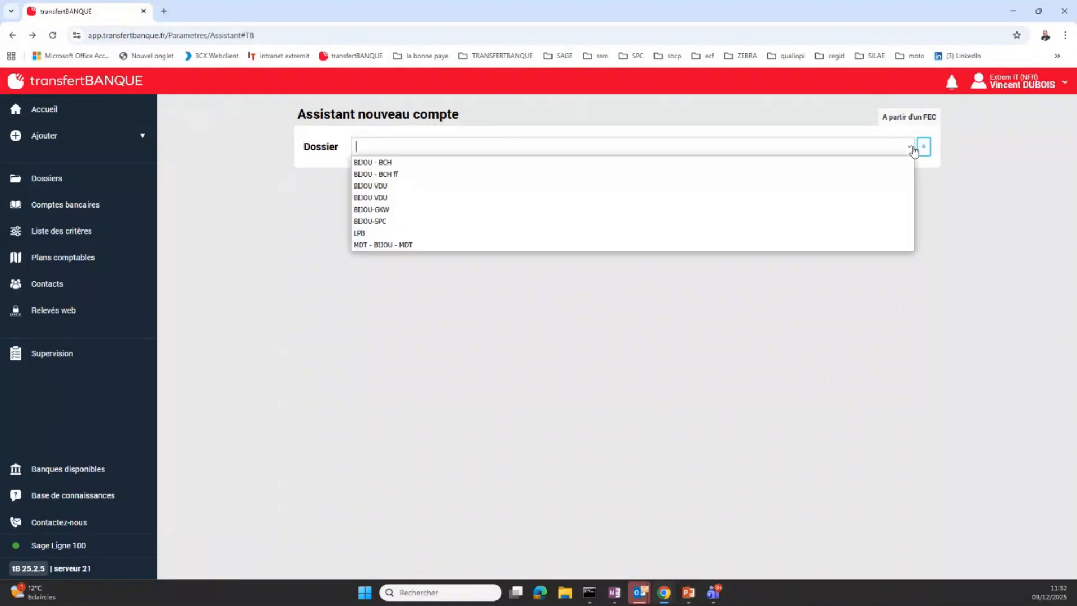
pyautogui.click(518, 198)
pyautogui.click(629, 190)
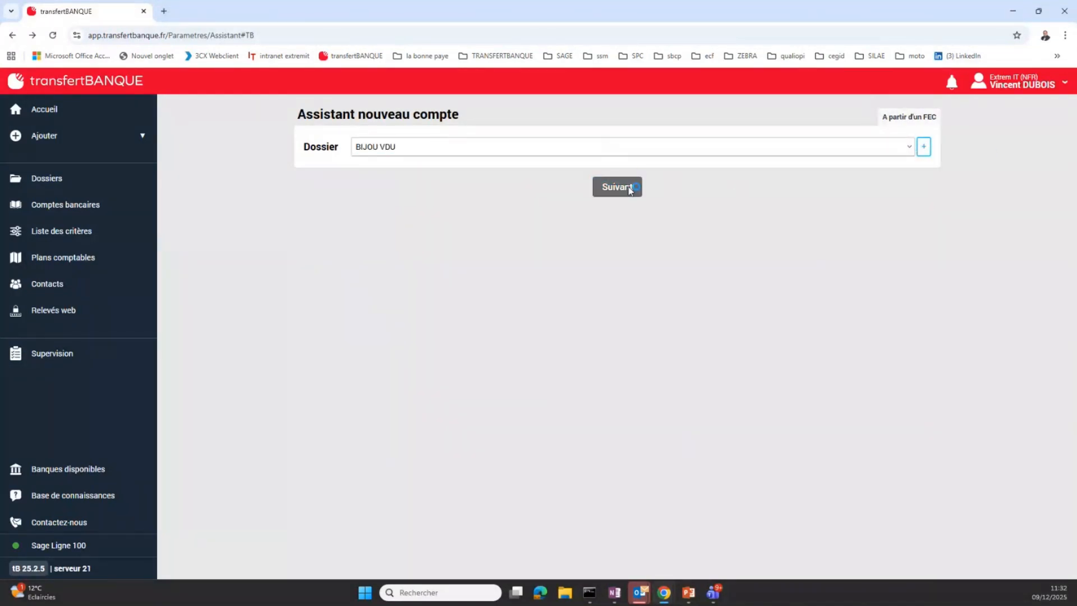
# Set the journal code to BRD - Banque Rivas & Duras and the counterpart account to 512120, and continue to statement collection
pyautogui.click(673, 218)
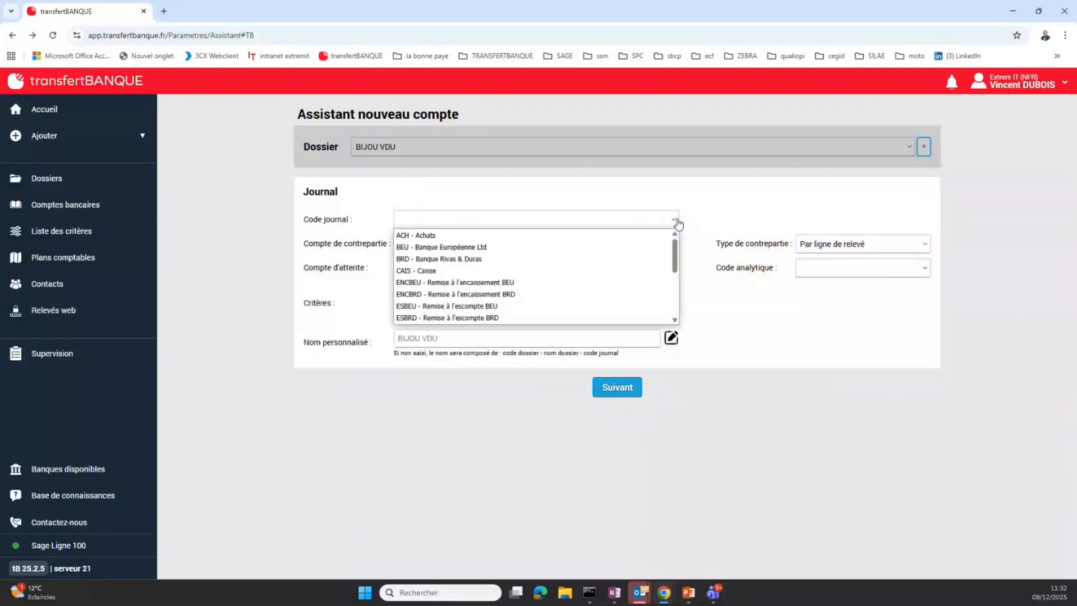
pyautogui.click(675, 302)
pyautogui.moveTo(675, 290); pyautogui.dragTo(677, 247)
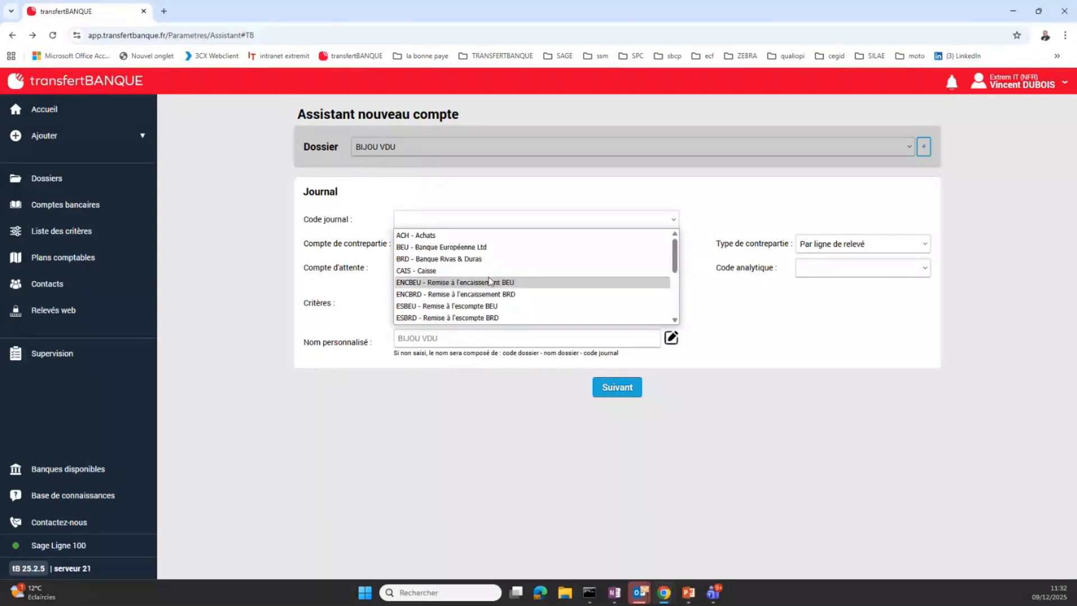
pyautogui.click(474, 259)
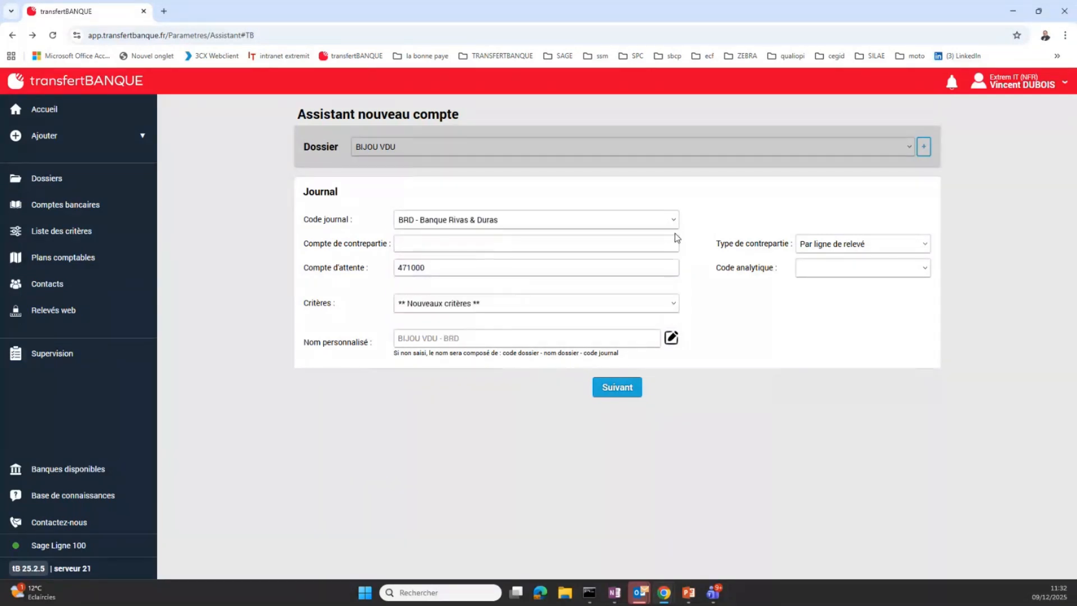
pyautogui.click(641, 241)
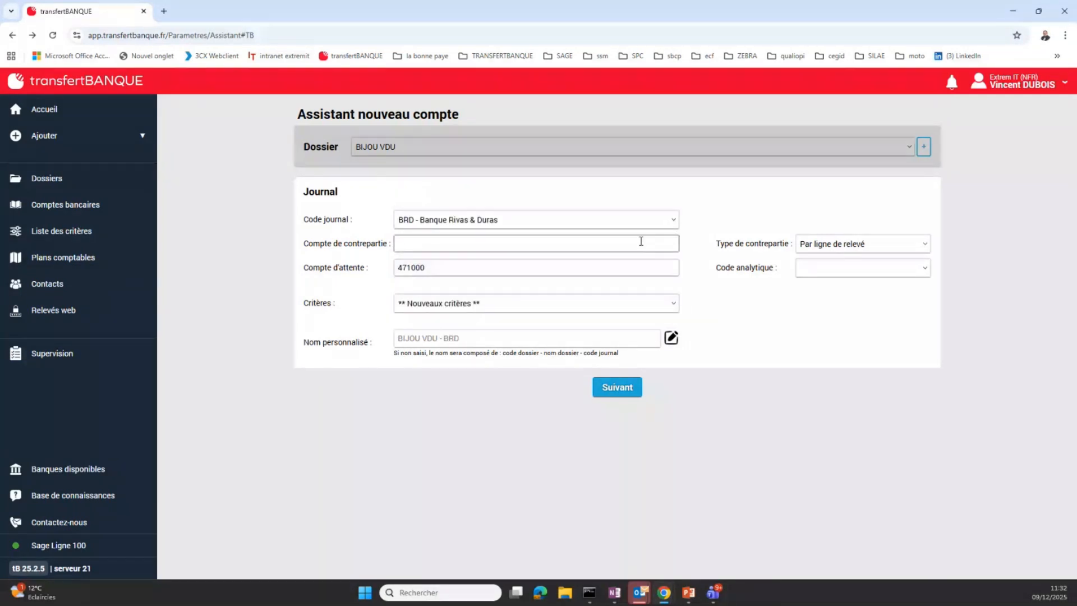
pyautogui.write('512')
pyautogui.press('Tab')
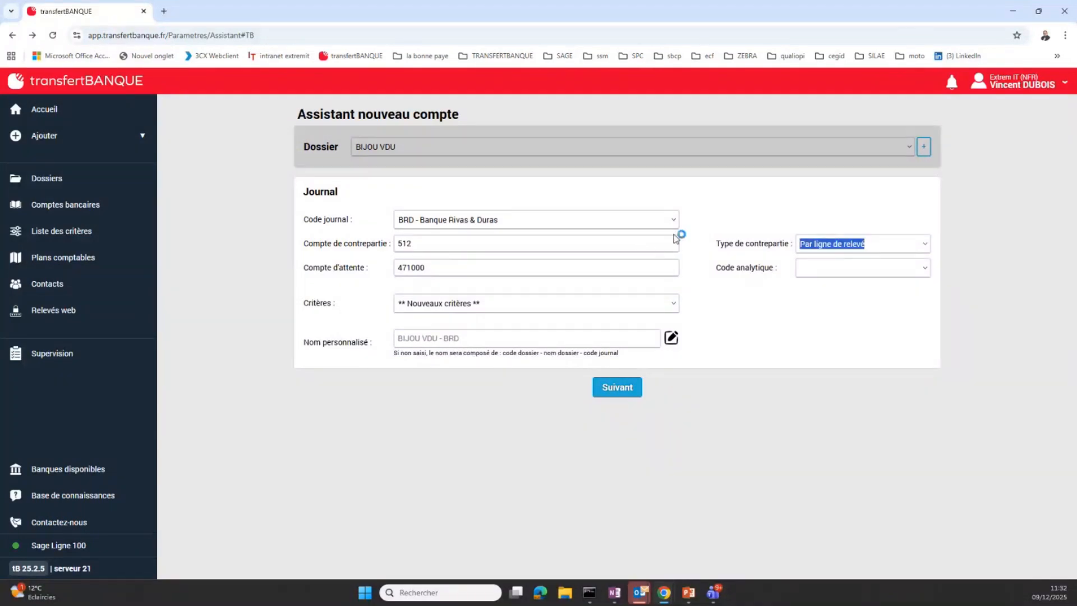
pyautogui.click(646, 246)
pyautogui.write('120')
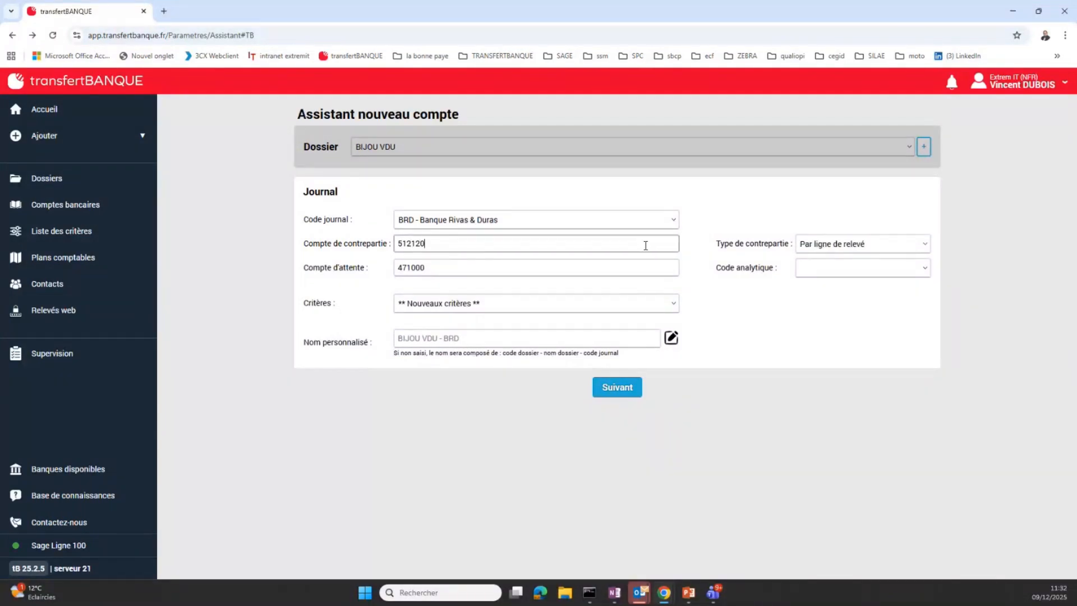
pyautogui.press('Tab')
pyautogui.click(632, 388)
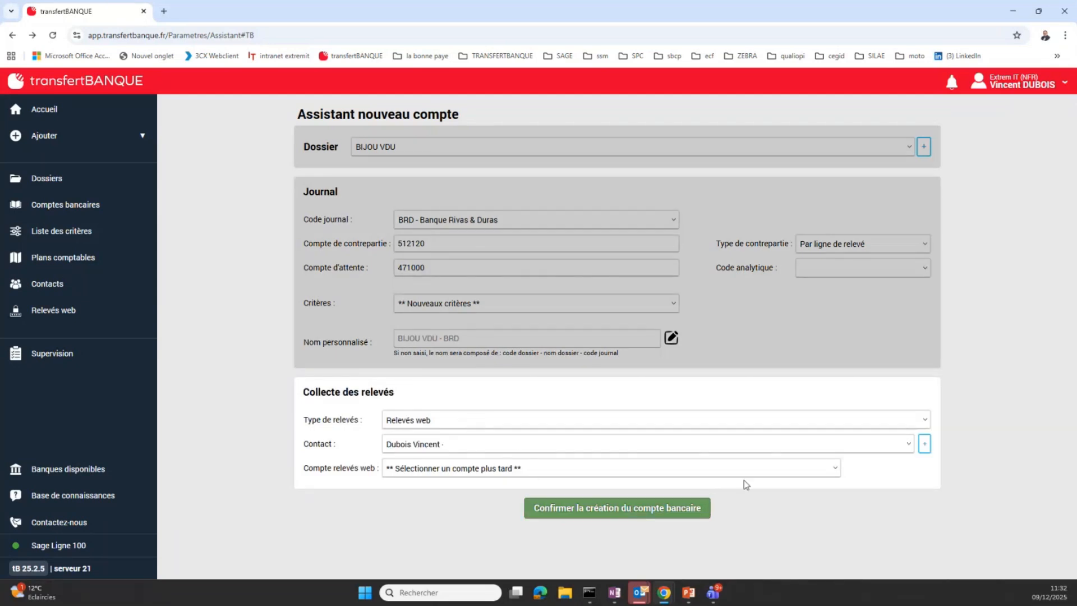
# Try to confirm the new BRD bank account, choose to select another contact, and examine the available contacts without changing the selection
pyautogui.click(674, 515)
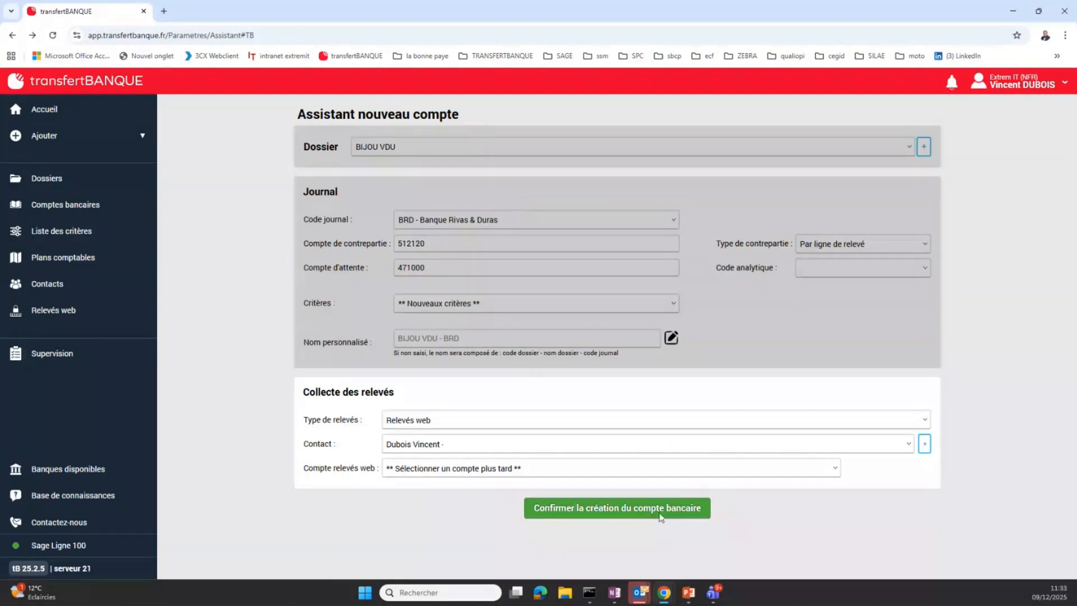
pyautogui.click(661, 518)
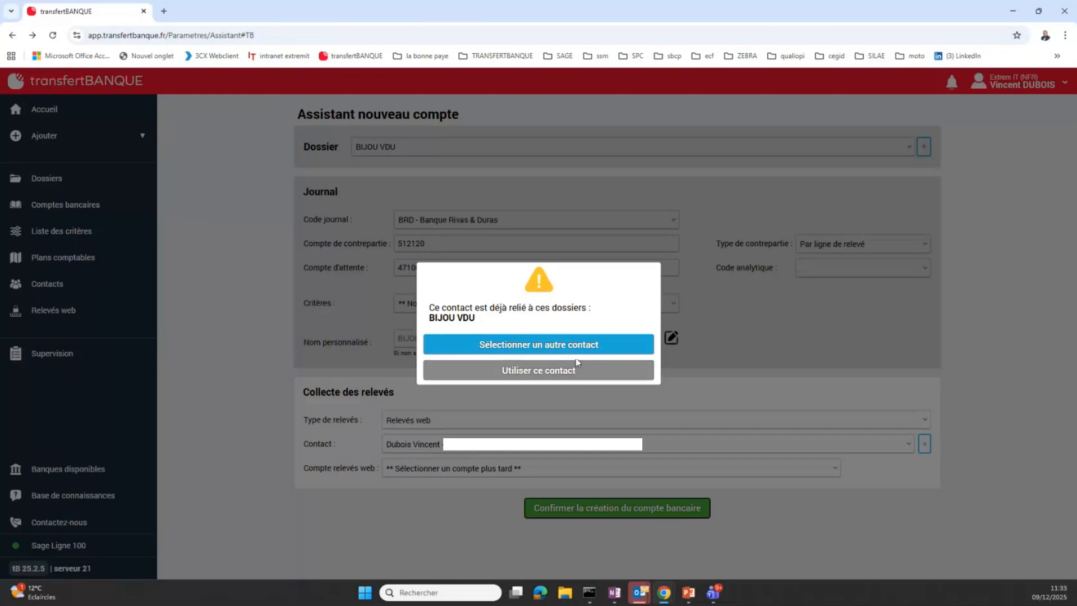
pyautogui.click(578, 348)
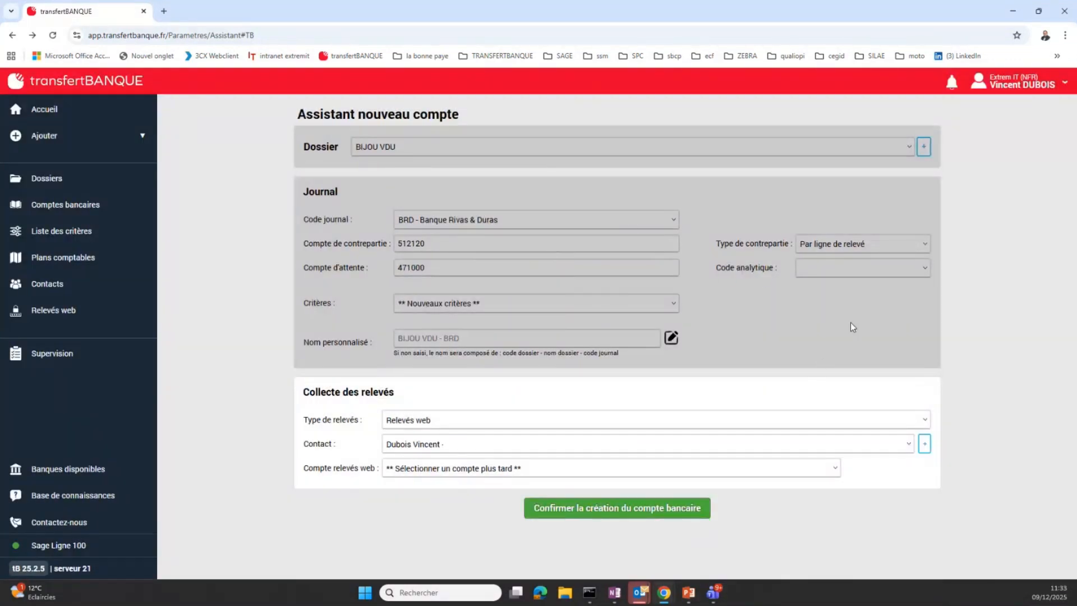
pyautogui.click(513, 444)
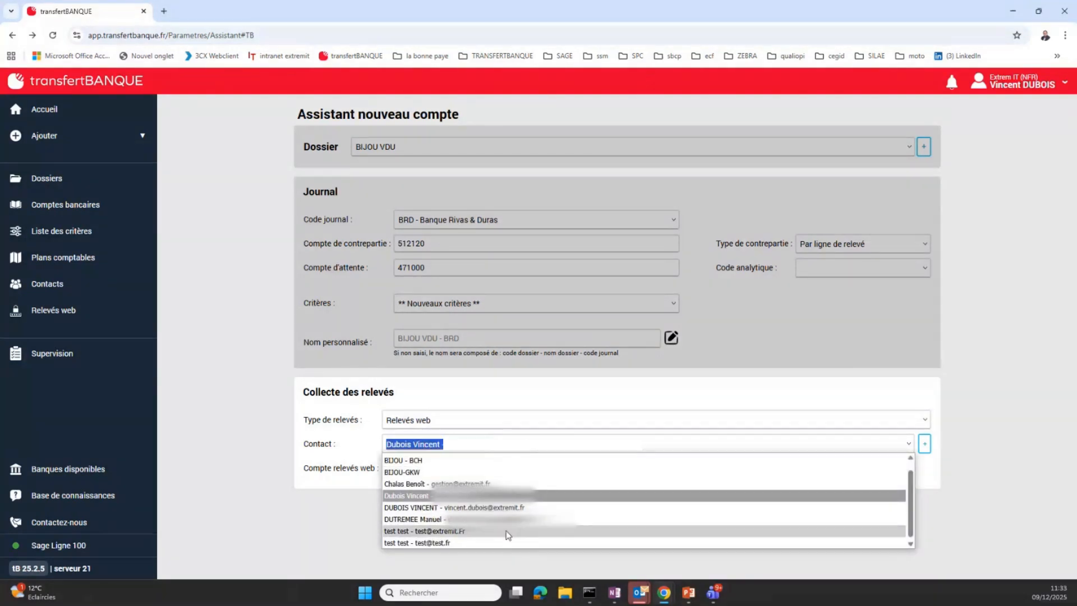
pyautogui.click(969, 432)
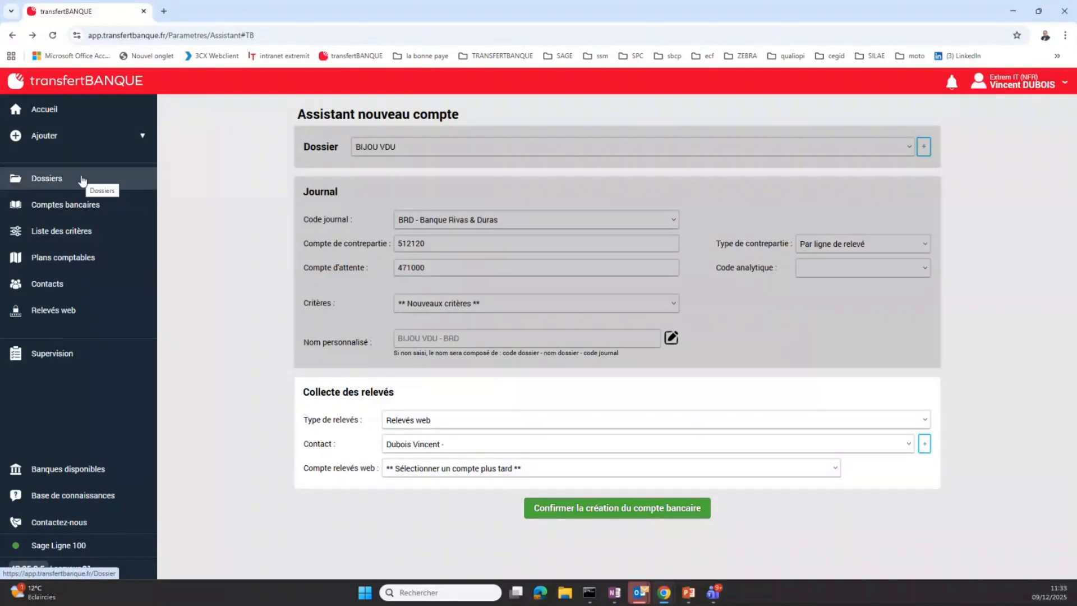
# Return to the home page, select the BIJOU VDU - BRD bank account, try to prepare its entries, and dismiss the message
pyautogui.click(71, 115)
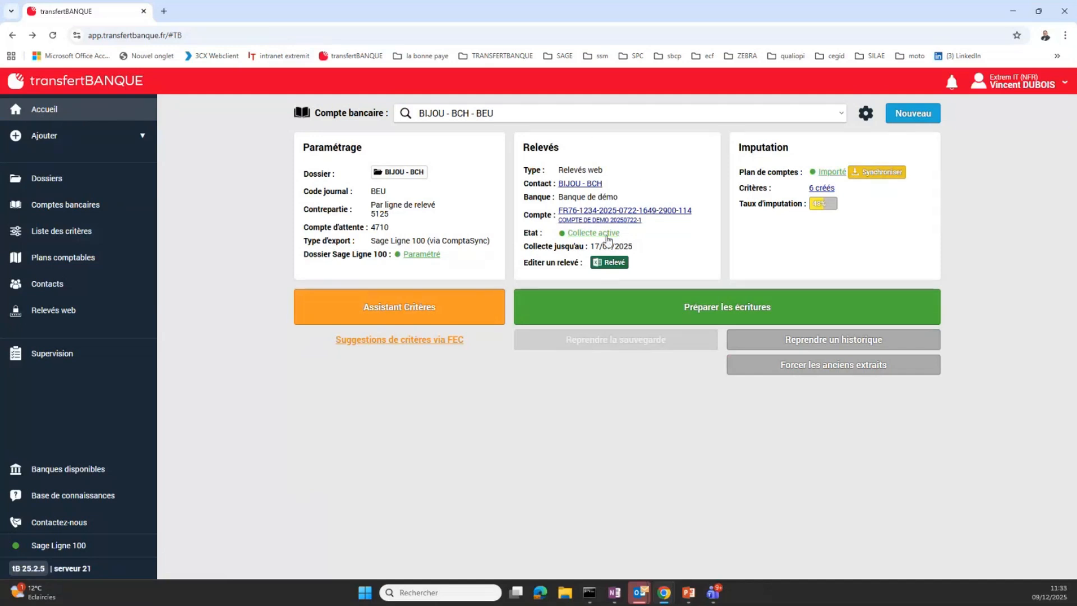
pyautogui.click(595, 115)
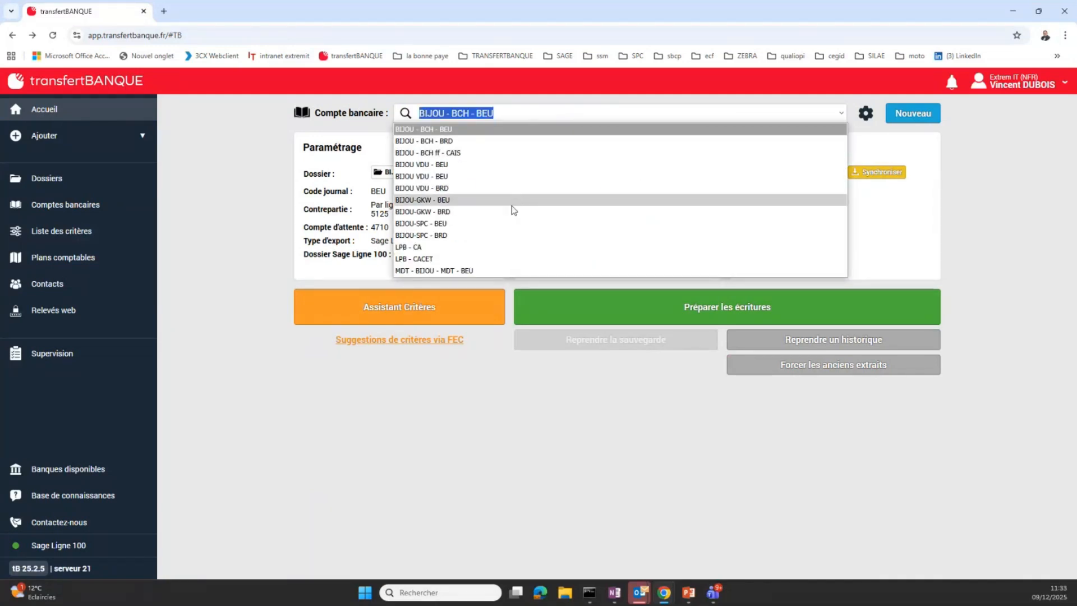
pyautogui.click(500, 188)
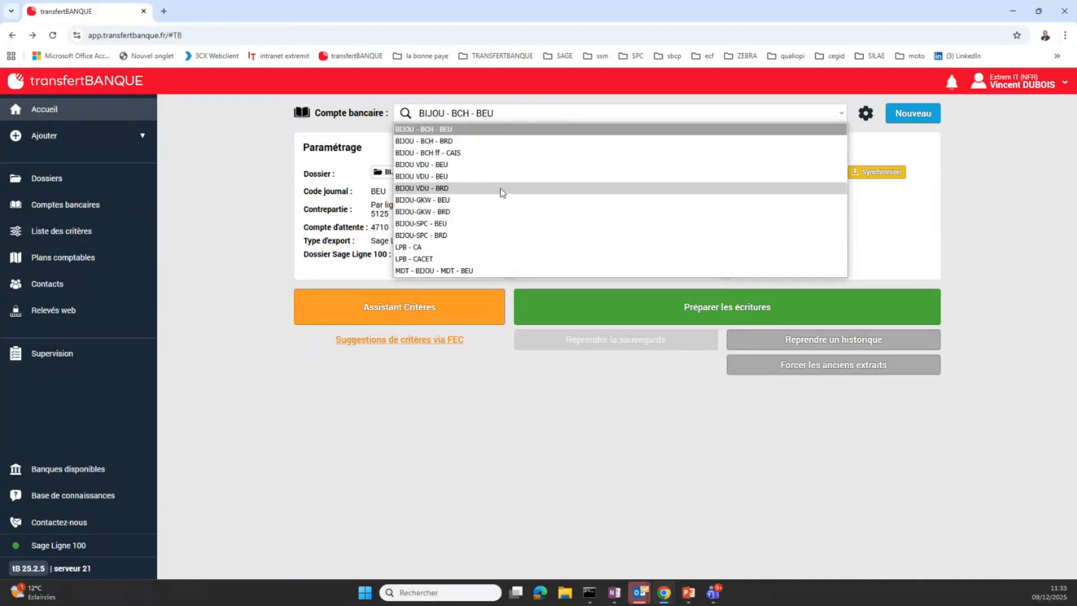
pyautogui.click(727, 301)
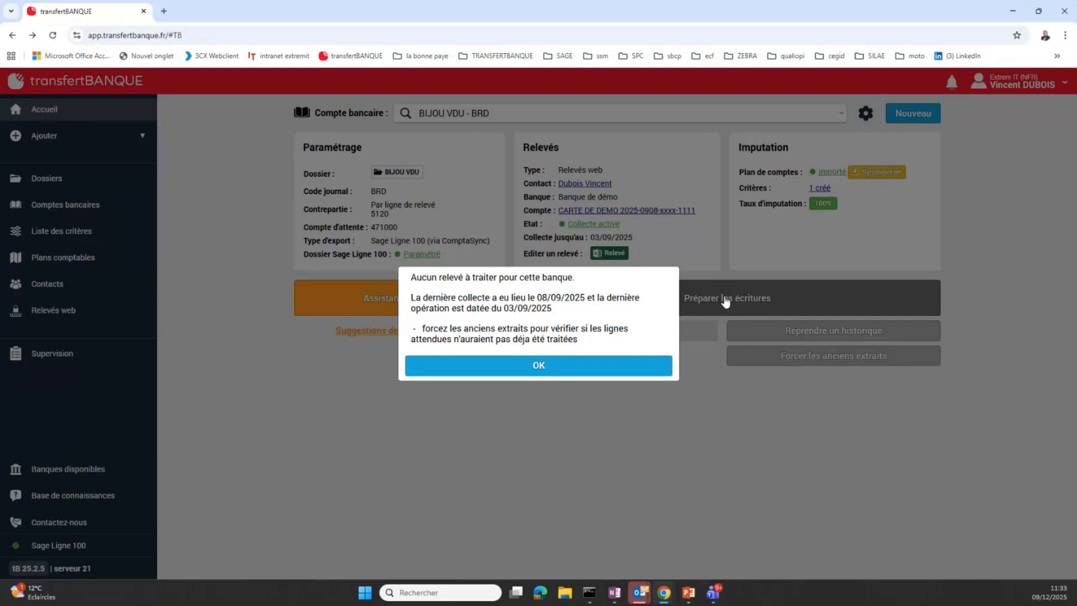
pyautogui.click(568, 374)
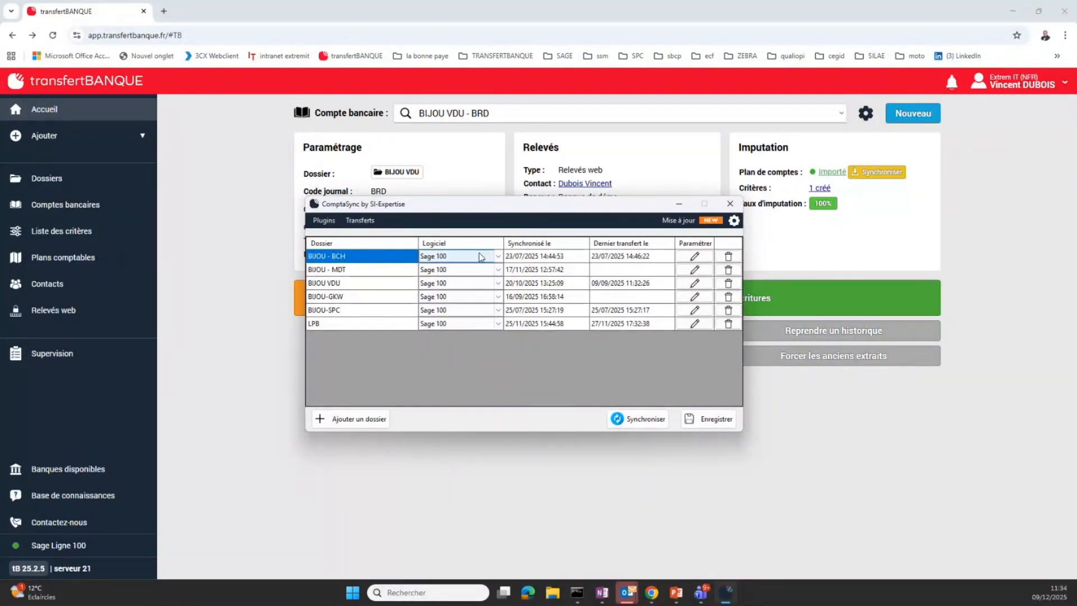
# In ComptaSync, examine the BIJOU VDU dossier's Sage 100 On Premise file path and Sage 100 SPC settings, and close them without saving
pyautogui.click(328, 283)
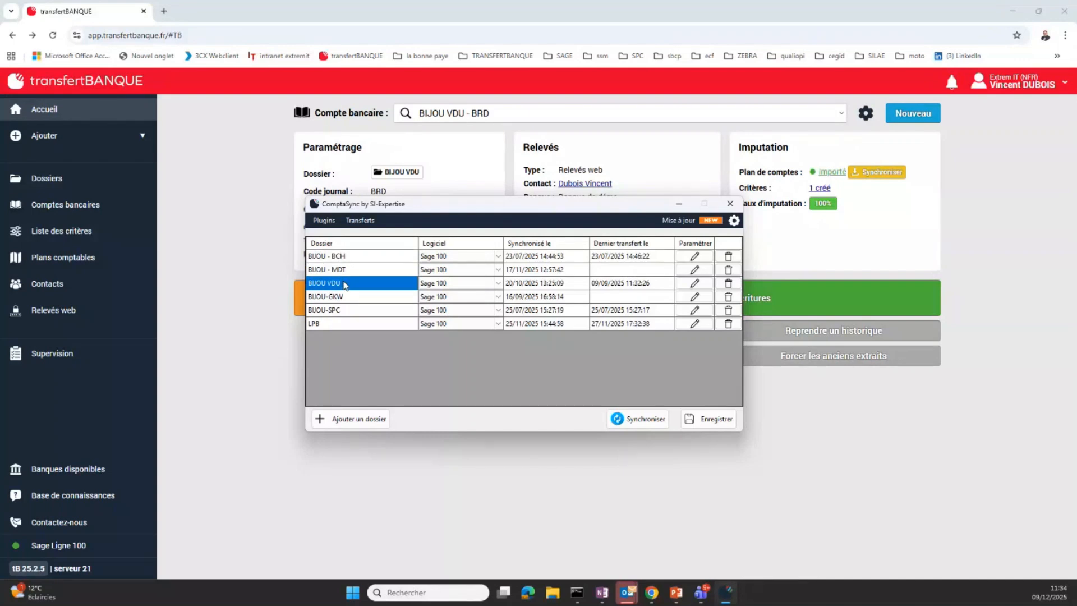
pyautogui.click(695, 285)
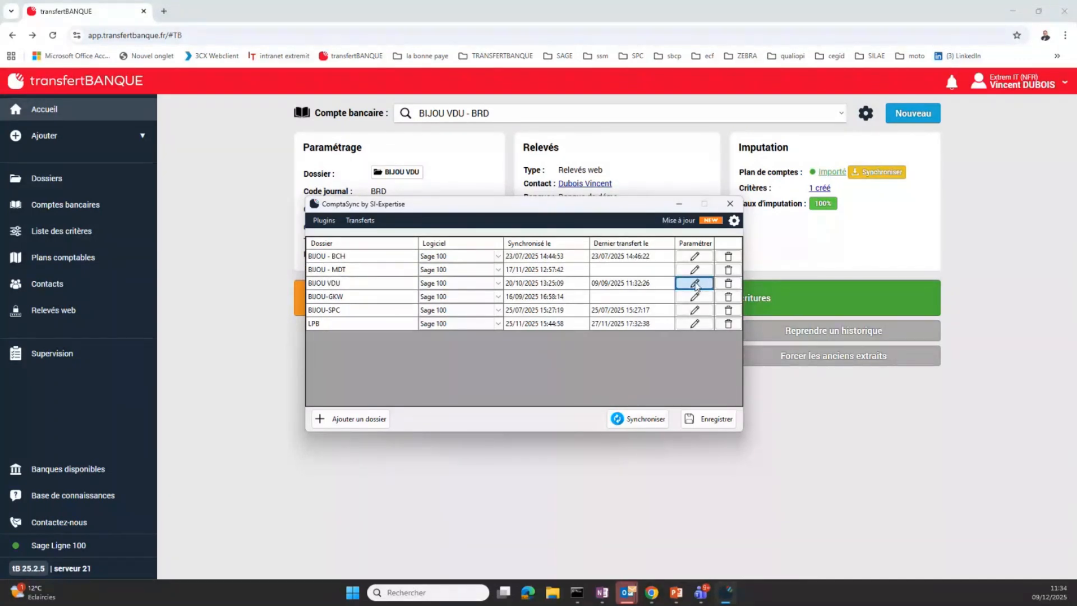
pyautogui.click(694, 285)
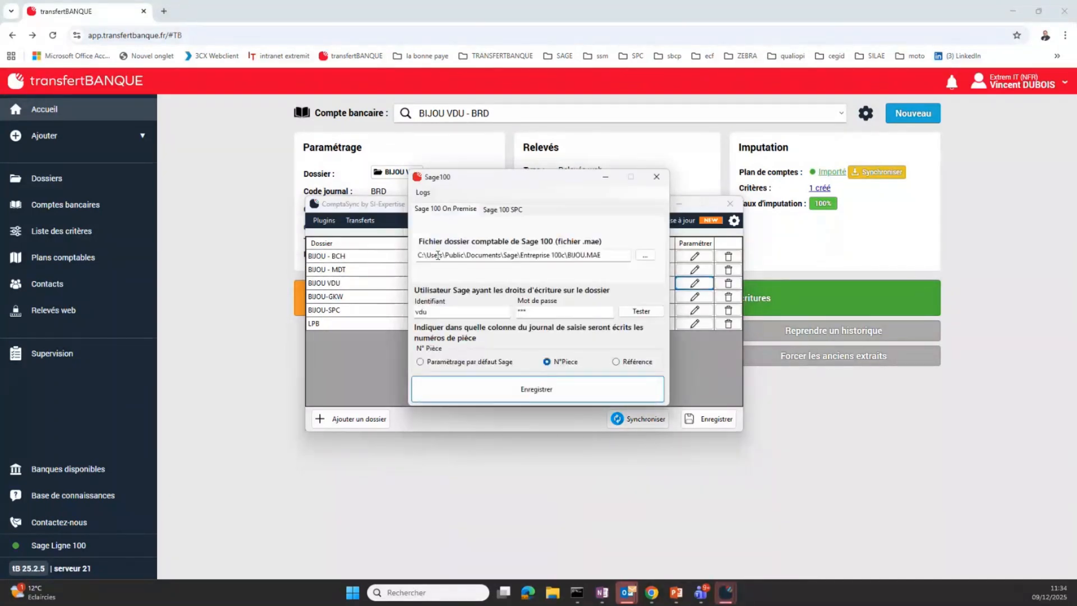
pyautogui.moveTo(484, 256); pyautogui.dragTo(601, 257)
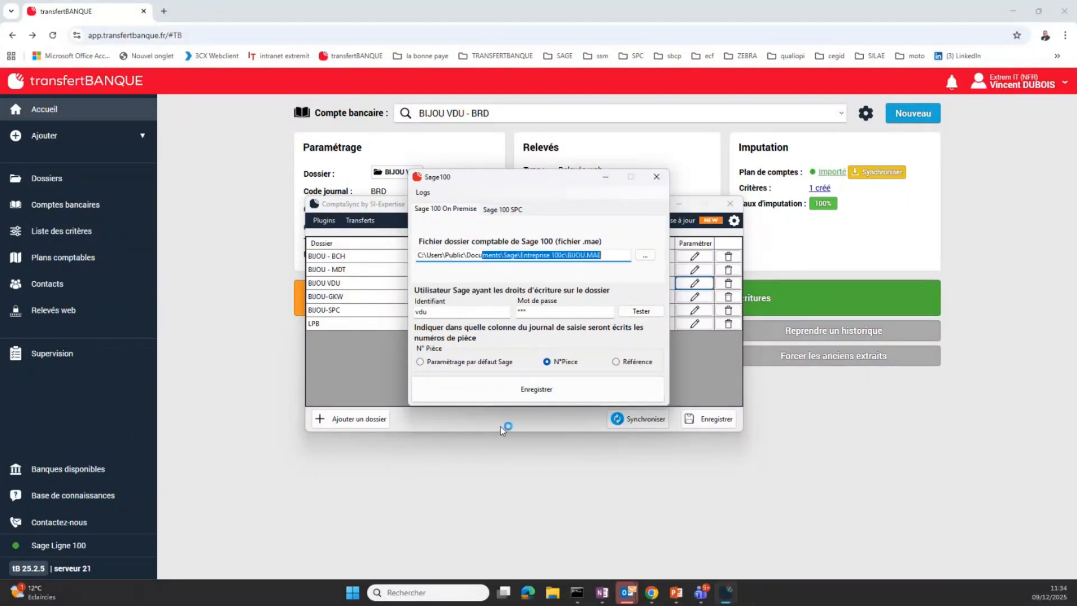
pyautogui.click(498, 211)
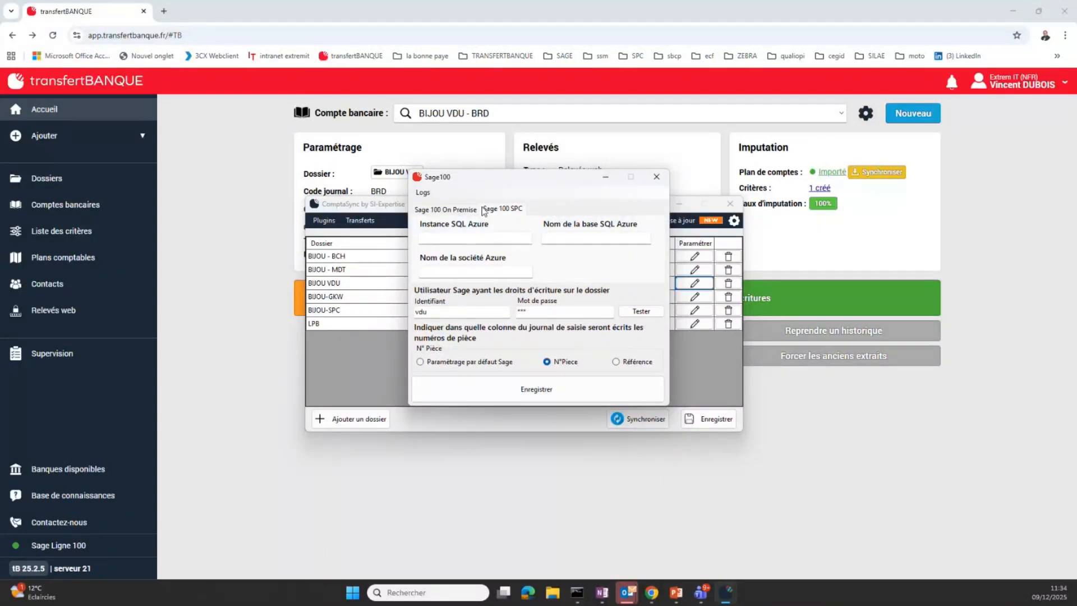
pyautogui.click(657, 176)
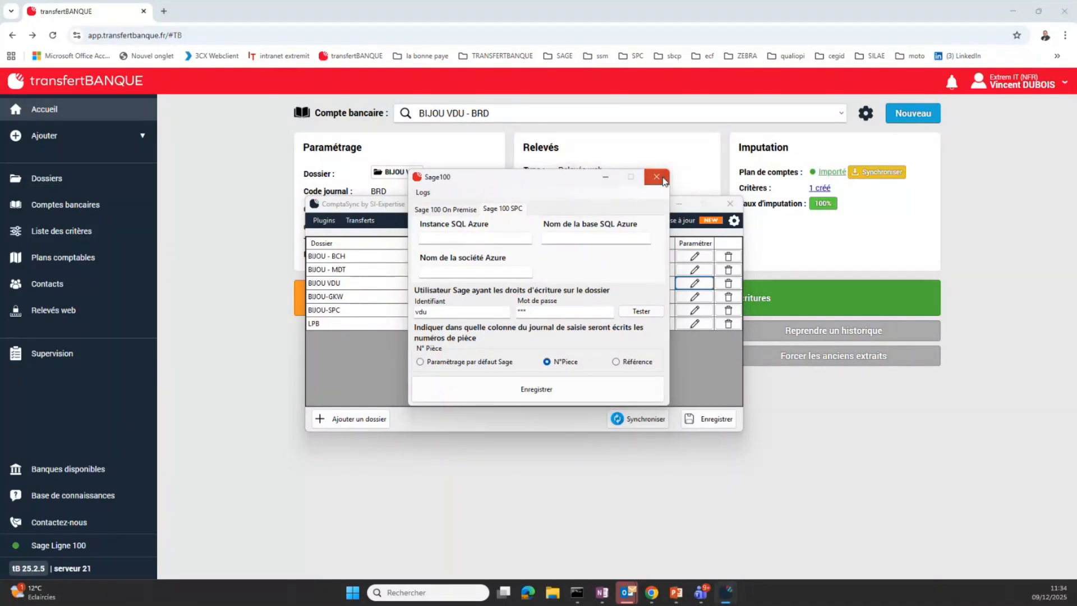
# Review the ComptaSync transfer history down to the BIJOU VDU - BRD entries, refresh it, and close ComptaSync
pyautogui.click(362, 220)
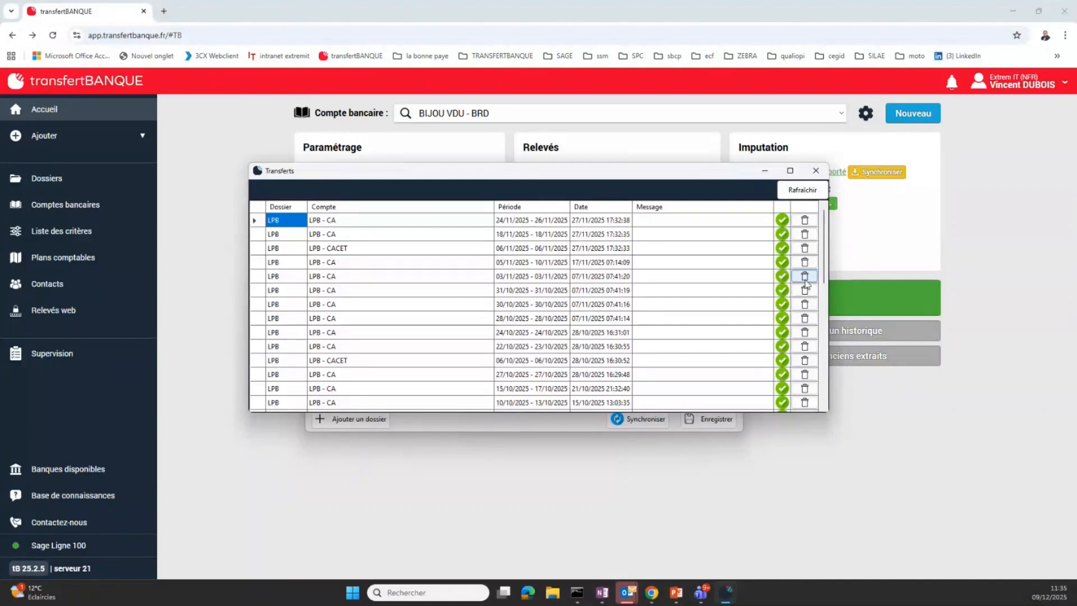
pyautogui.moveTo(824, 278); pyautogui.dragTo(842, 421)
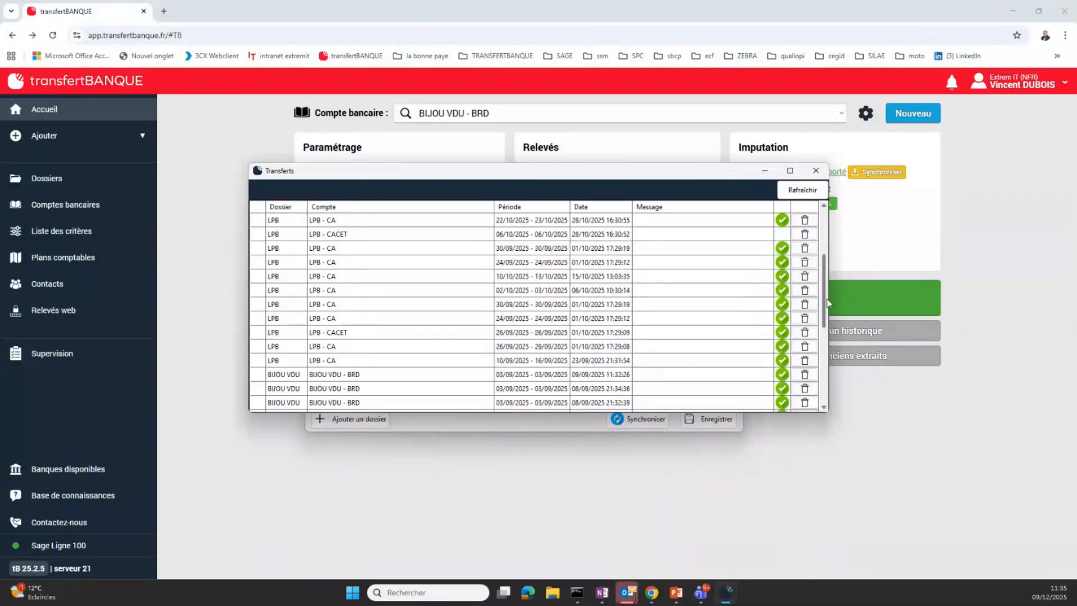
pyautogui.click(803, 191)
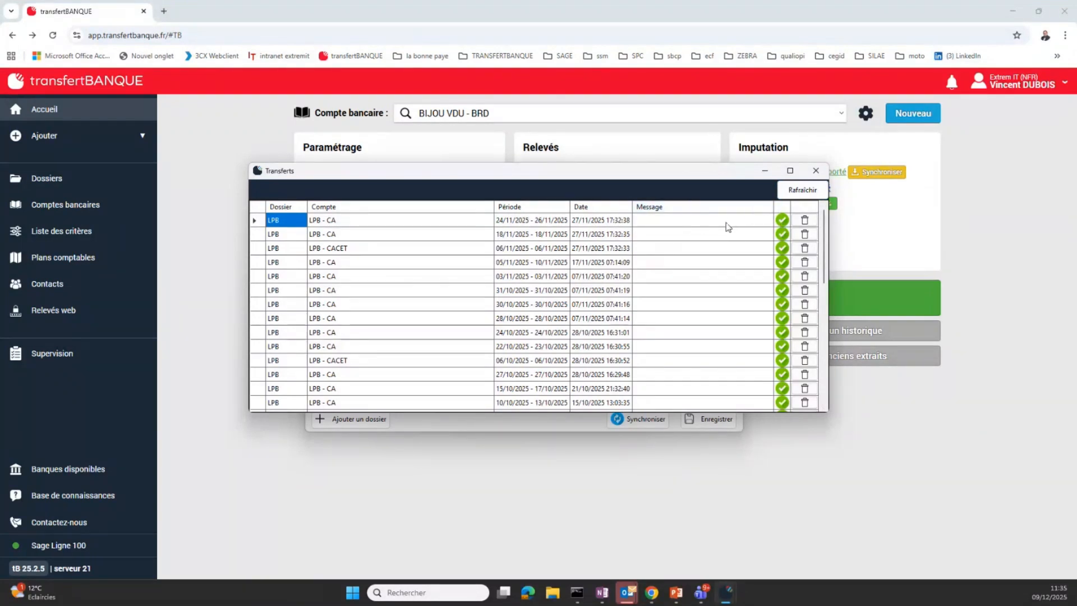
pyautogui.click(823, 172)
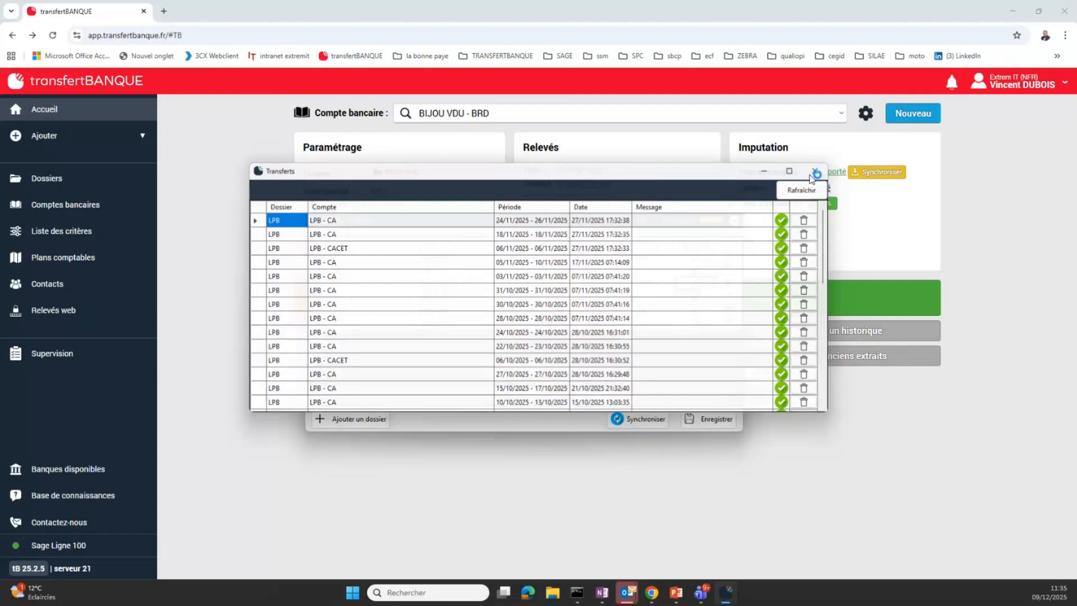
pyautogui.click(732, 204)
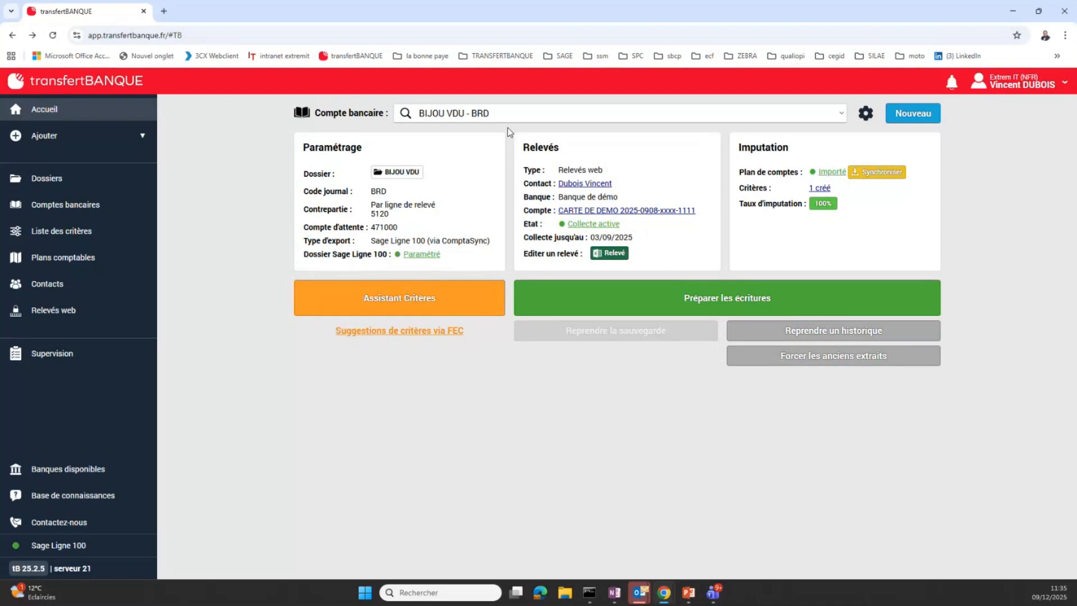
# Select the second BIJOU VDU - BEU bank account, try to prepare its entries, and dismiss the message
pyautogui.click(509, 113)
pyautogui.click(478, 176)
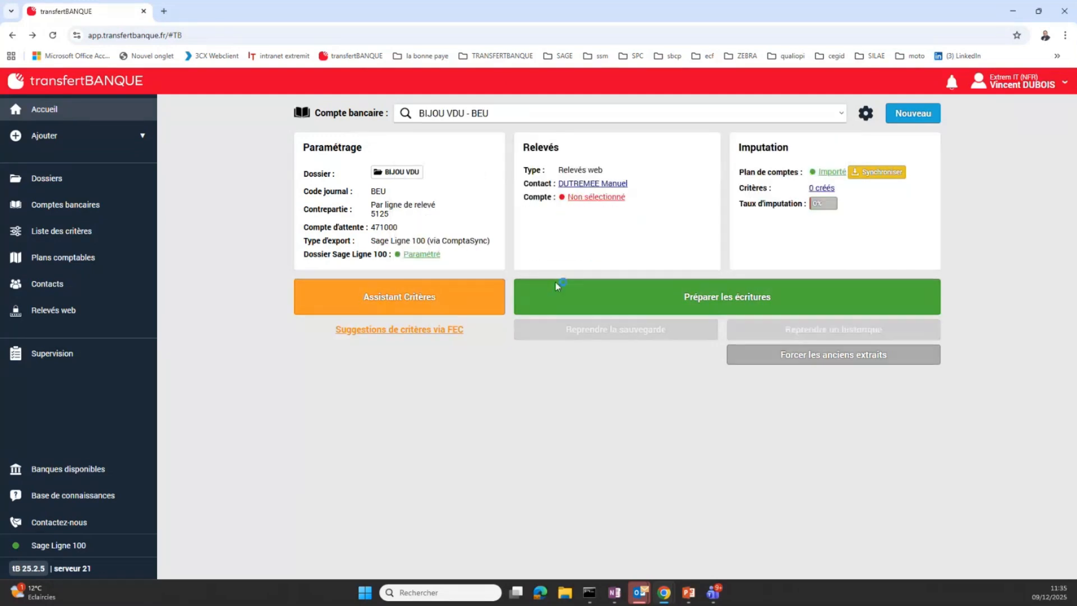
pyautogui.click(695, 294)
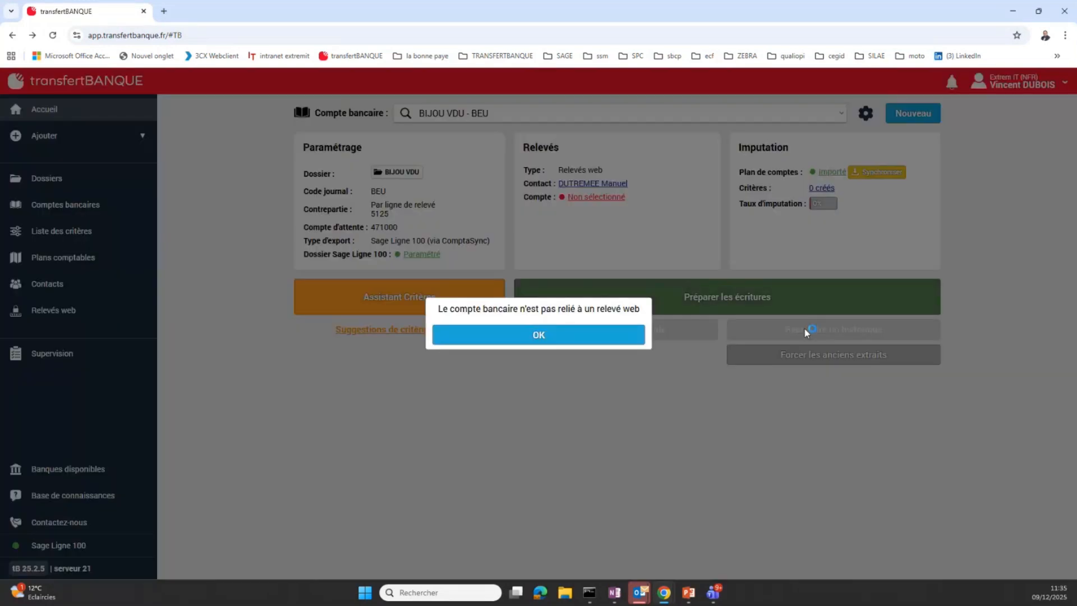
pyautogui.click(628, 337)
# Select the first BIJOU VDU - BEU bank account, prepare its entries, and show only the unallocated lines
pyautogui.click(584, 111)
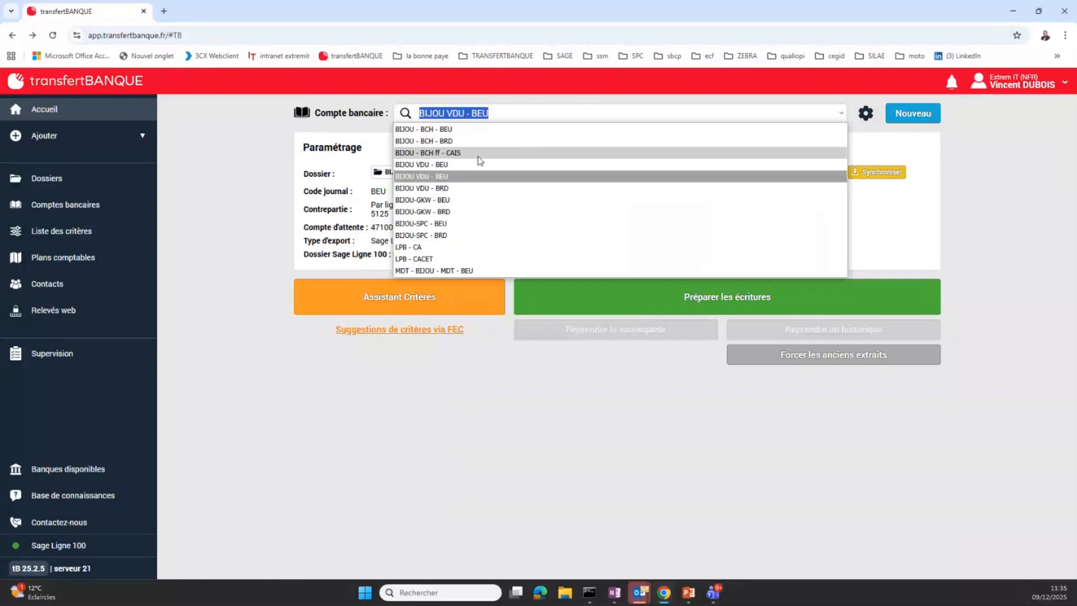
pyautogui.click(469, 166)
pyautogui.click(686, 311)
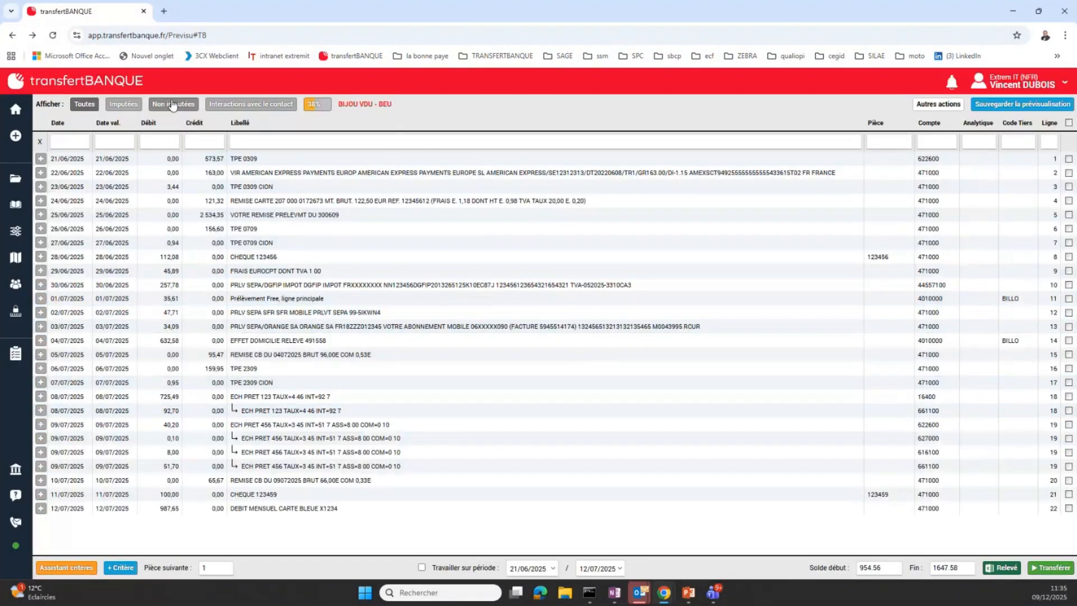
pyautogui.click(172, 105)
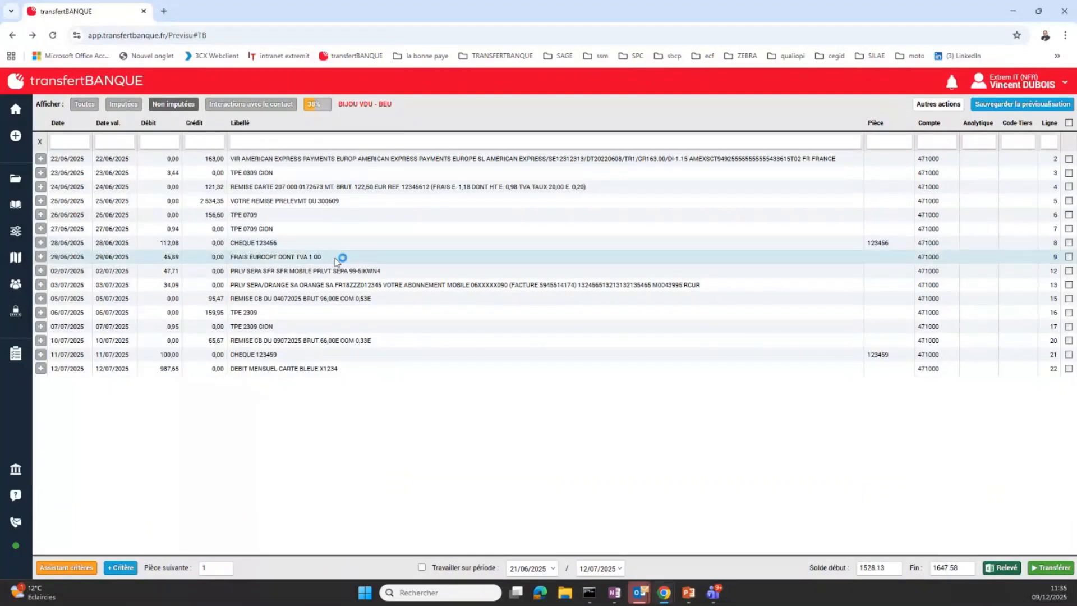
# Start a new criterion from the text "SEPA SFR" in the label of the 02/07/2025 SFR Mobile direct debit
pyautogui.doubleClick(277, 272)
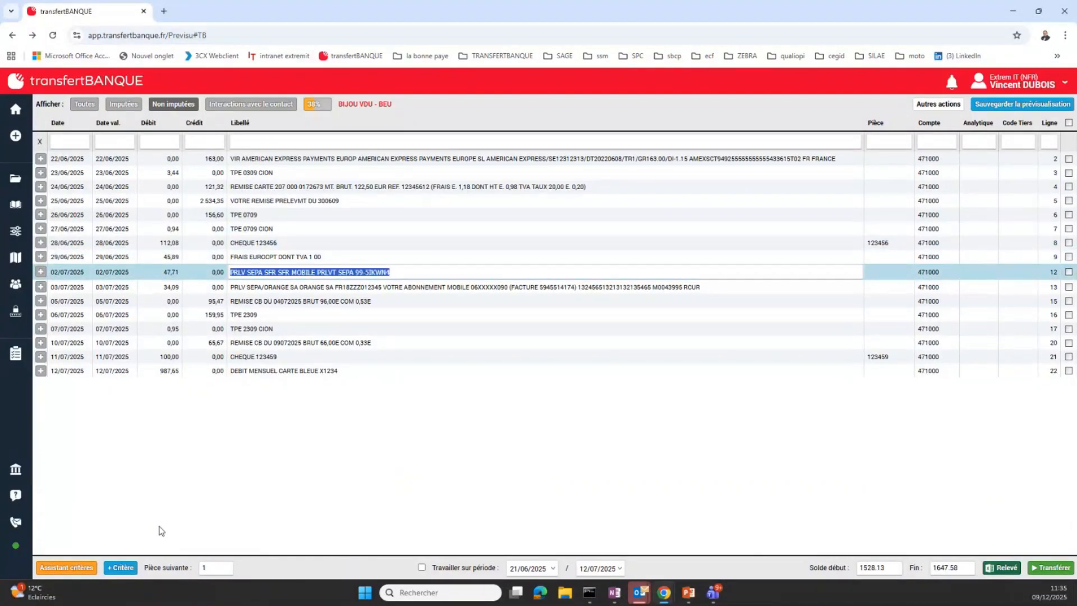
pyautogui.click(292, 258)
pyautogui.doubleClick(251, 272)
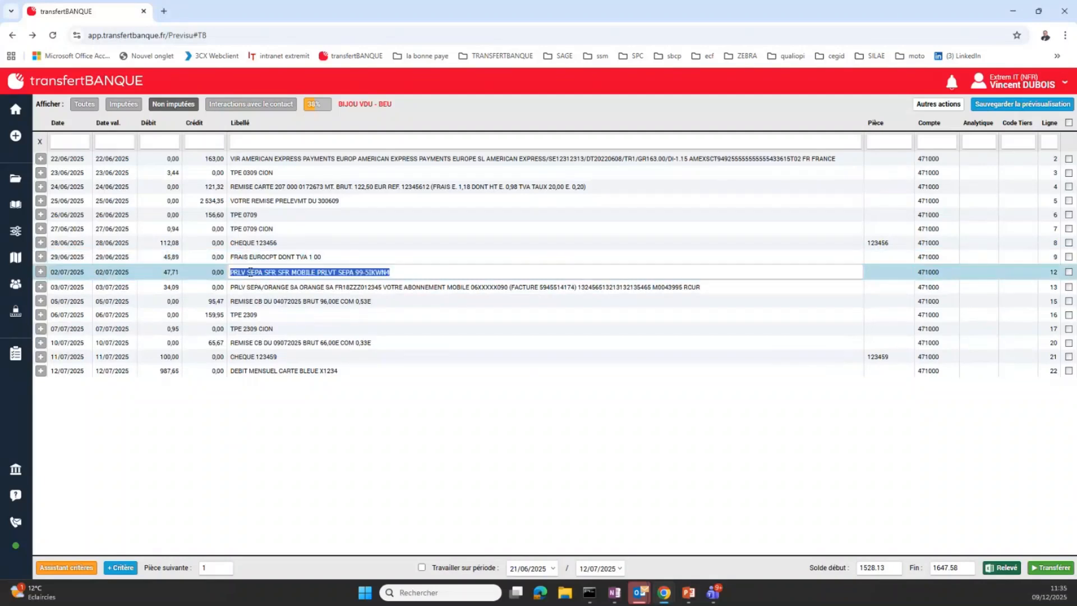
pyautogui.click(366, 272)
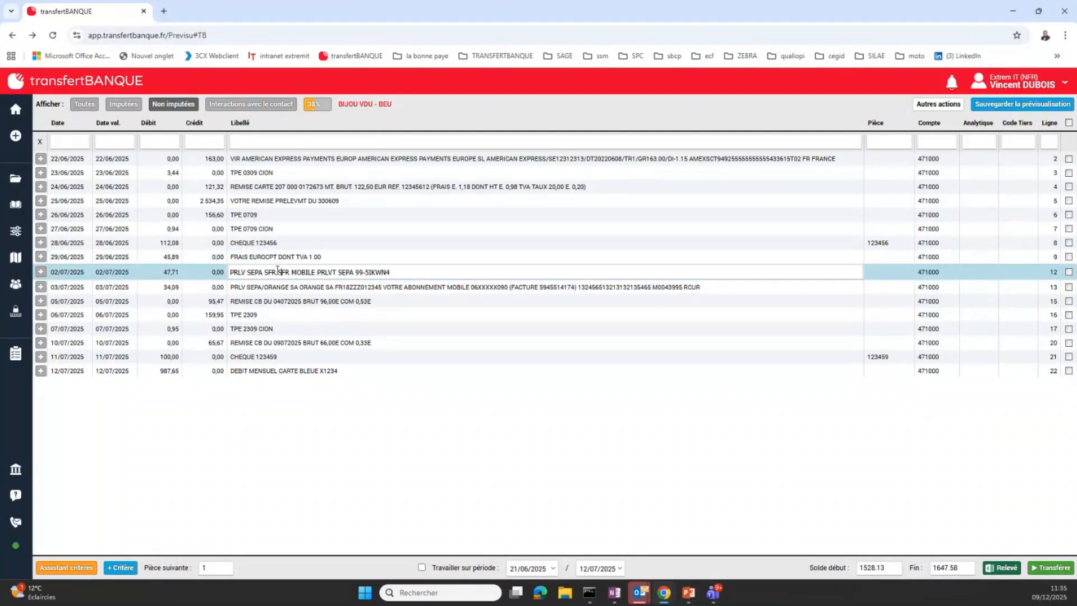
pyautogui.moveTo(275, 272); pyautogui.dragTo(253, 273)
pyautogui.click(119, 568)
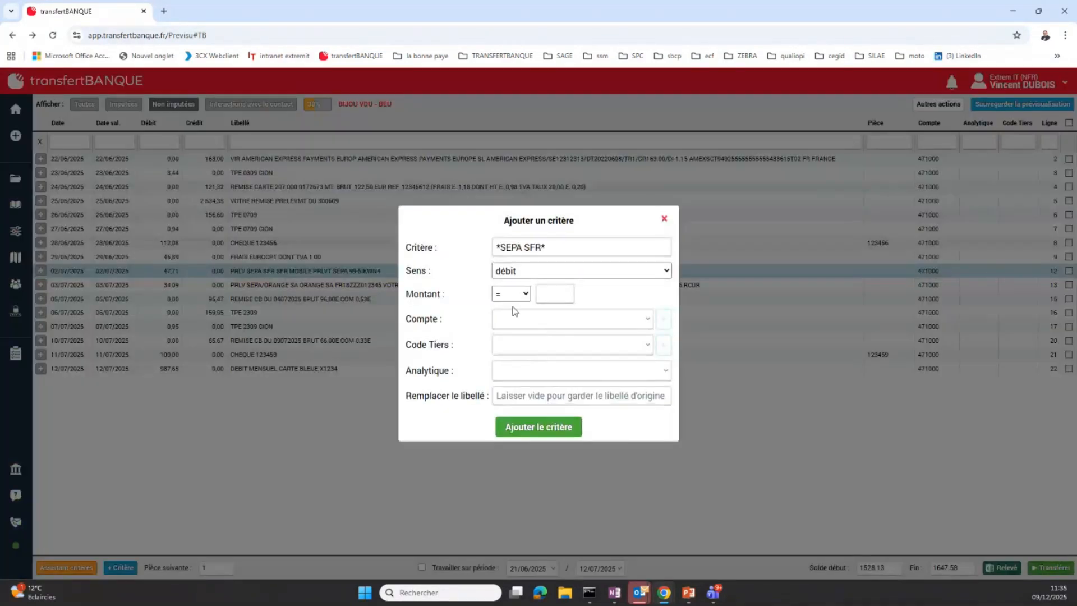
# Enter account 4010000, choose third-party code BAGUES - Bague's en or, and add the *SEPA SFR* debit criterion
pyautogui.click(514, 319)
pyautogui.write('401')
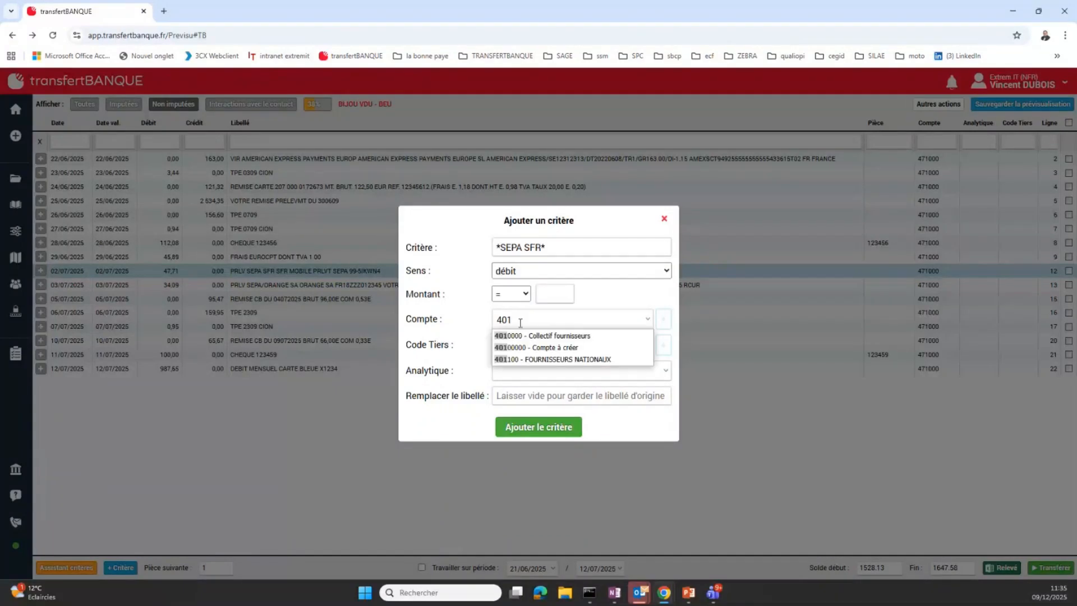
pyautogui.click(521, 351)
pyautogui.write('s')
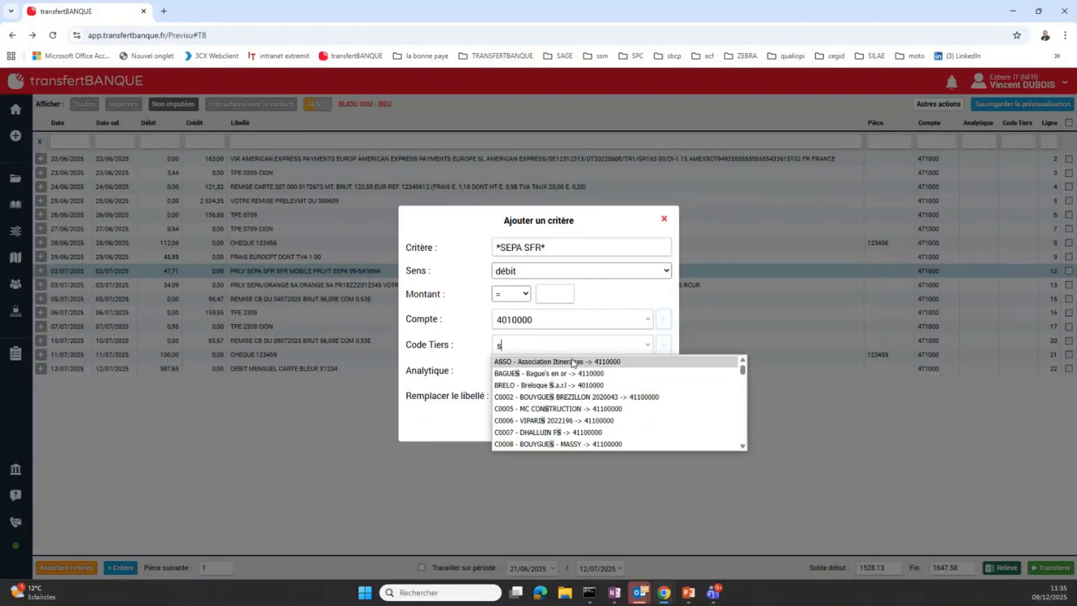
pyautogui.click(571, 374)
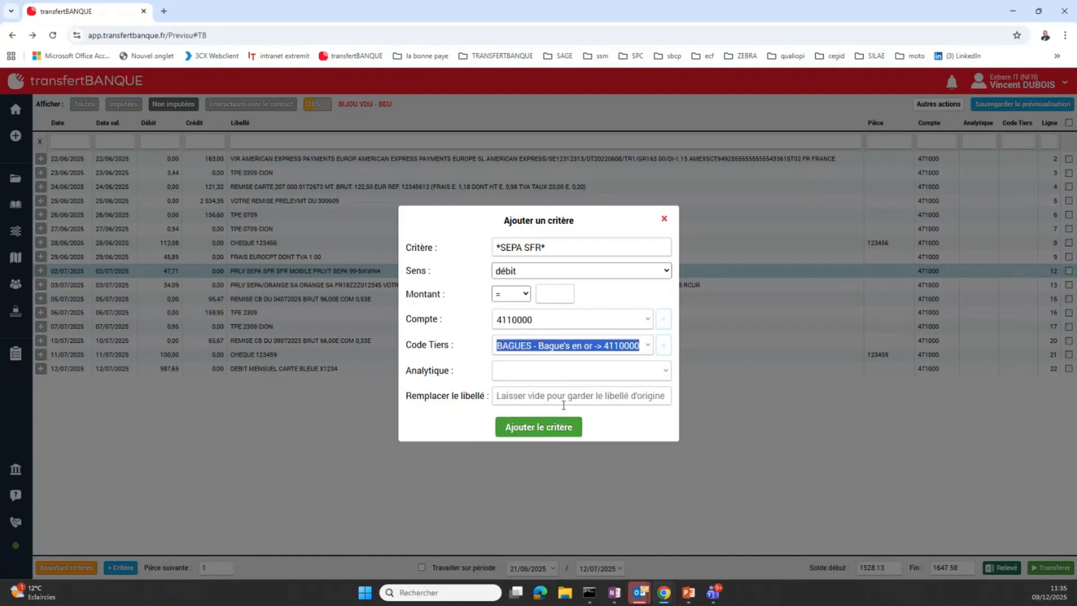
pyautogui.click(536, 426)
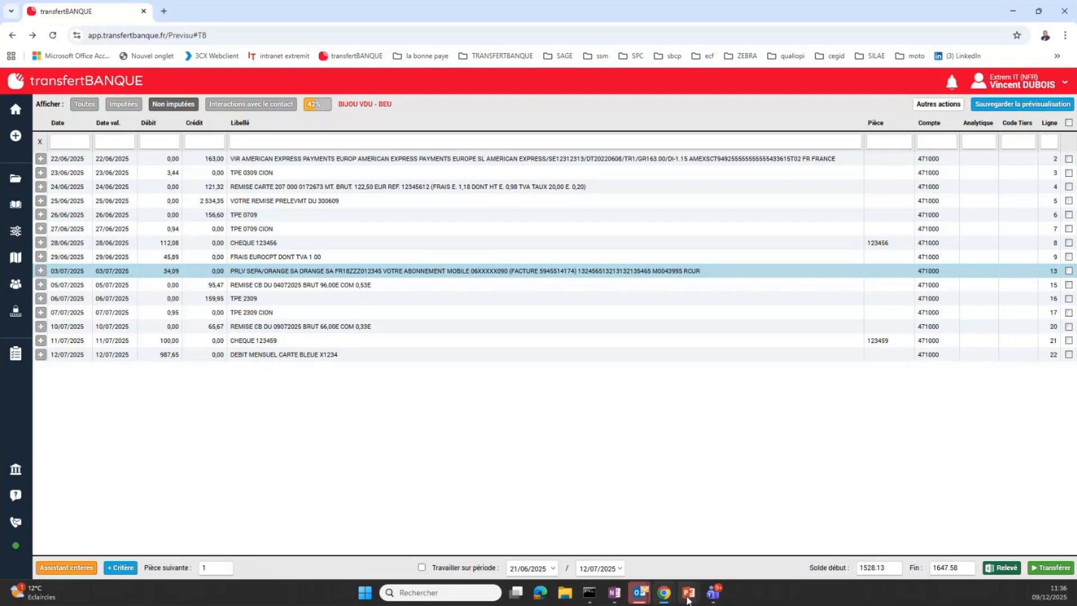
# Switch to the PowerPoint slideshow on the Démonstration slide
pyautogui.moveTo(689, 595)
pyautogui.click(698, 550)
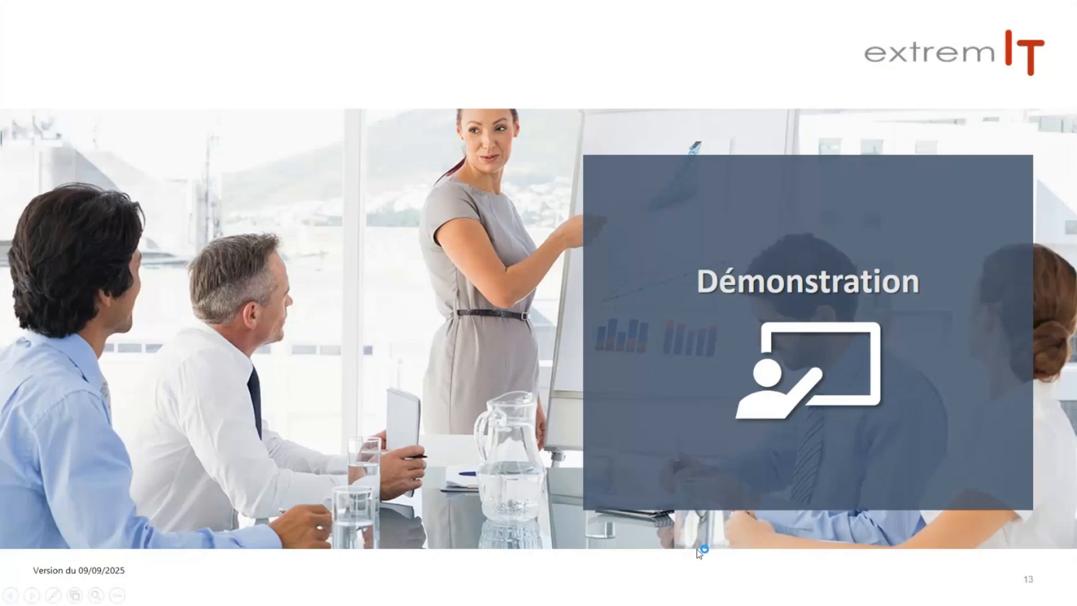